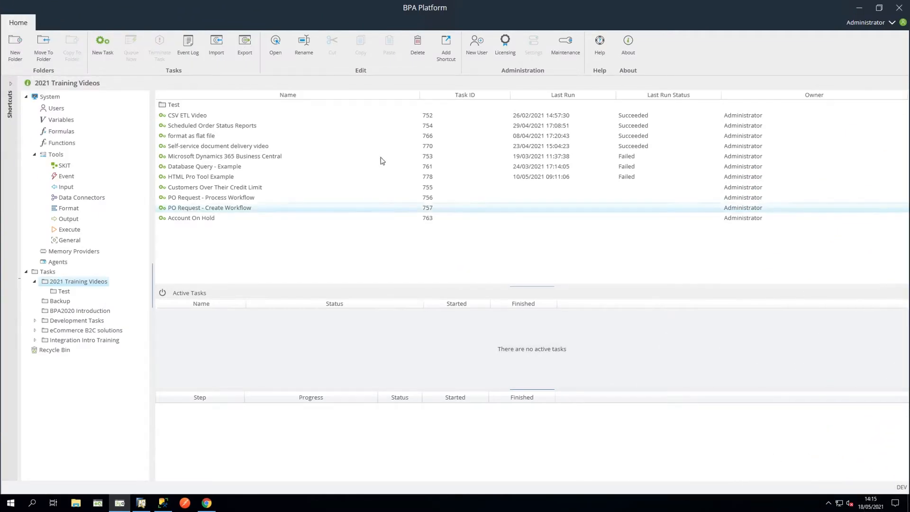
Review and accept the Email Trigger (SMTP) global delivery mode settings
{"action": "left_click", "coordinate": [51, 97]}
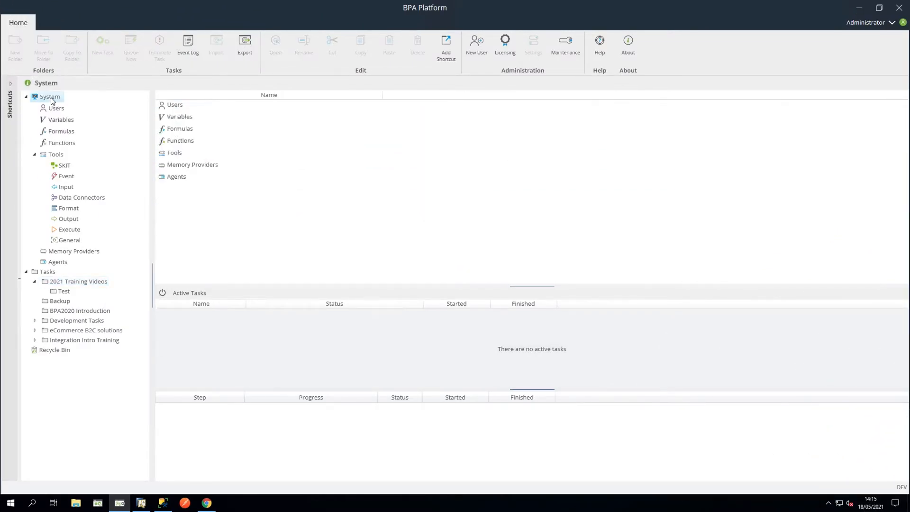
{"action": "left_click", "coordinate": [63, 157]}
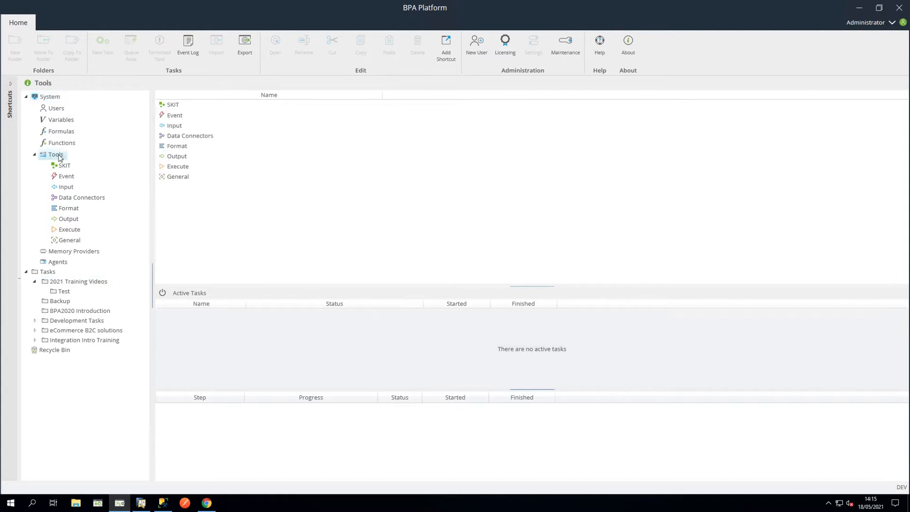
{"action": "left_click", "coordinate": [72, 177]}
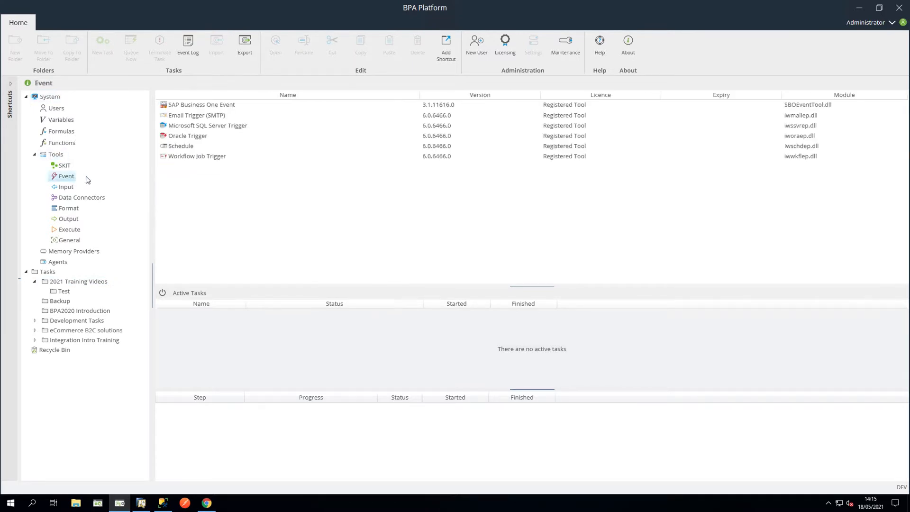
{"action": "double_click", "coordinate": [203, 116]}
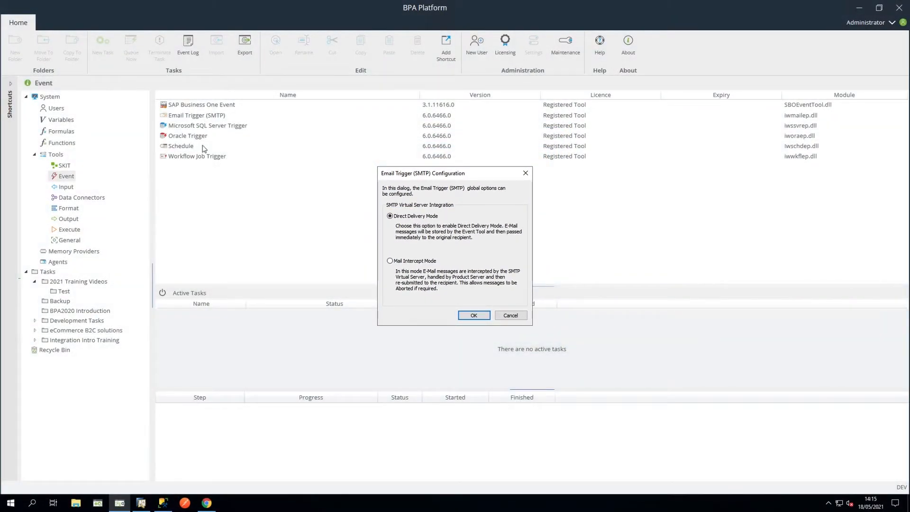
{"action": "left_click", "coordinate": [471, 316]}
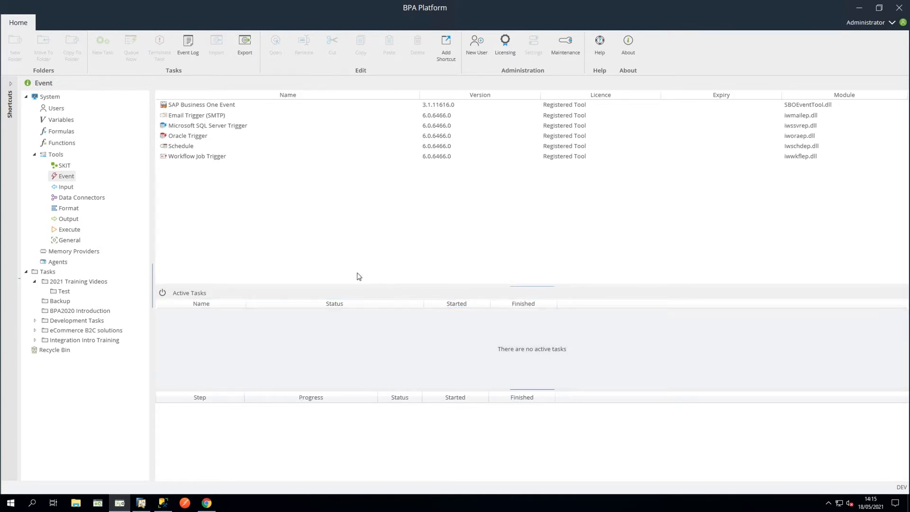
Create and save a task named 'Support Ticket Example' in 2021 Training Videos and show its design canvas
{"action": "left_click", "coordinate": [38, 275]}
{"action": "left_click", "coordinate": [77, 283]}
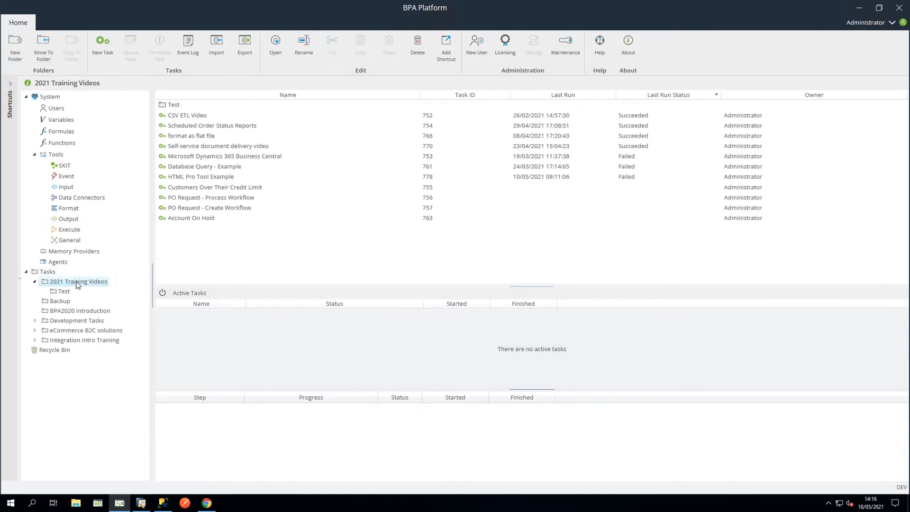
{"action": "left_click", "coordinate": [105, 46]}
{"action": "left_click_drag", "start_coordinate": [118, 74], "coordinate": [56, 76]}
{"action": "type", "text": "Support Ticket Example"}
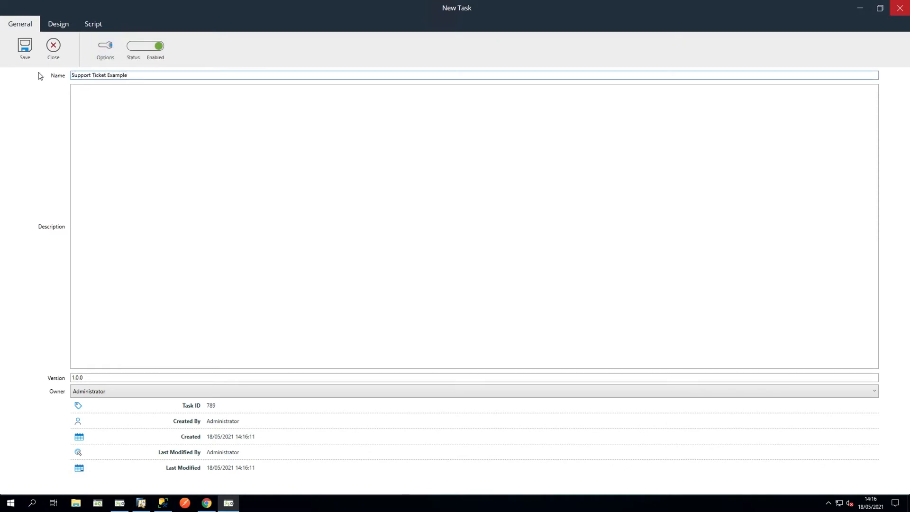
{"action": "left_click", "coordinate": [27, 50]}
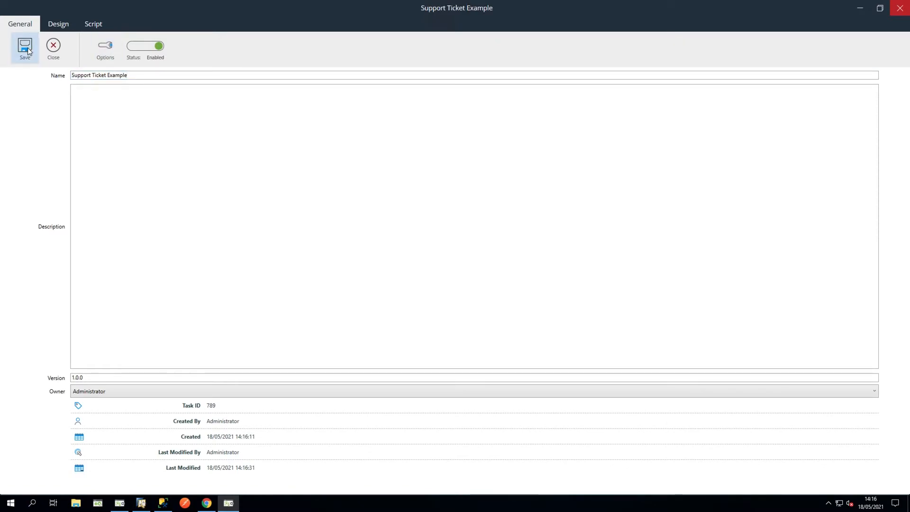
{"action": "left_click", "coordinate": [58, 26]}
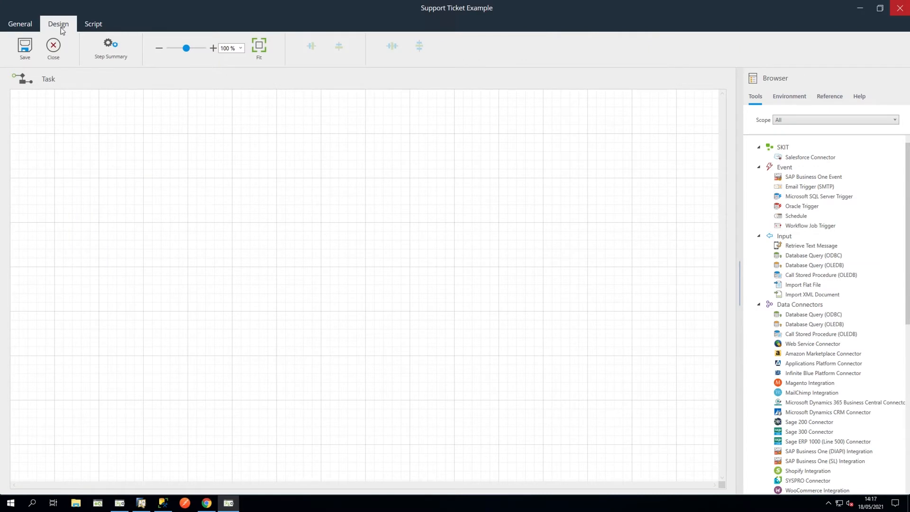
Add an EmailMessage task variable marked as an in/out parameter
{"action": "left_click", "coordinate": [790, 98]}
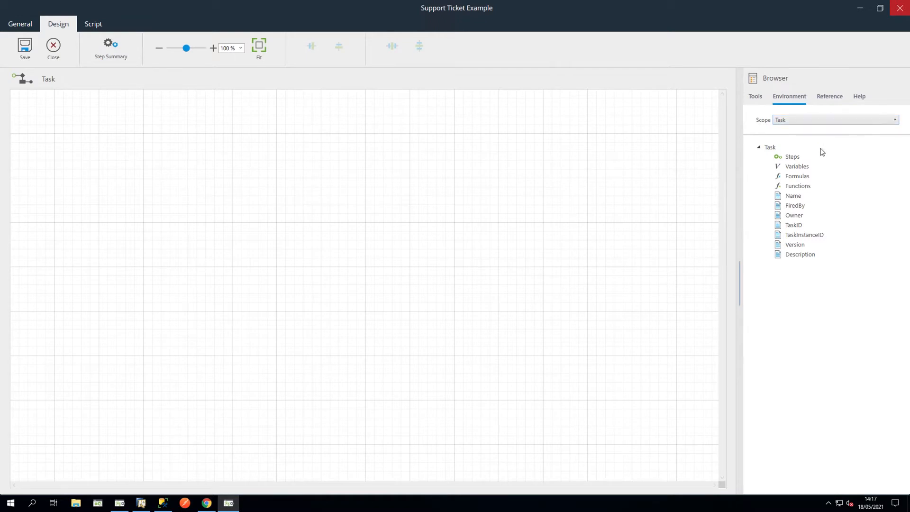
{"action": "left_click", "coordinate": [805, 171]}
{"action": "right_click", "coordinate": [805, 171]}
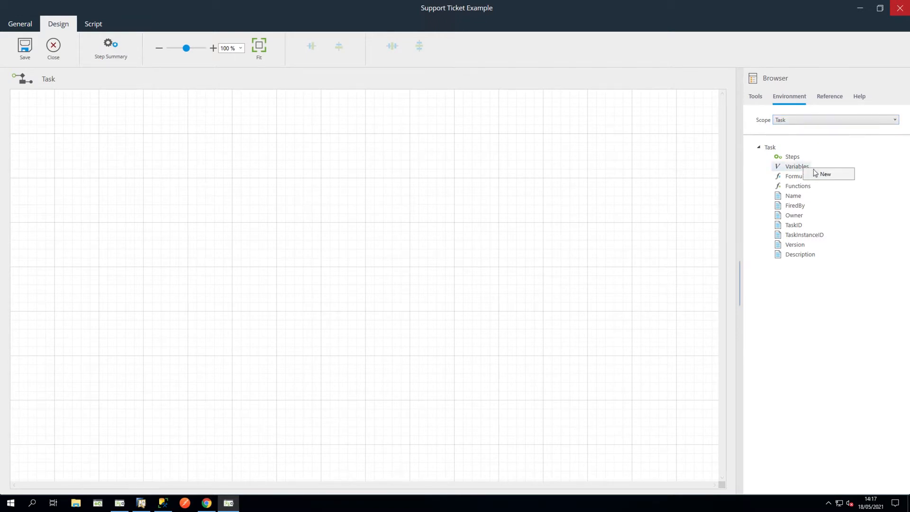
{"action": "left_click", "coordinate": [834, 176]}
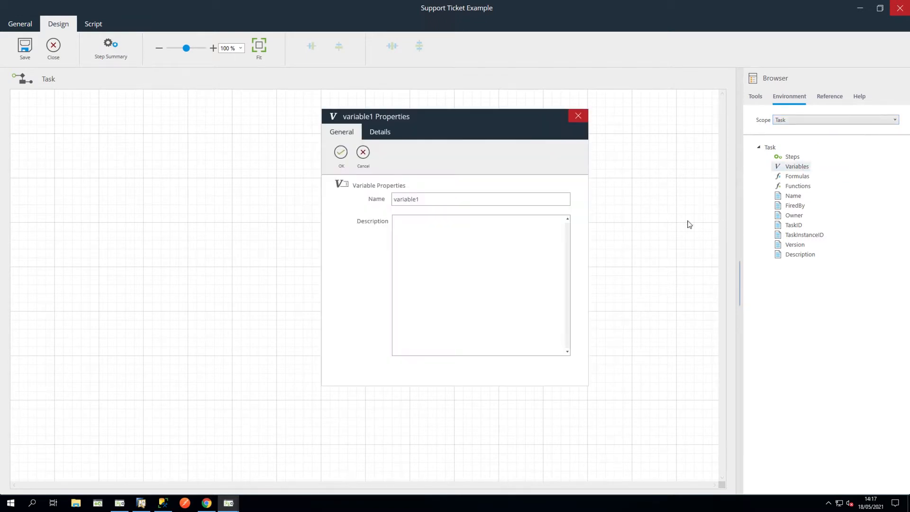
{"action": "left_click_drag", "start_coordinate": [503, 199], "coordinate": [376, 198]}
{"action": "type", "text": "EmailMessage"}
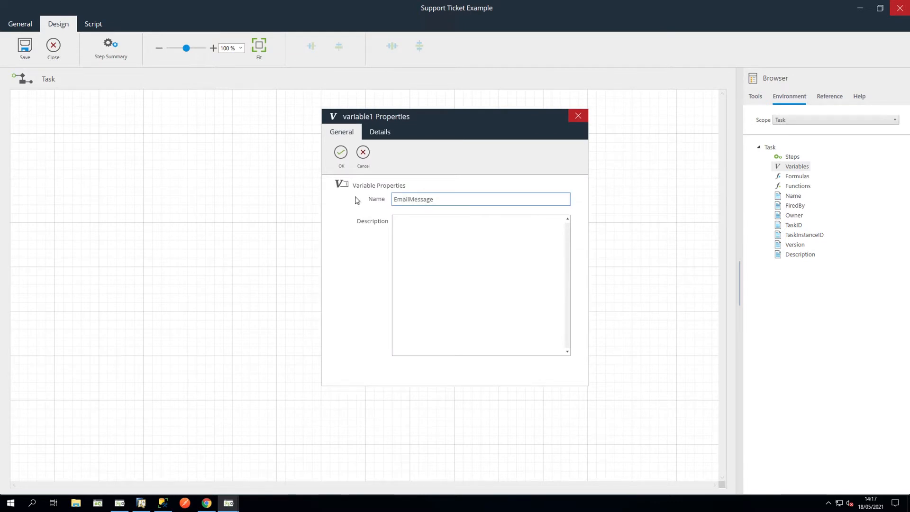
{"action": "left_click", "coordinate": [389, 136]}
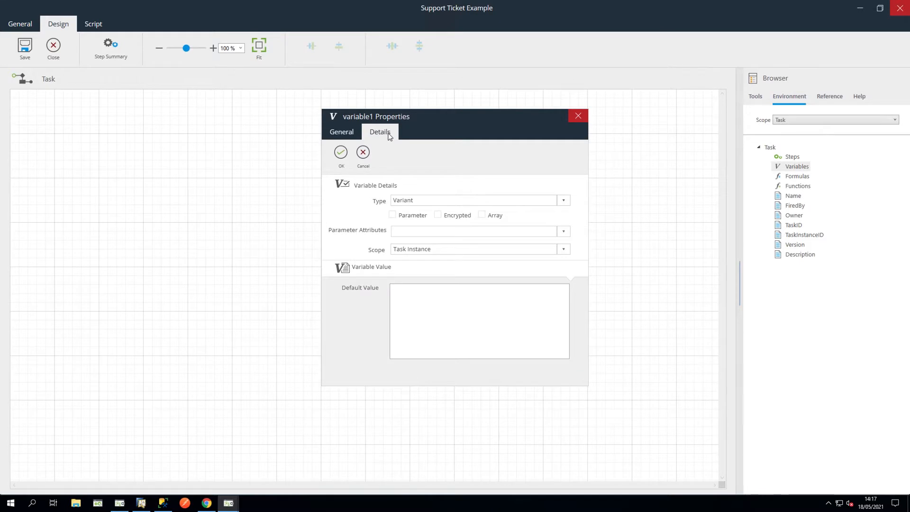
{"action": "left_click", "coordinate": [392, 215]}
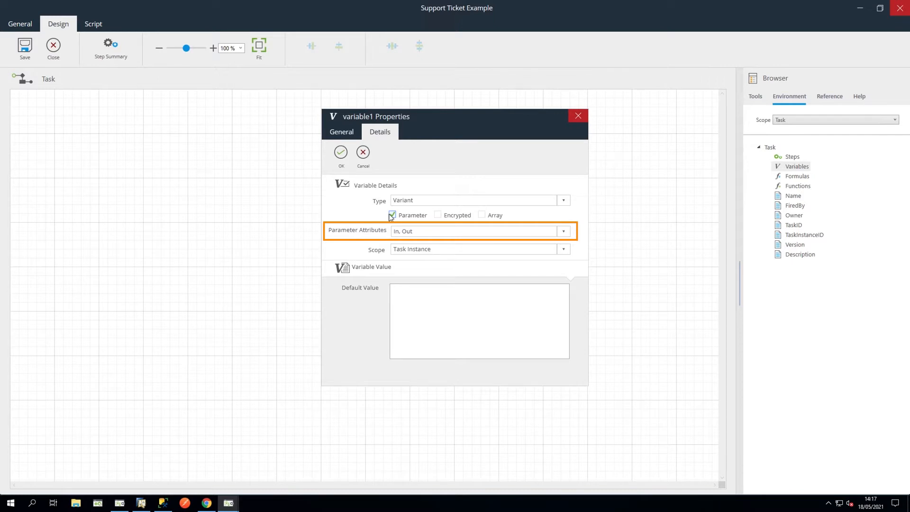
{"action": "left_click", "coordinate": [341, 154]}
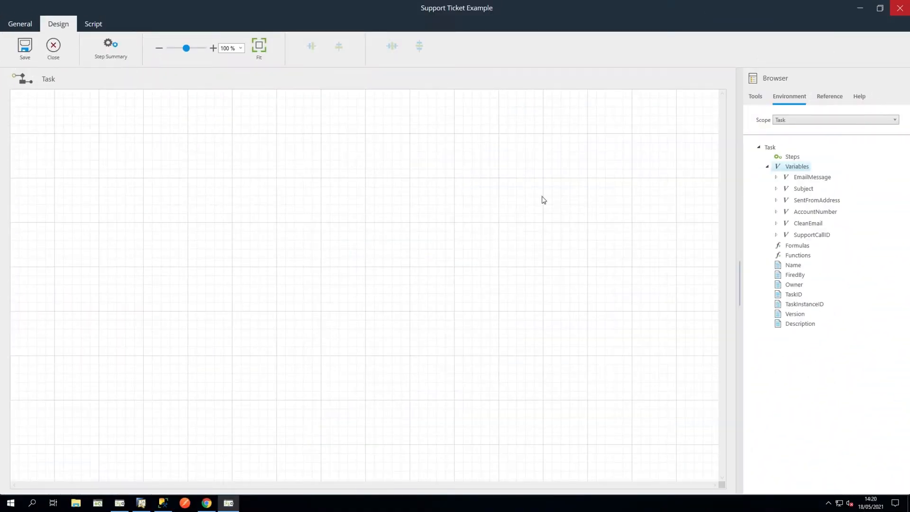
Add an Email Trigger (SMTP) step named 'Incoming Request' and show its Main settings
{"action": "left_click", "coordinate": [756, 97]}
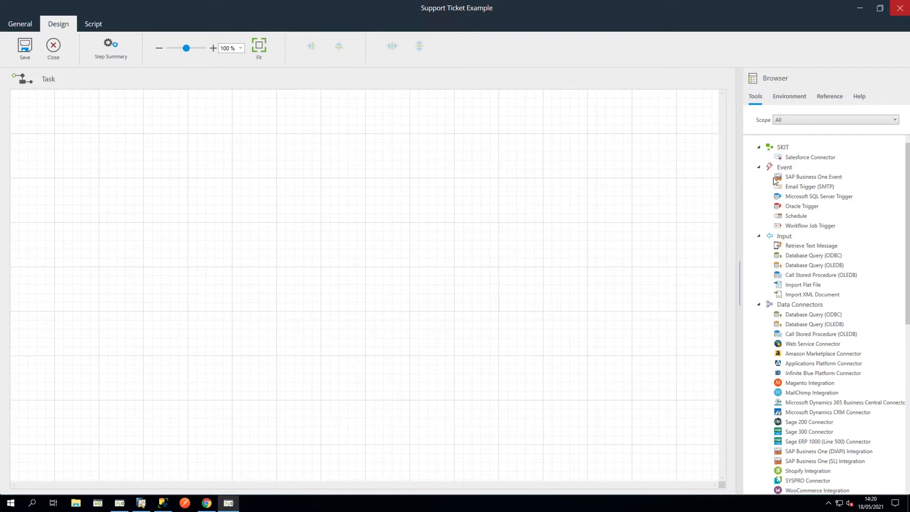
{"action": "left_click_drag", "start_coordinate": [794, 187], "coordinate": [81, 156]}
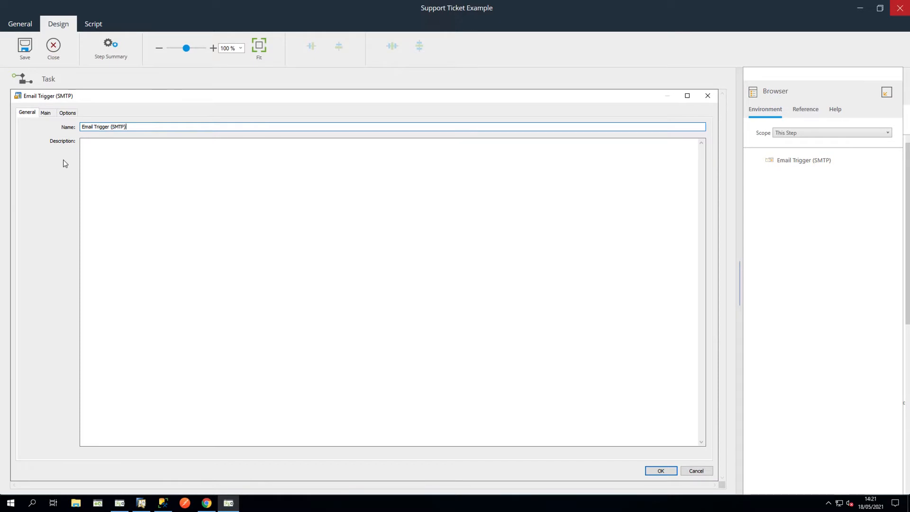
{"action": "left_click_drag", "start_coordinate": [124, 127], "coordinate": [82, 126]}
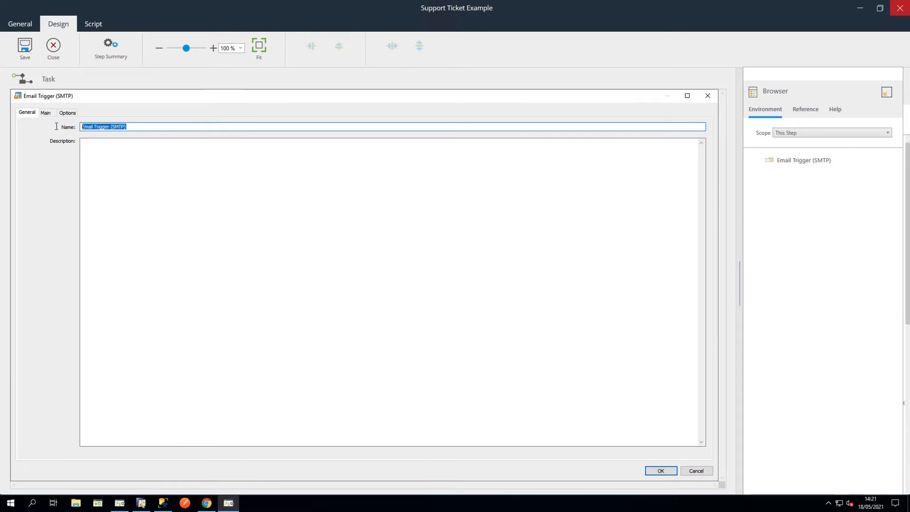
{"action": "type", "text": "Incoming Request"}
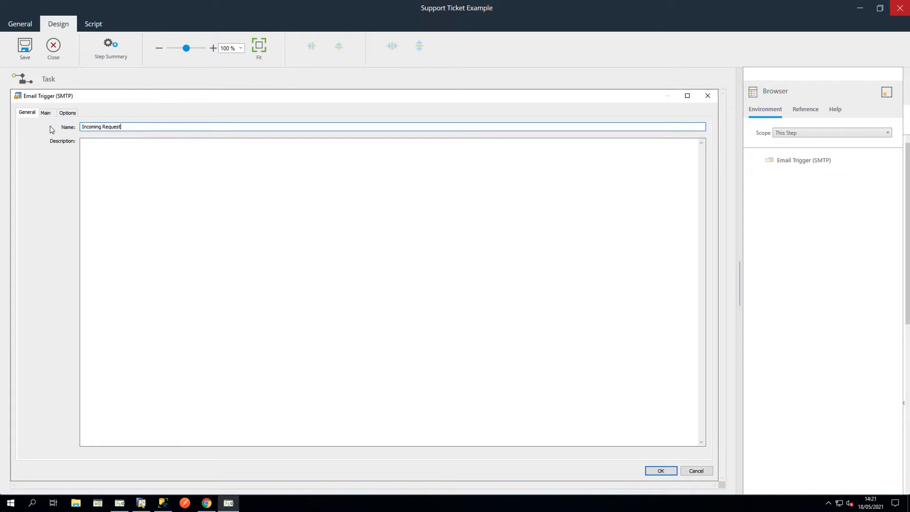
{"action": "left_click", "coordinate": [46, 114]}
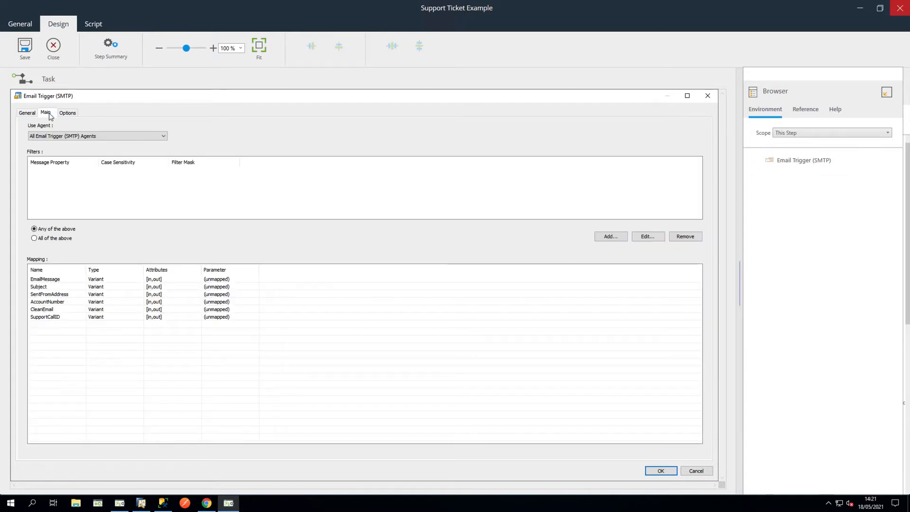
Run the trigger on the DEV agent and add a Subject filter with mask 'support ticket'
{"action": "left_click", "coordinate": [161, 137]}
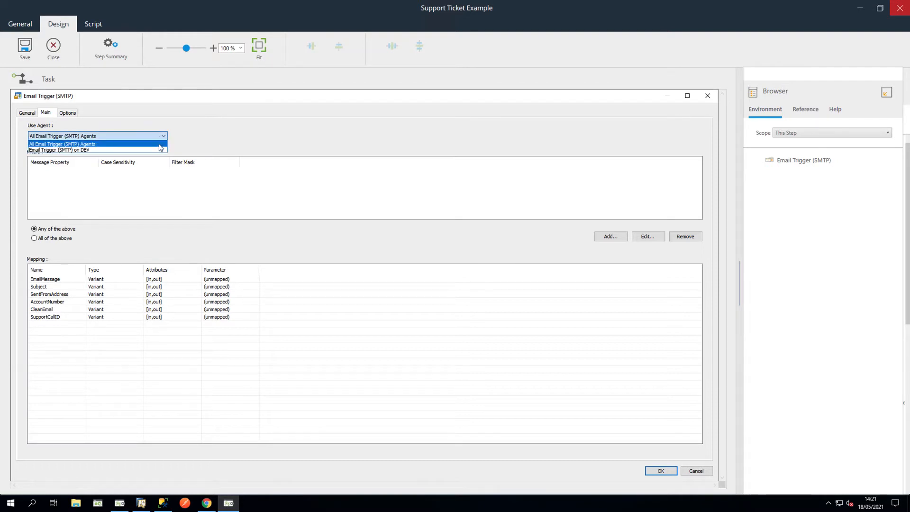
{"action": "left_click", "coordinate": [160, 150]}
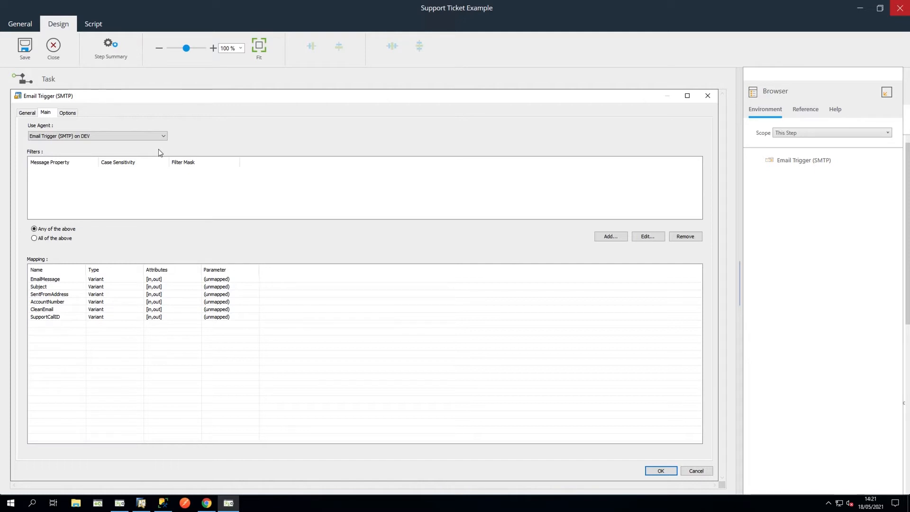
{"action": "left_click", "coordinate": [611, 236]}
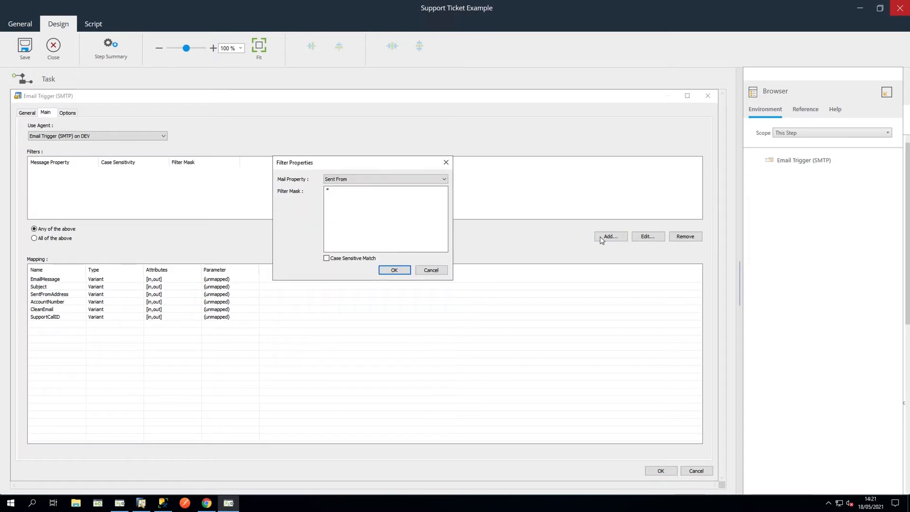
{"action": "left_click", "coordinate": [414, 184]}
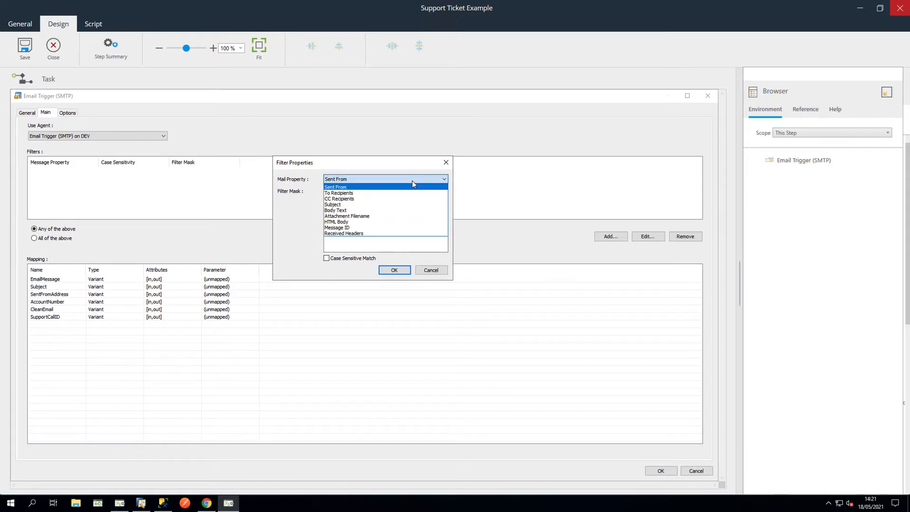
{"action": "left_click", "coordinate": [411, 204]}
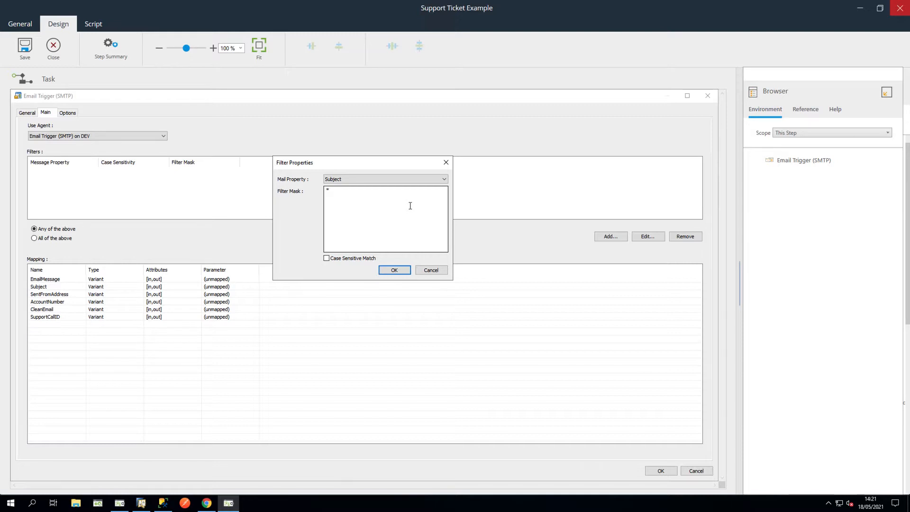
{"action": "left_click", "coordinate": [396, 192]}
{"action": "key", "text": "BackSpace"}
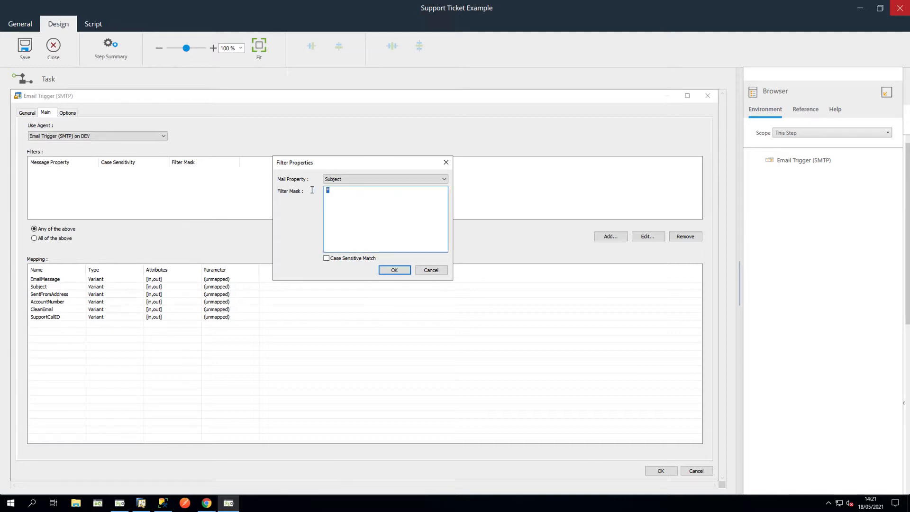
{"action": "type", "text": "support ticket"}
{"action": "left_click", "coordinate": [395, 271]}
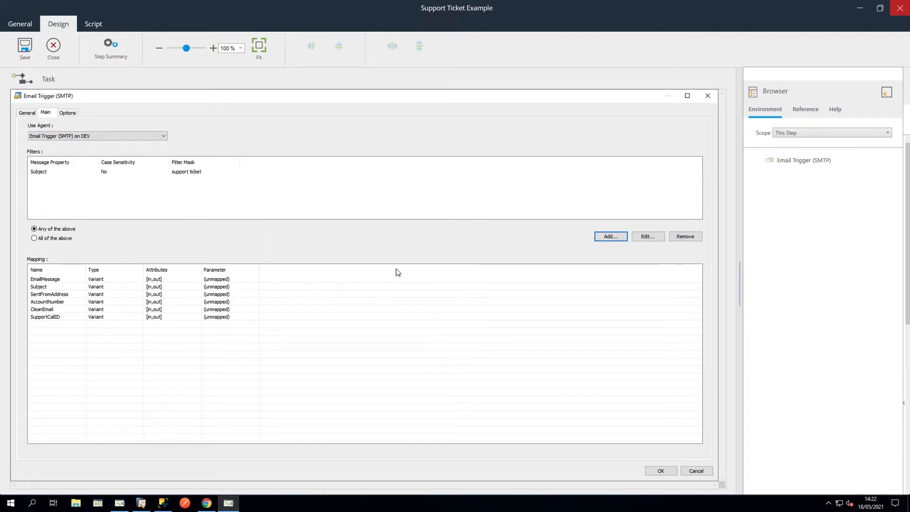
Add a second Subject filter with the catch-all mask *
{"action": "left_click", "coordinate": [606, 238]}
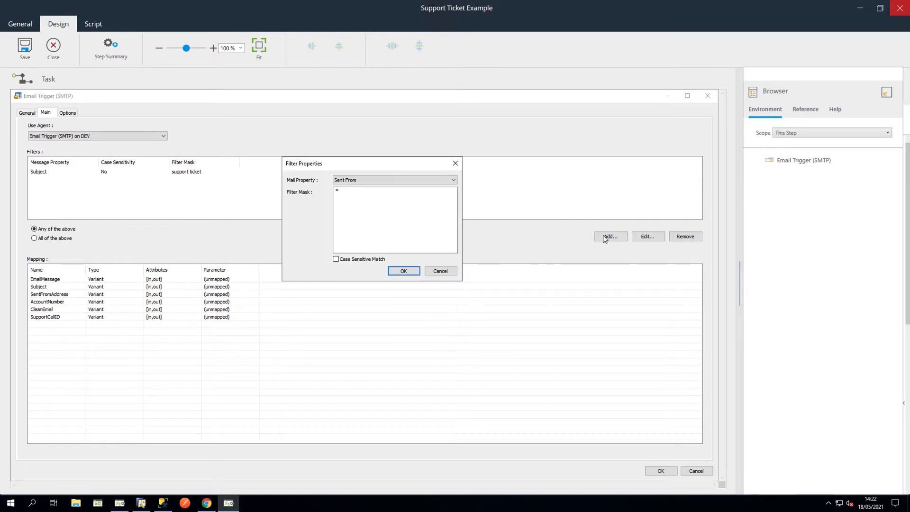
{"action": "left_click", "coordinate": [416, 181]}
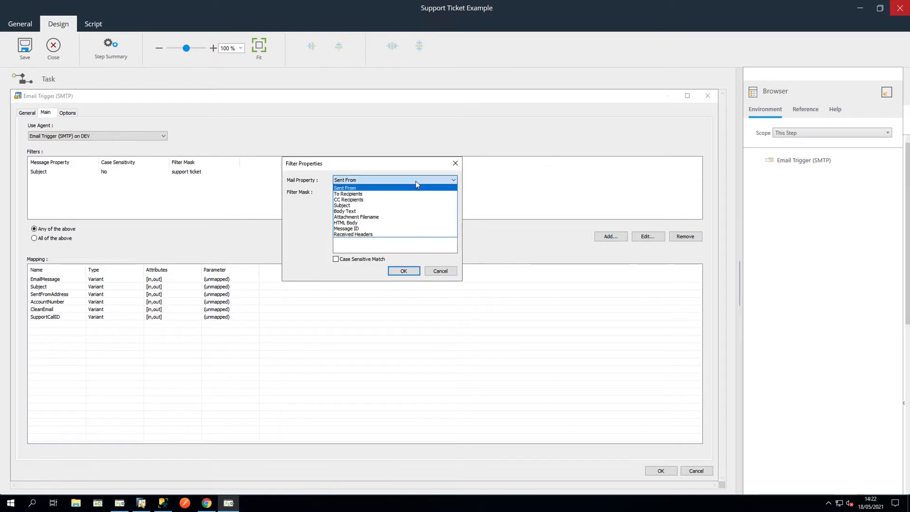
{"action": "left_click", "coordinate": [415, 207]}
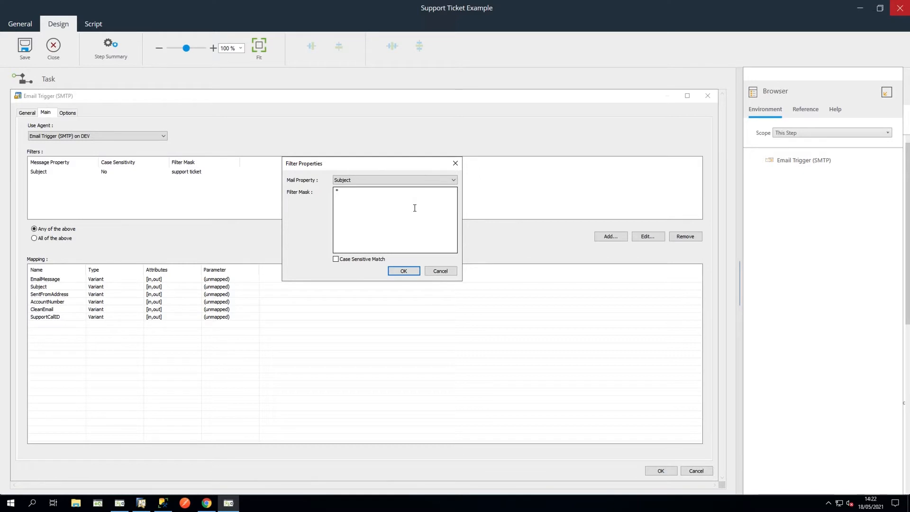
{"action": "left_click", "coordinate": [404, 272]}
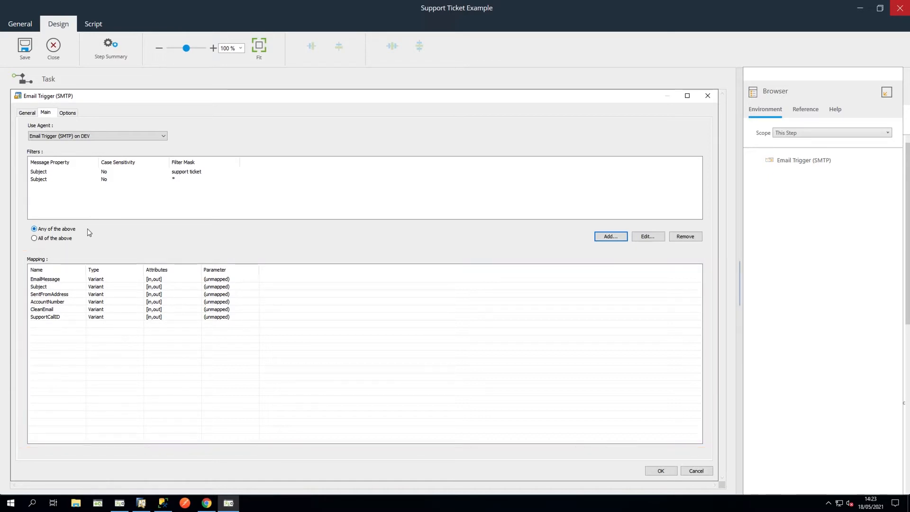
Map EmailMessage to Body Text, Subject to Subject, SentFromAddress to Sent From, AccountNumber to Subject
{"action": "left_click", "coordinate": [253, 281]}
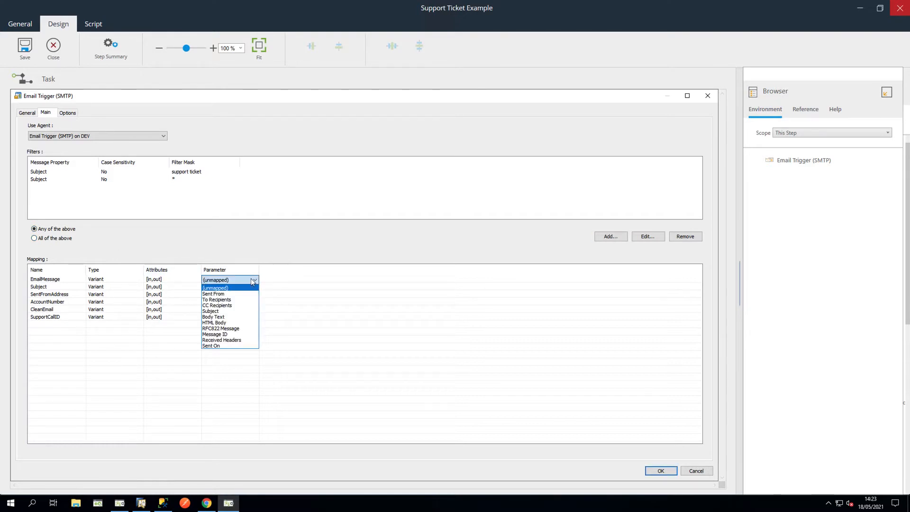
{"action": "left_click", "coordinate": [247, 317]}
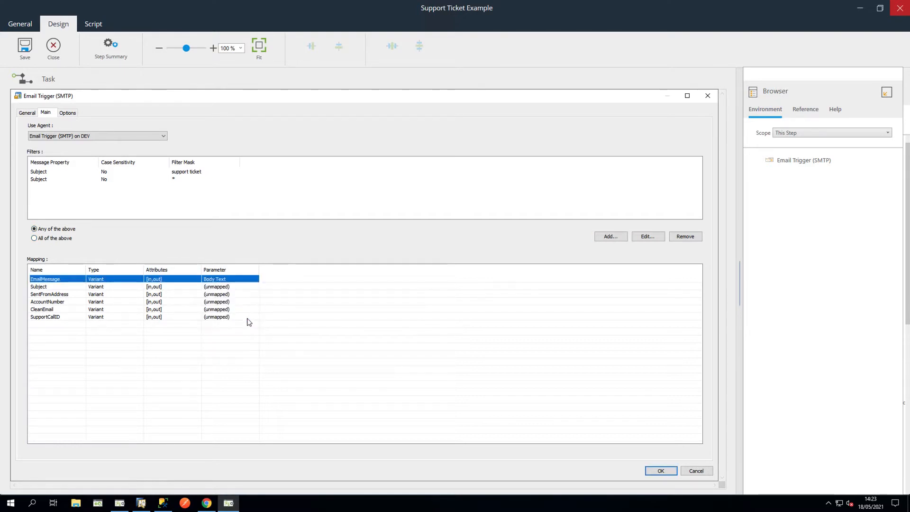
{"action": "left_click", "coordinate": [251, 288]}
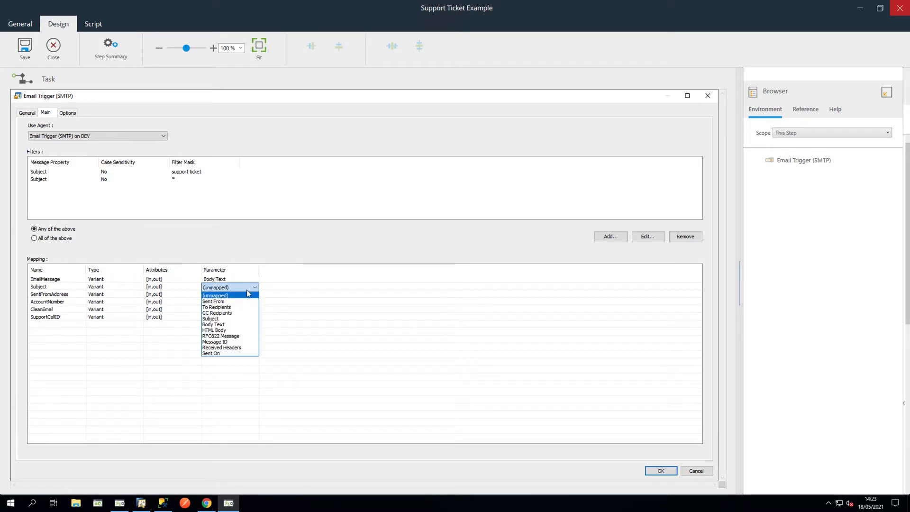
{"action": "left_click", "coordinate": [250, 319]}
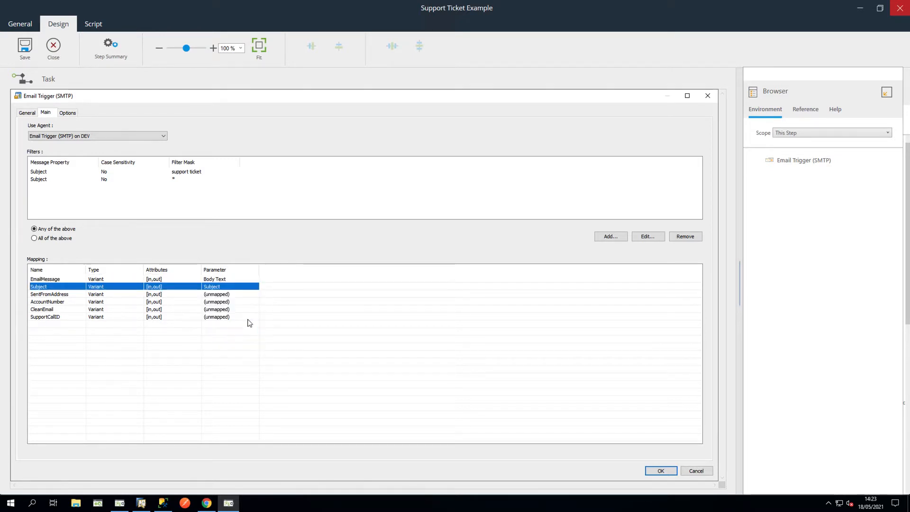
{"action": "left_click", "coordinate": [249, 294]}
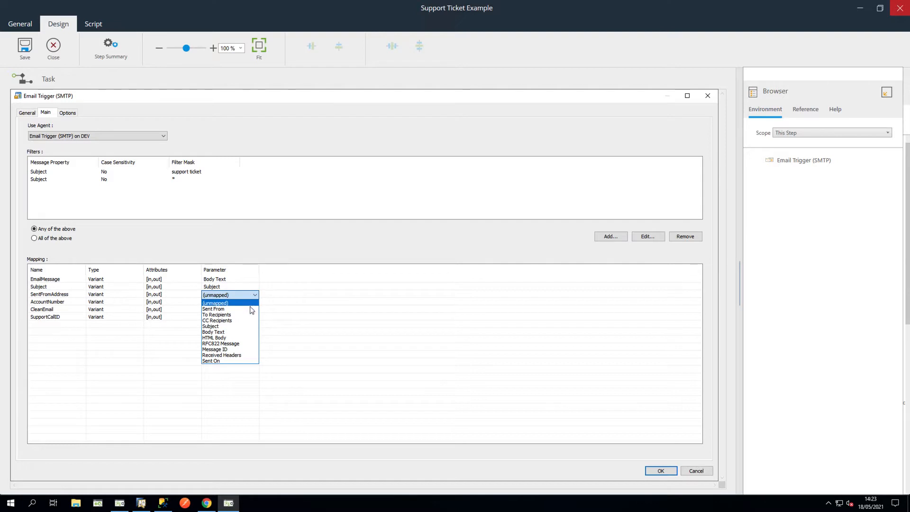
{"action": "left_click", "coordinate": [251, 309]}
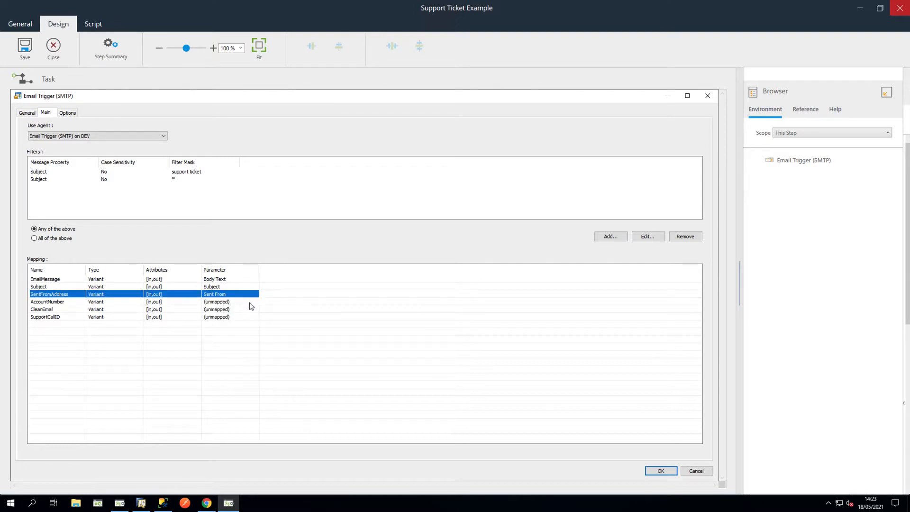
{"action": "left_click", "coordinate": [250, 303]}
{"action": "left_click", "coordinate": [248, 335]}
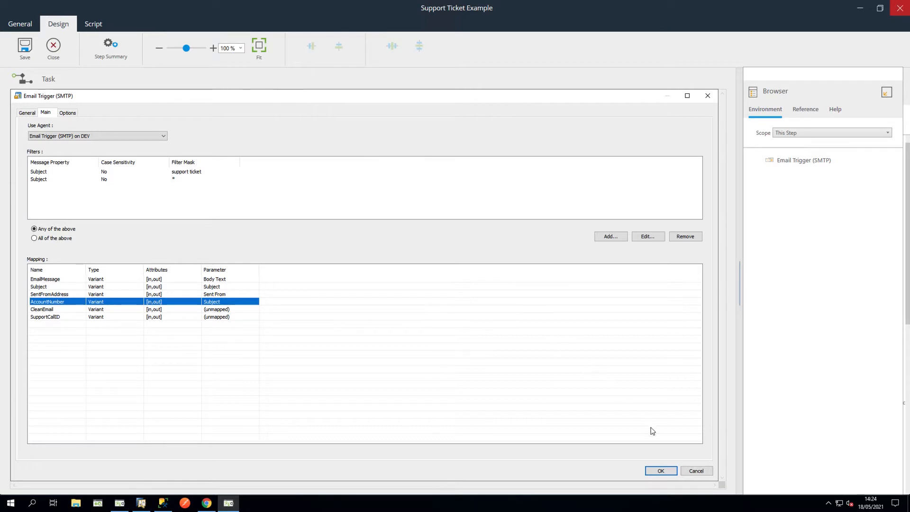
{"action": "left_click", "coordinate": [674, 471]}
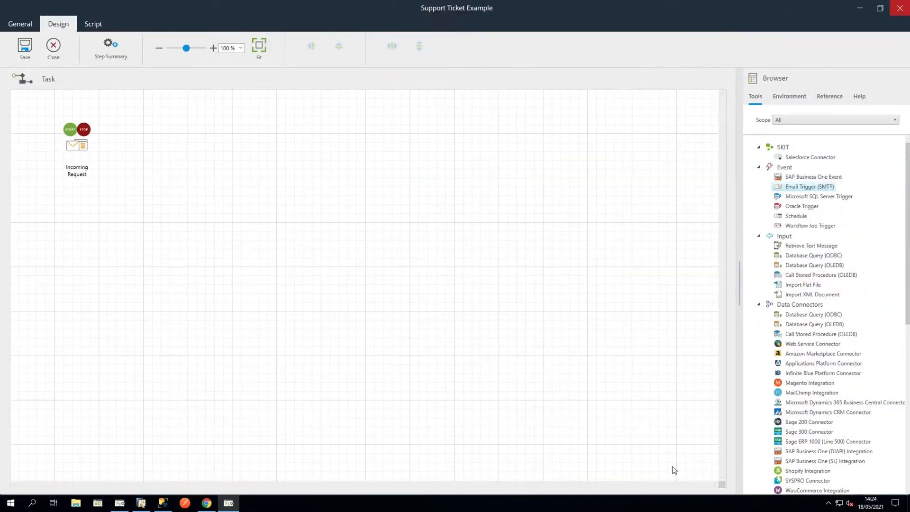
{"action": "left_click_drag", "start_coordinate": [907, 328], "coordinate": [907, 476]}
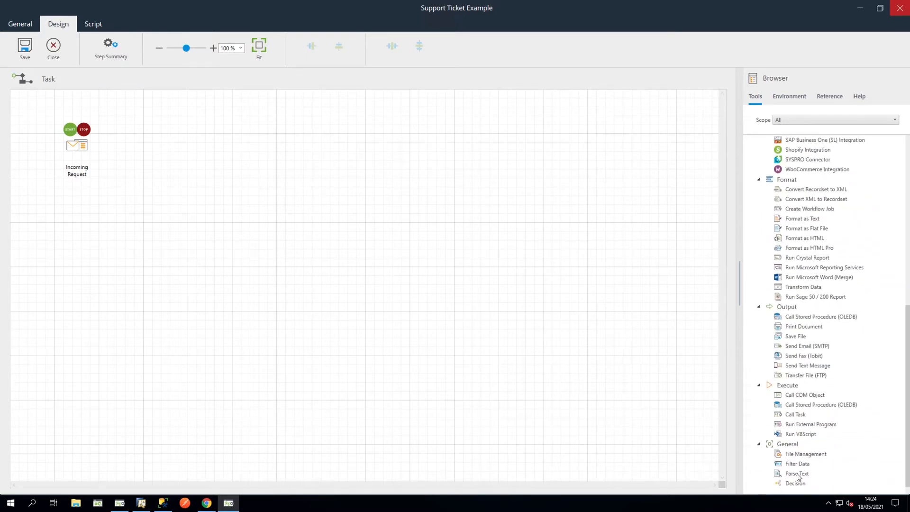
Add a Parse Text step named 'Extract Account Number' that parses the Subject variable
{"action": "left_click_drag", "start_coordinate": [798, 476], "coordinate": [166, 151]}
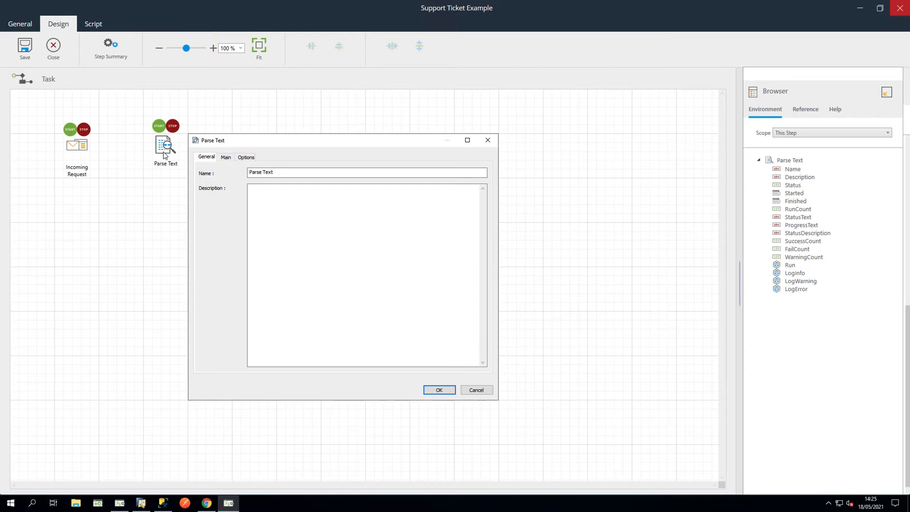
{"action": "left_click", "coordinate": [283, 172]}
{"action": "left_click_drag", "start_coordinate": [283, 173], "coordinate": [249, 172]}
{"action": "type", "text": "Extract Account Number"}
{"action": "left_click", "coordinate": [226, 158]}
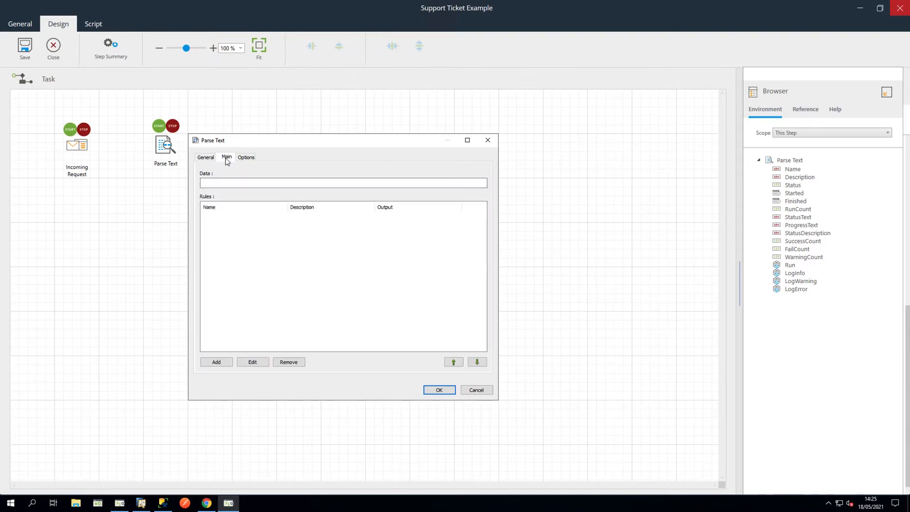
{"action": "left_click", "coordinate": [854, 136]}
{"action": "left_click", "coordinate": [854, 144]}
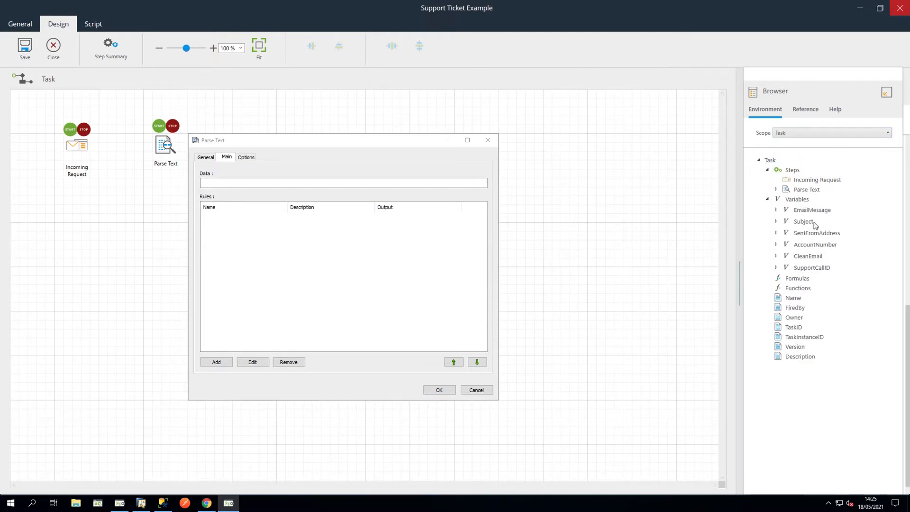
{"action": "left_click_drag", "start_coordinate": [810, 226], "coordinate": [448, 182]}
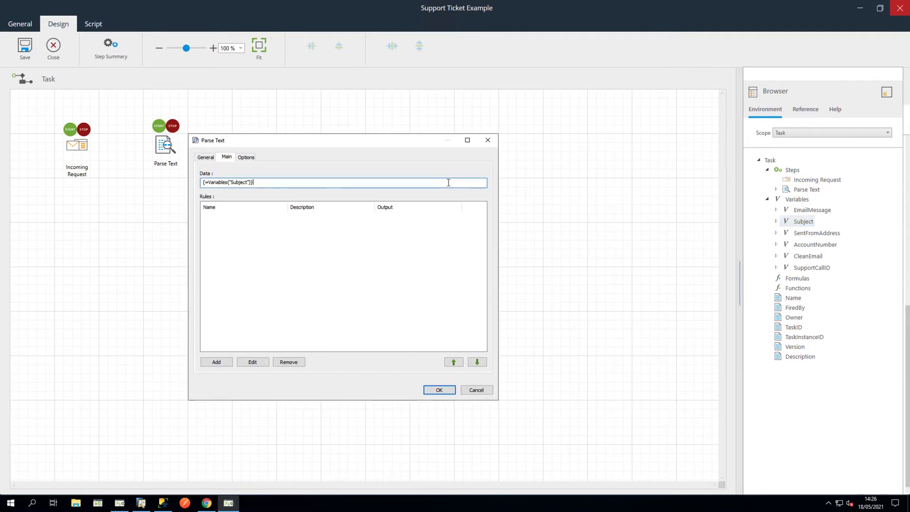
{"action": "left_click", "coordinate": [217, 362]}
Create rule 'Extract After Ticket' extracting text after 'ticket' into AccountNumber, trimming spaces and line breaks
{"action": "type", "text": "Extract After Ticket"}
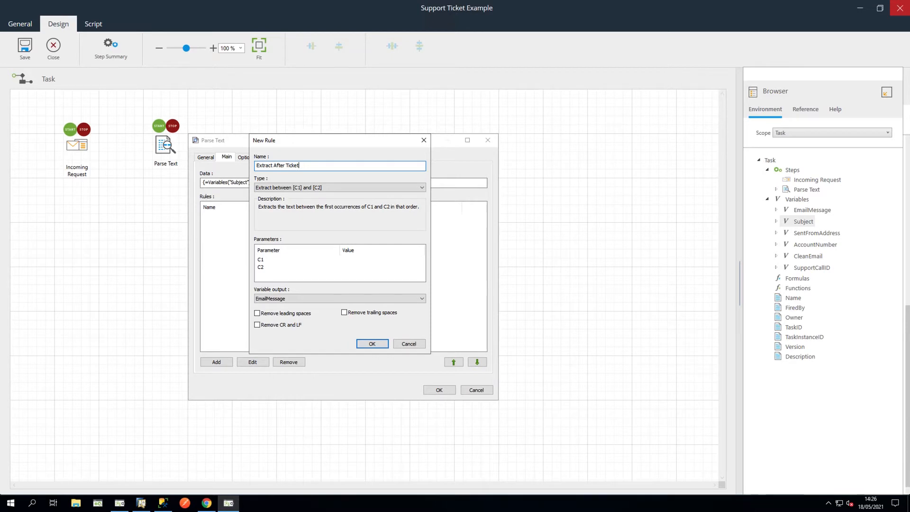
{"action": "left_click", "coordinate": [360, 188]}
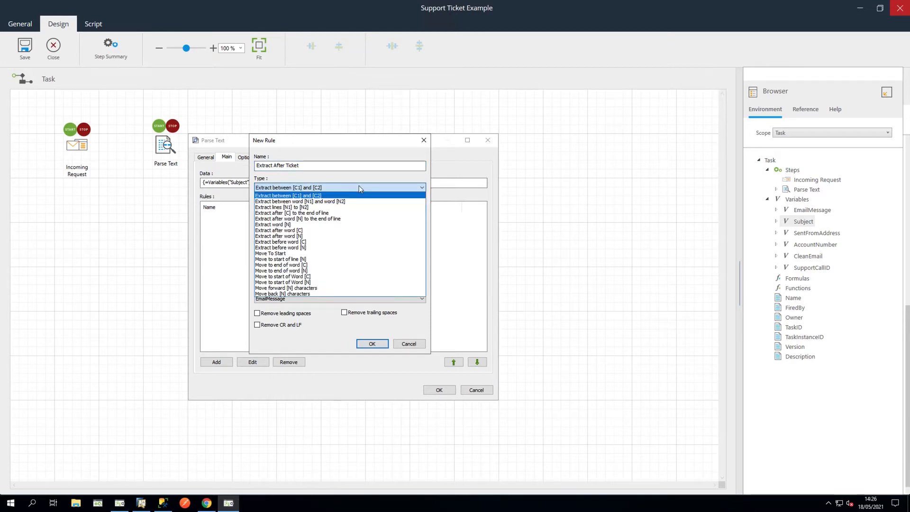
{"action": "left_click", "coordinate": [359, 215]}
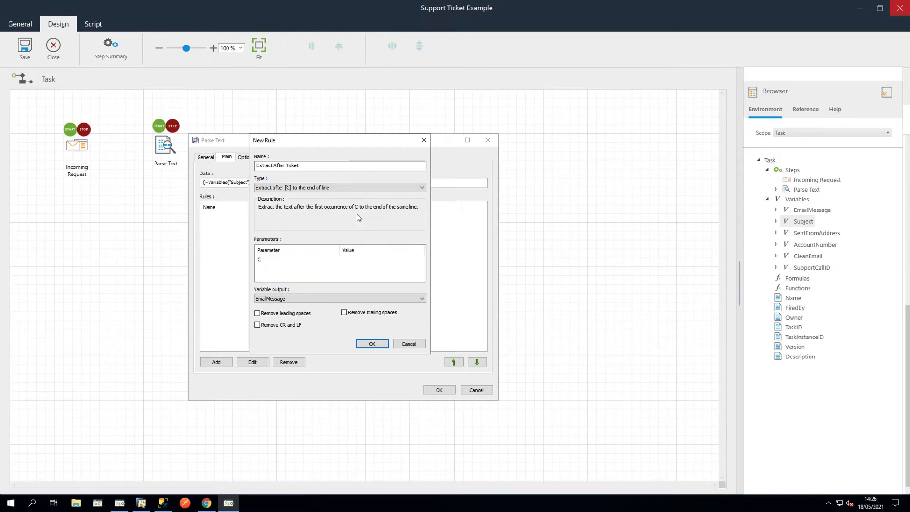
{"action": "left_click", "coordinate": [353, 259]}
{"action": "type", "text": "ticket"}
{"action": "left_click", "coordinate": [386, 298]}
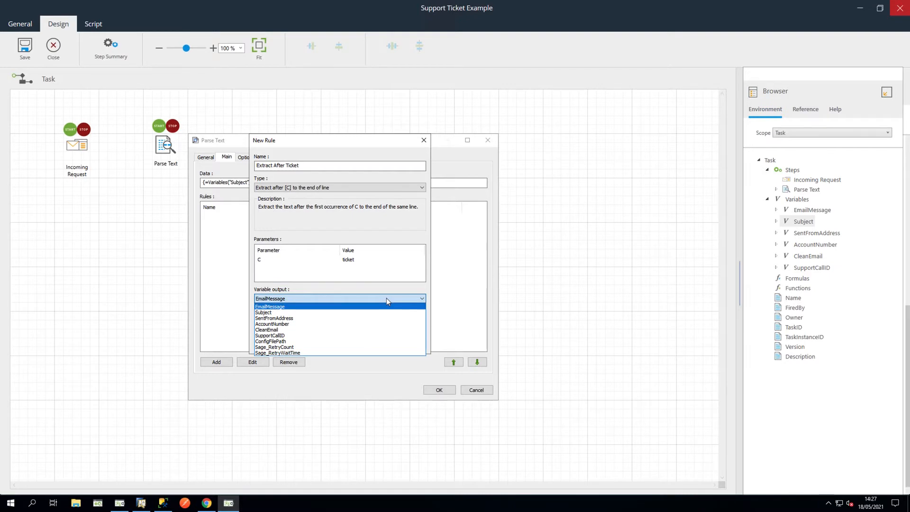
{"action": "left_click", "coordinate": [383, 325]}
{"action": "left_click", "coordinate": [257, 313]}
{"action": "left_click", "coordinate": [258, 326]}
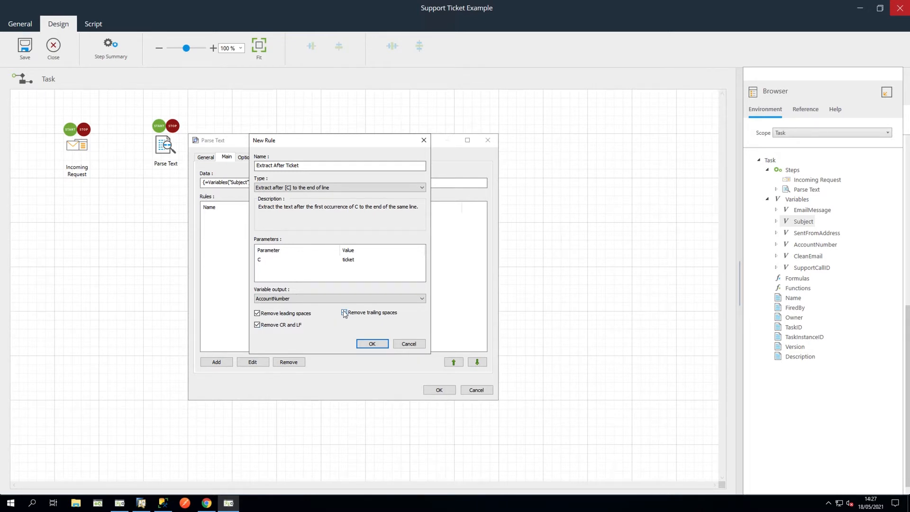
{"action": "left_click", "coordinate": [372, 345]}
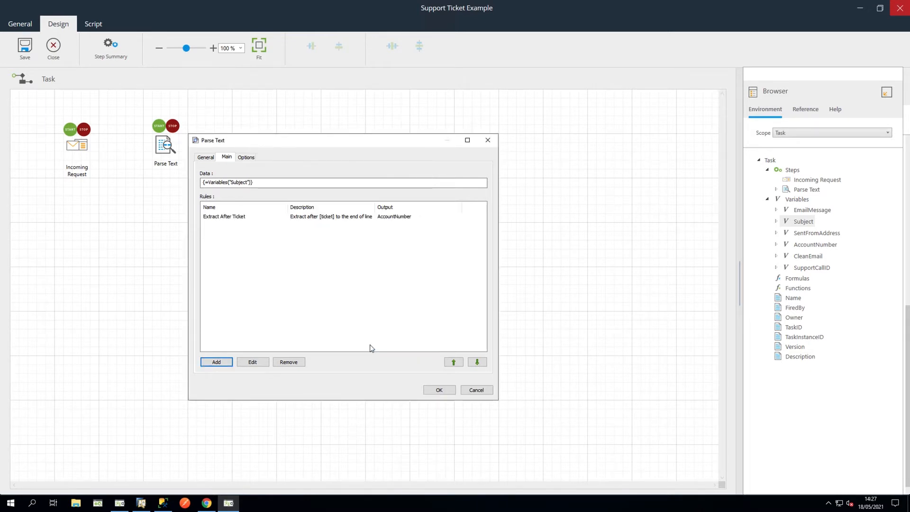
{"action": "left_click", "coordinate": [439, 391]}
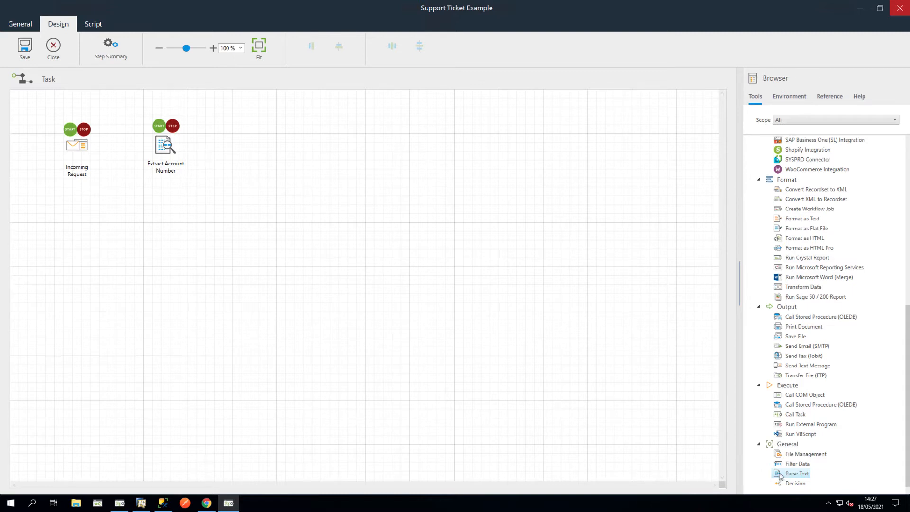
Add a Parse Text step named 'Clean Sent From Email' that parses the SentFromAddress variable
{"action": "left_click_drag", "start_coordinate": [783, 475], "coordinate": [255, 156]}
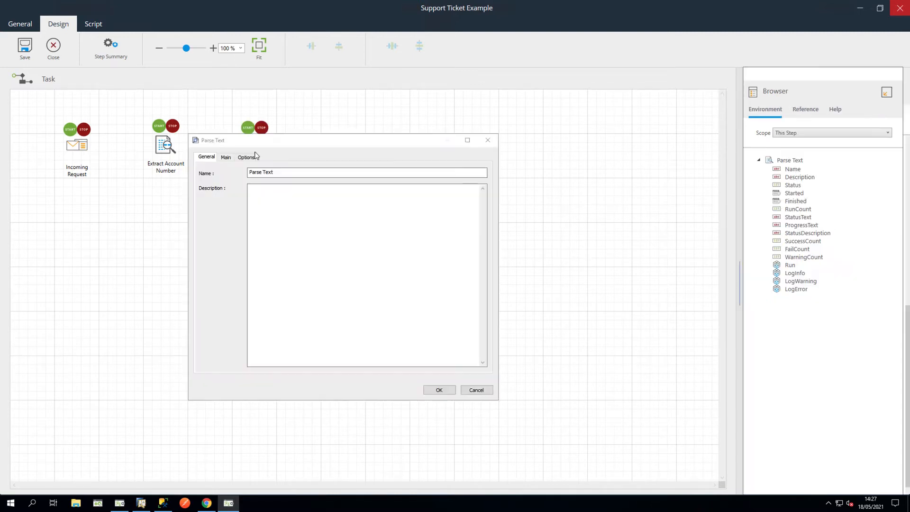
{"action": "triple_click", "coordinate": [266, 172]}
{"action": "type", "text": "Cle"}
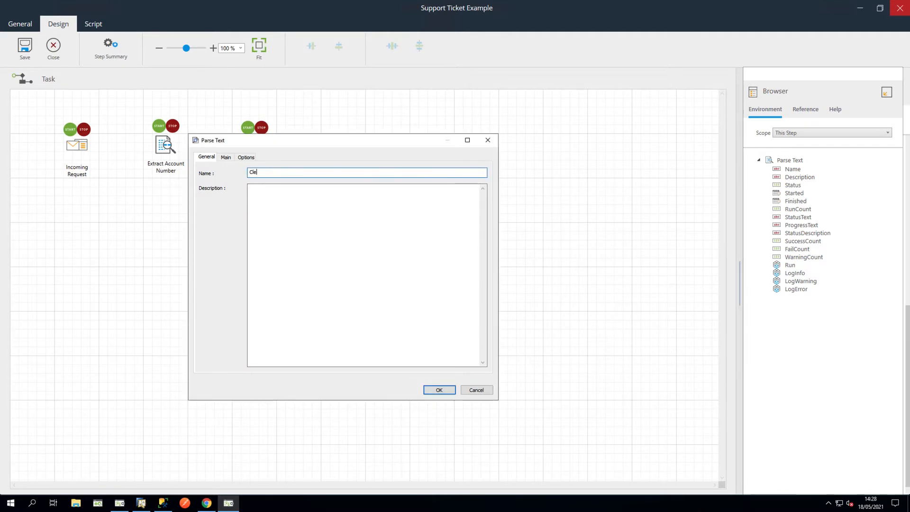
{"action": "type", "text": "an Sent From Email"}
{"action": "left_click", "coordinate": [226, 158]}
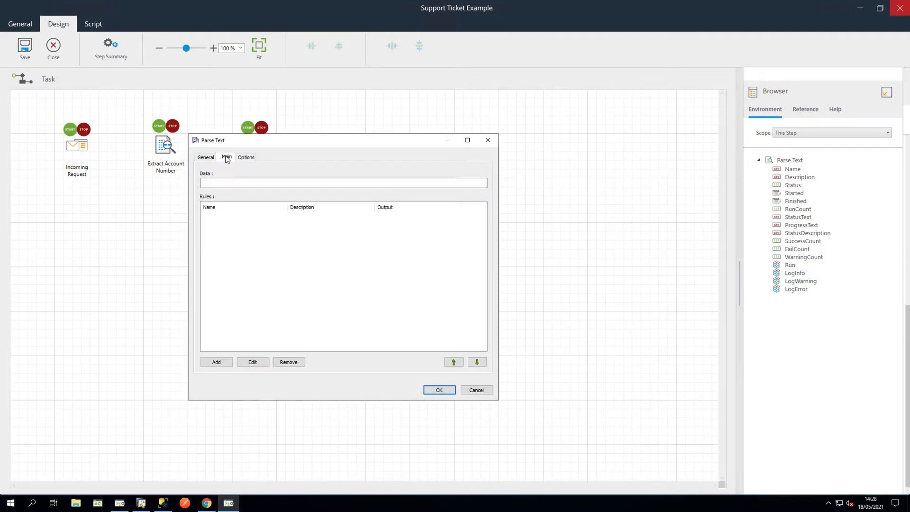
{"action": "left_click", "coordinate": [786, 133]}
{"action": "left_click", "coordinate": [787, 143]}
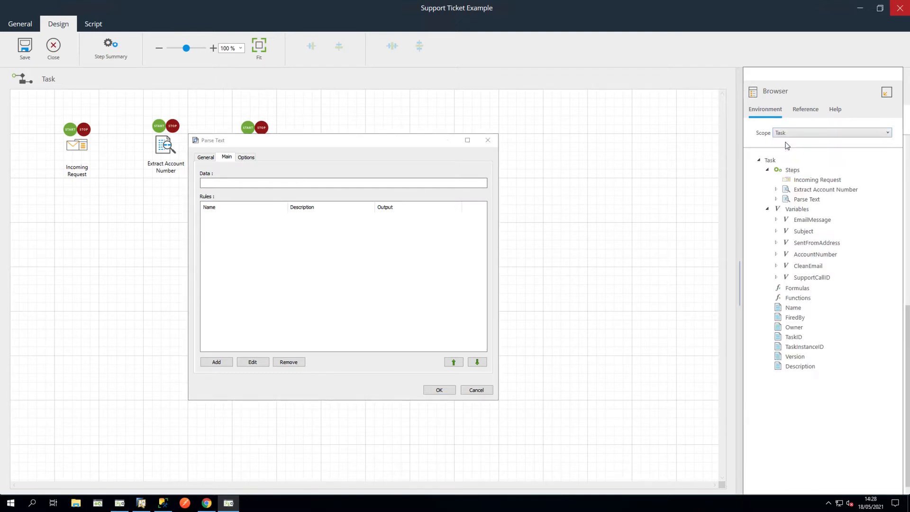
{"action": "left_click", "coordinate": [808, 246]}
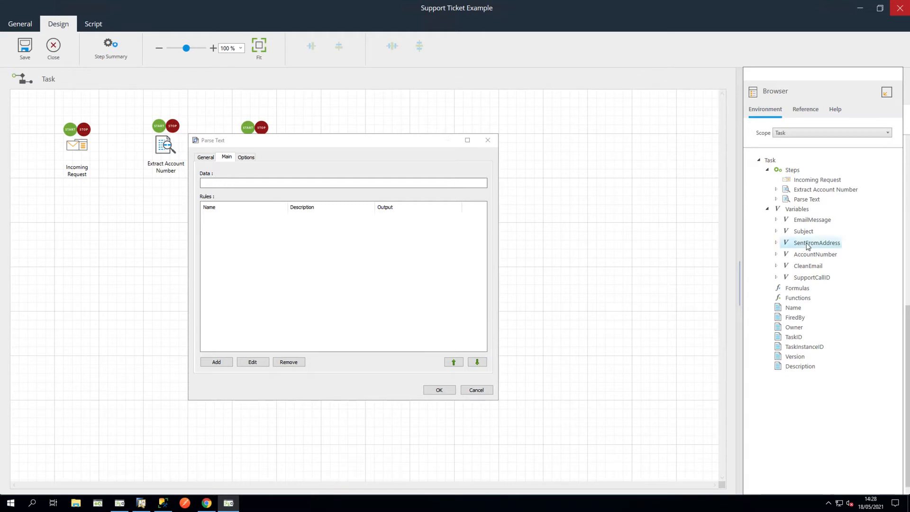
{"action": "left_click_drag", "start_coordinate": [808, 247], "coordinate": [421, 183]}
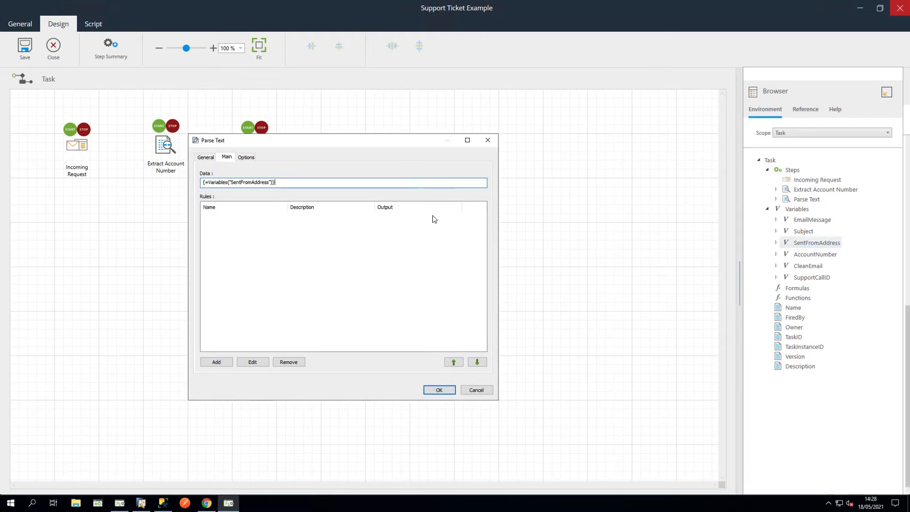
{"action": "left_click", "coordinate": [228, 363]}
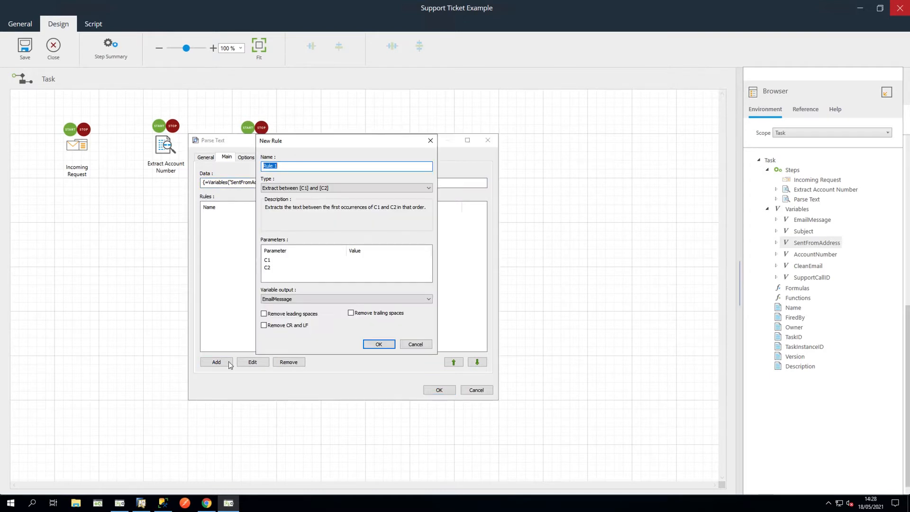
Make Rule 1 extract text between < and > into CleanEmail, trimming spaces and line breaks
{"action": "left_click", "coordinate": [389, 190]}
{"action": "left_click", "coordinate": [390, 190]}
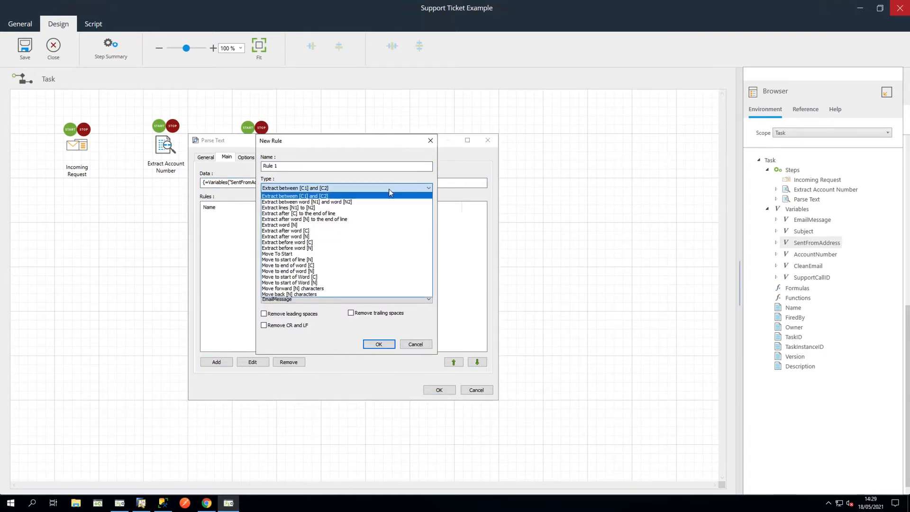
{"action": "left_click", "coordinate": [389, 189]}
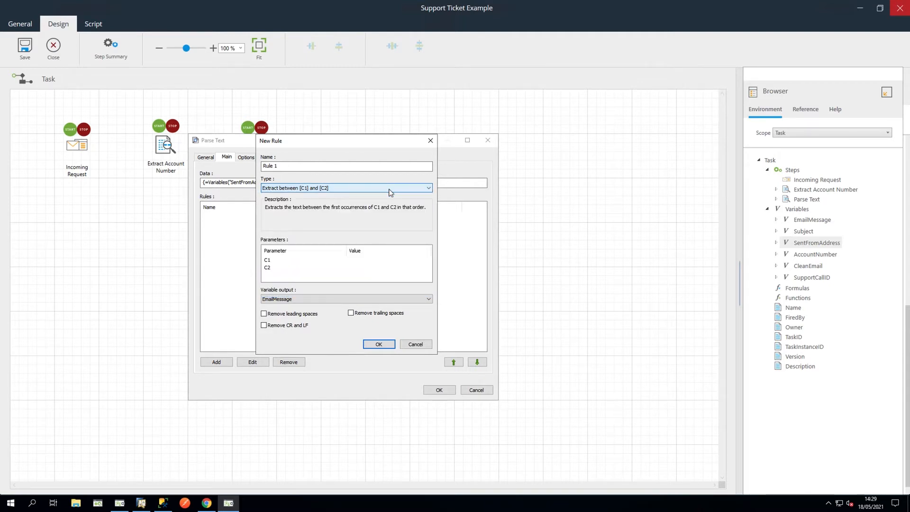
{"action": "left_click", "coordinate": [367, 262]}
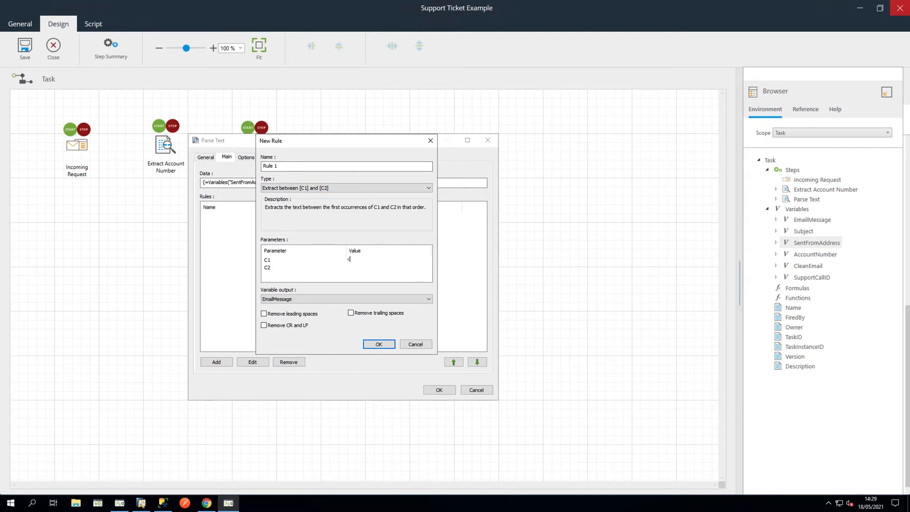
{"action": "left_click", "coordinate": [383, 266]}
{"action": "type", "text": ">"}
{"action": "left_click", "coordinate": [396, 300]}
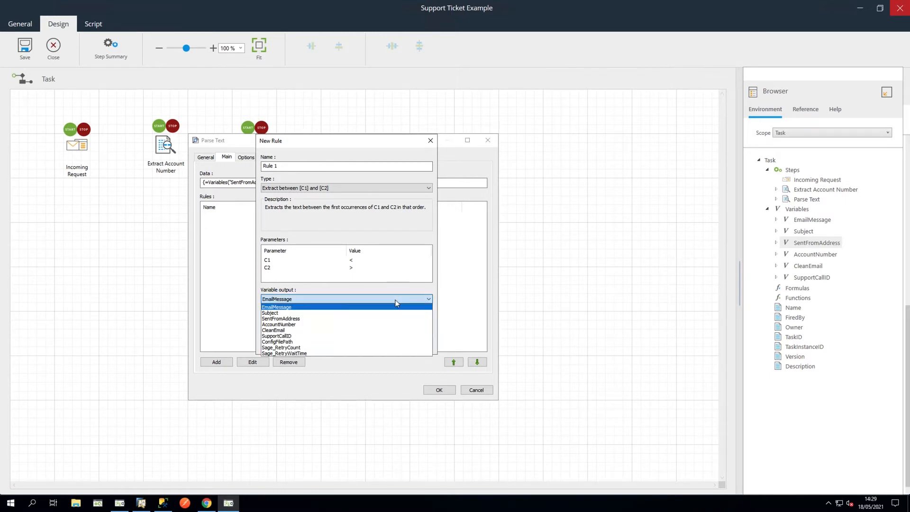
{"action": "left_click", "coordinate": [397, 331]}
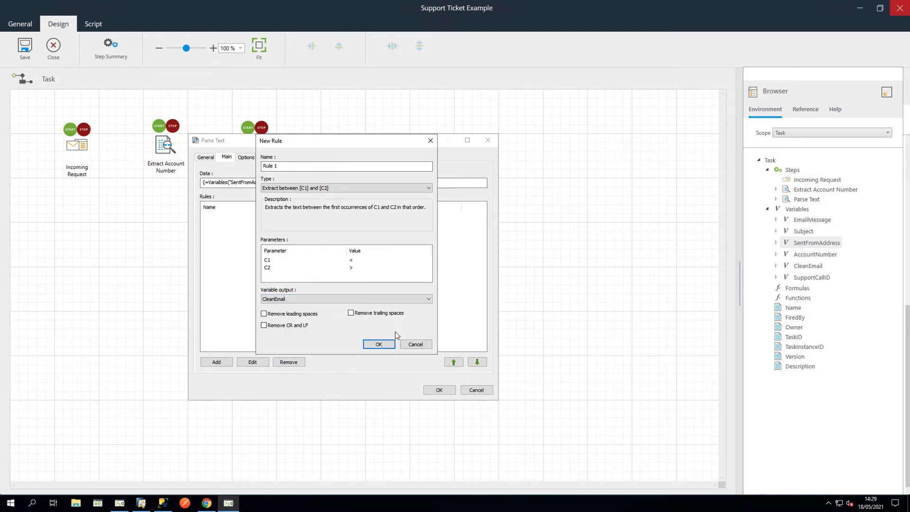
{"action": "left_click", "coordinate": [264, 314]}
{"action": "left_click", "coordinate": [264, 326]}
{"action": "left_click", "coordinate": [351, 313]}
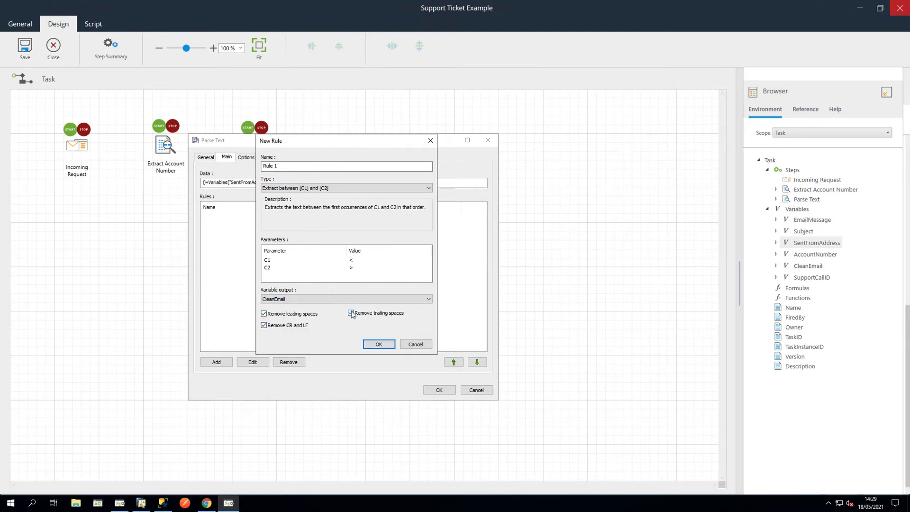
{"action": "left_click", "coordinate": [379, 344]}
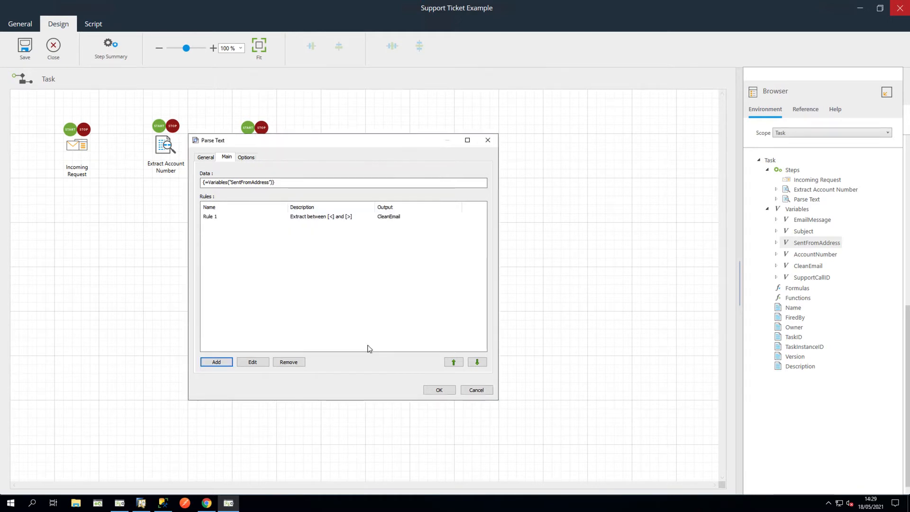
Close the parse step and add a Database Query (OLEDB) step 'Check Account Number' using TrainingDBVideo
{"action": "left_click", "coordinate": [438, 390]}
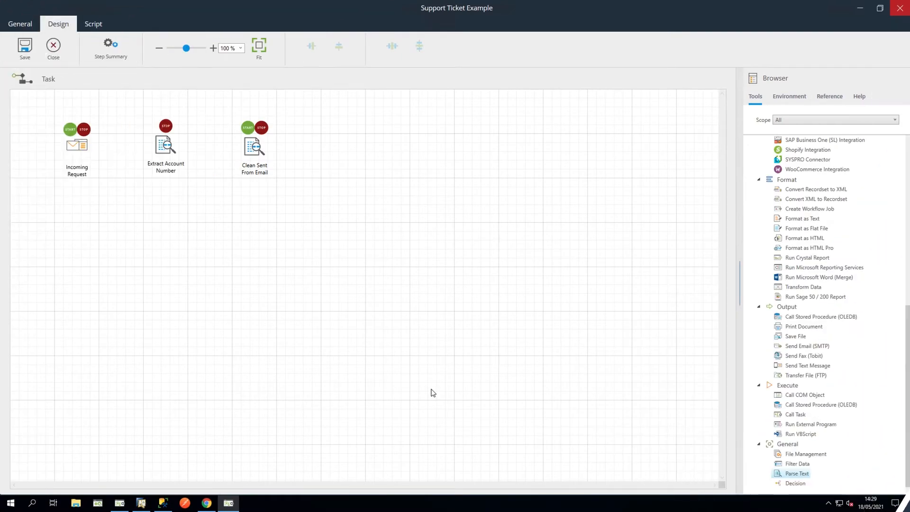
{"action": "left_click_drag", "start_coordinate": [908, 354], "coordinate": [894, 143]}
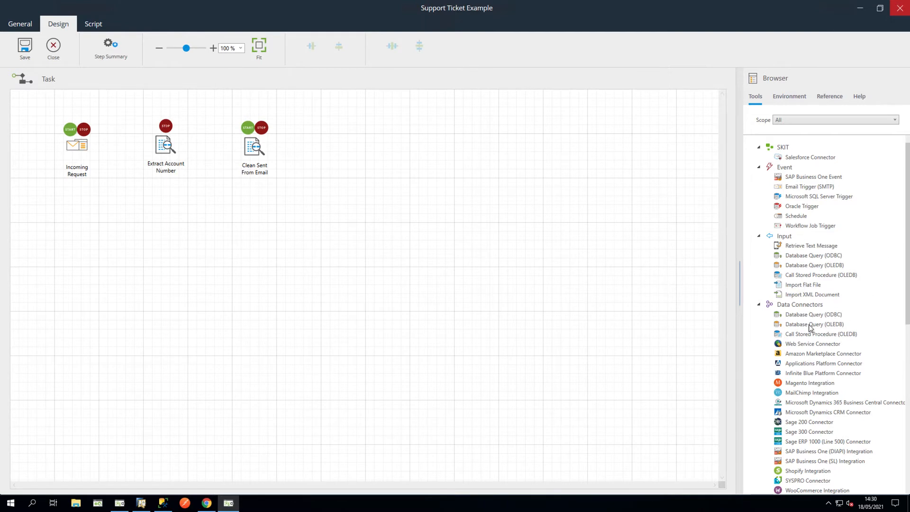
{"action": "left_click_drag", "start_coordinate": [812, 328], "coordinate": [344, 157]}
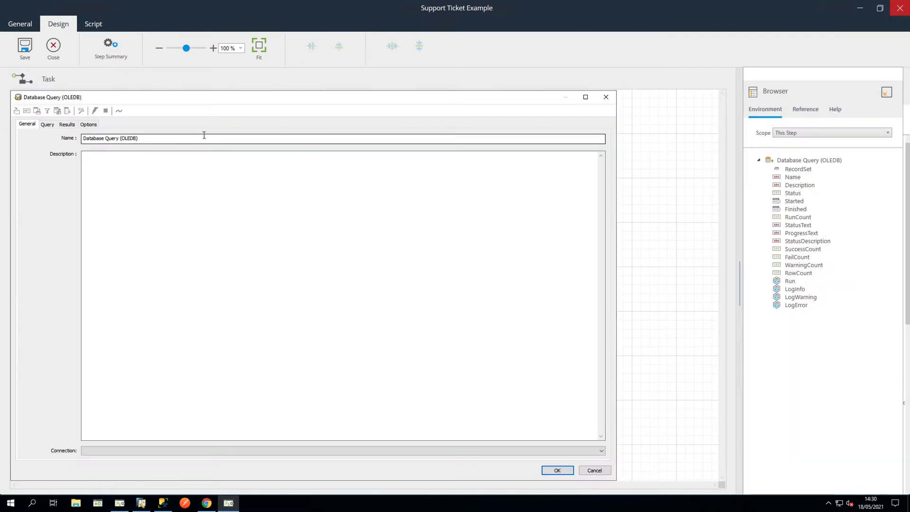
{"action": "left_click_drag", "start_coordinate": [159, 138], "coordinate": [70, 138]}
{"action": "type", "text": "Check Account Number"}
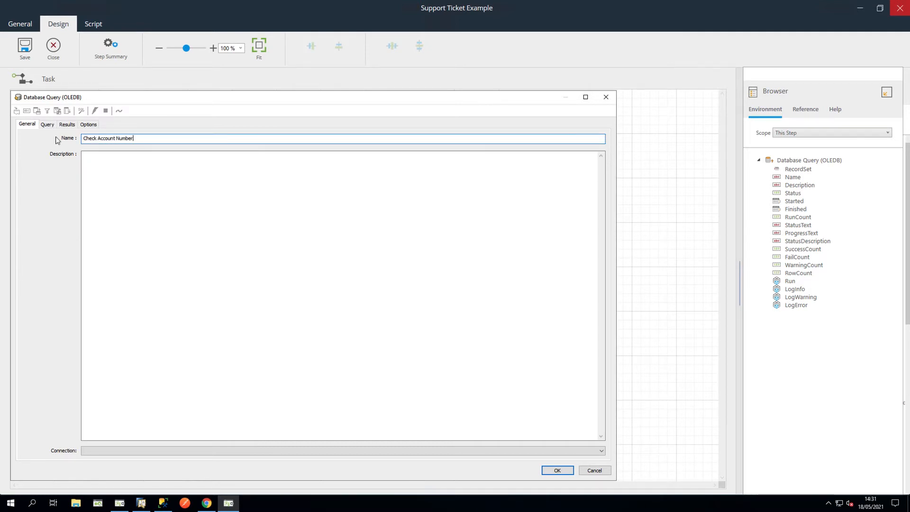
{"action": "left_click", "coordinate": [560, 451]}
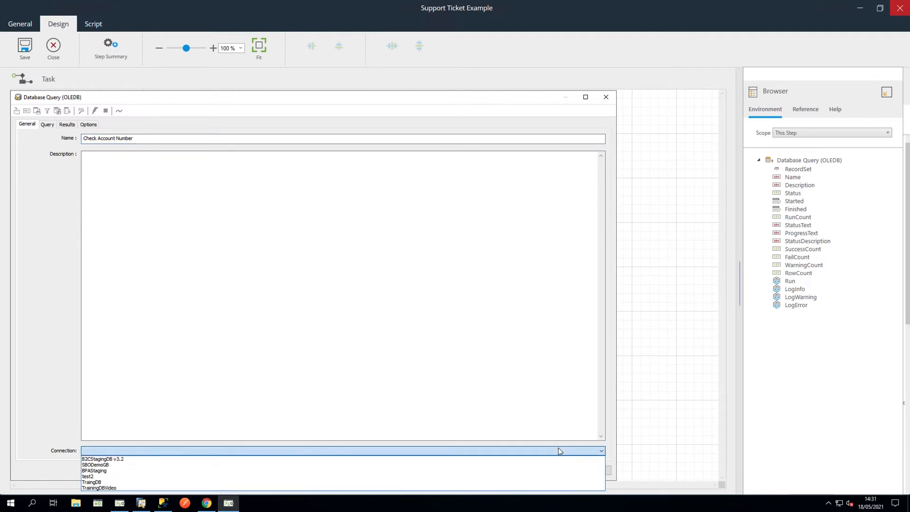
{"action": "left_click", "coordinate": [565, 488]}
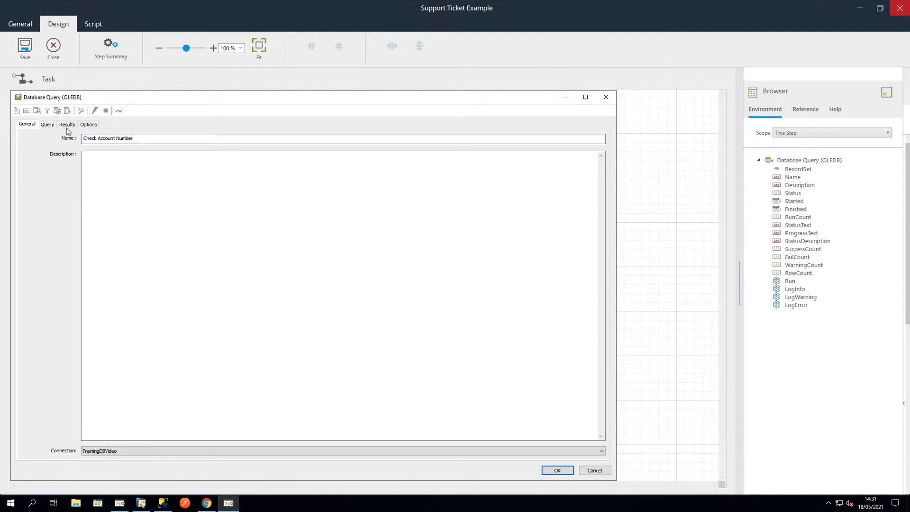
{"action": "left_click", "coordinate": [48, 125]}
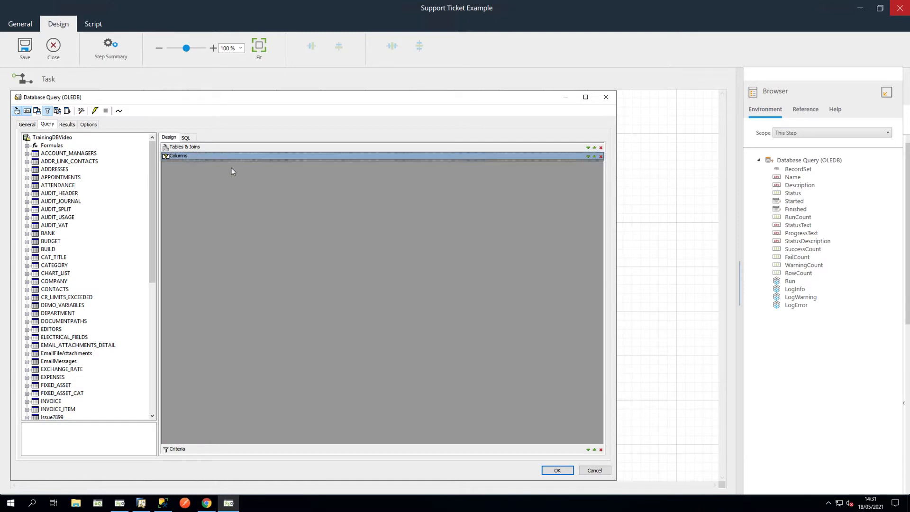
Add SUPPORT_CALLS.ACCOUNT_REF as an output column of the Check Account Number query
{"action": "left_click_drag", "start_coordinate": [231, 158], "coordinate": [240, 238]}
{"action": "left_click_drag", "start_coordinate": [322, 449], "coordinate": [313, 332]}
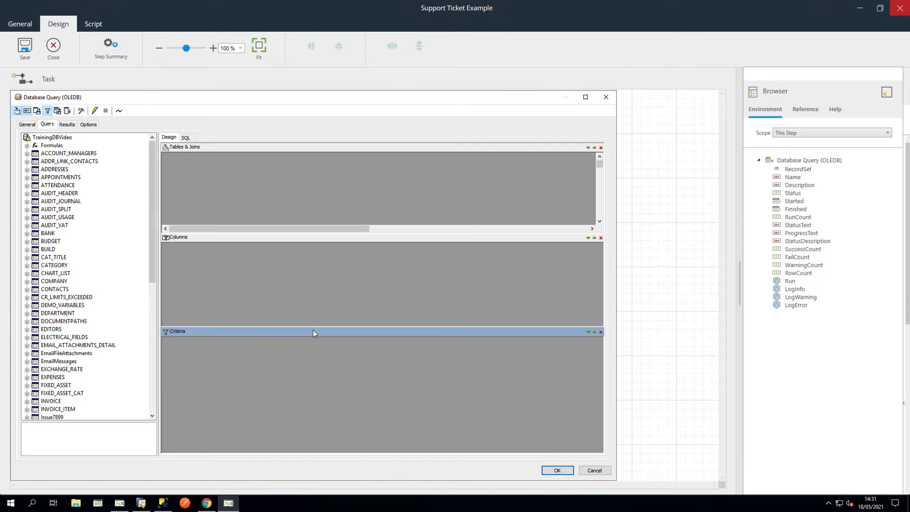
{"action": "left_click_drag", "start_coordinate": [153, 274], "coordinate": [164, 410]}
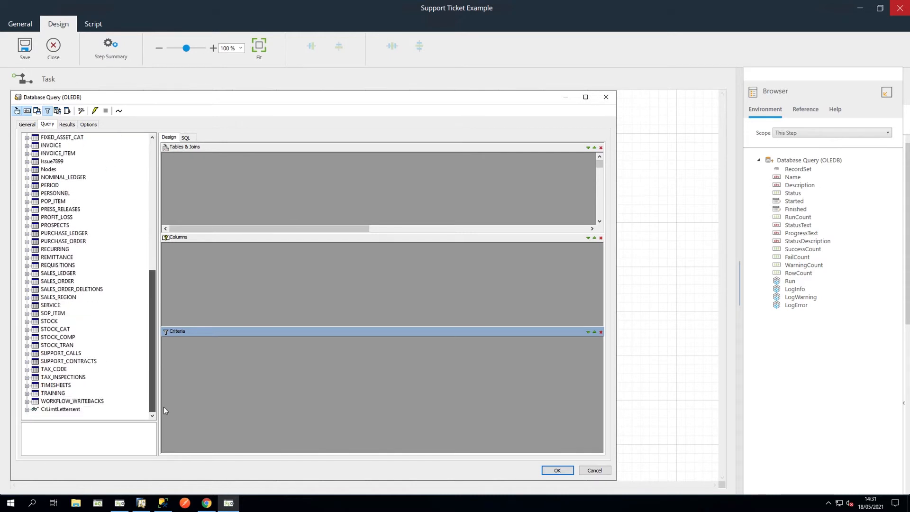
{"action": "left_click", "coordinate": [27, 354]}
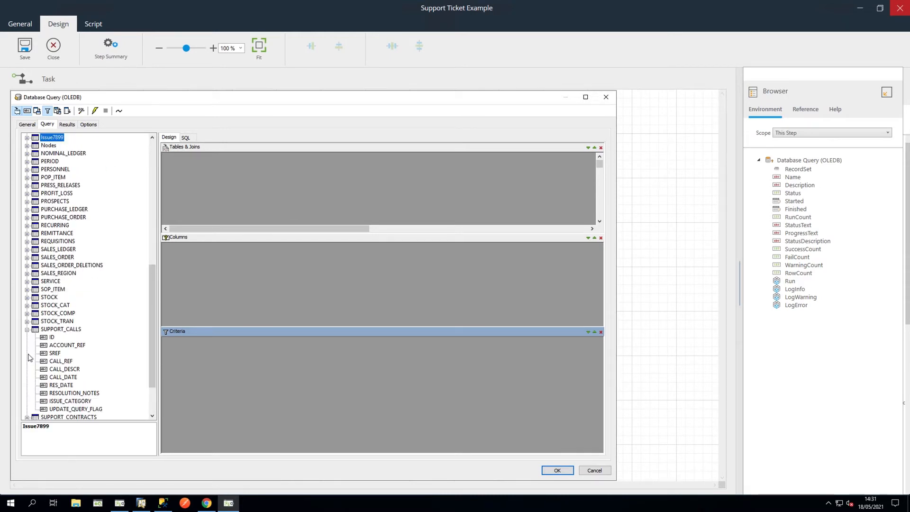
{"action": "left_click", "coordinate": [69, 347]}
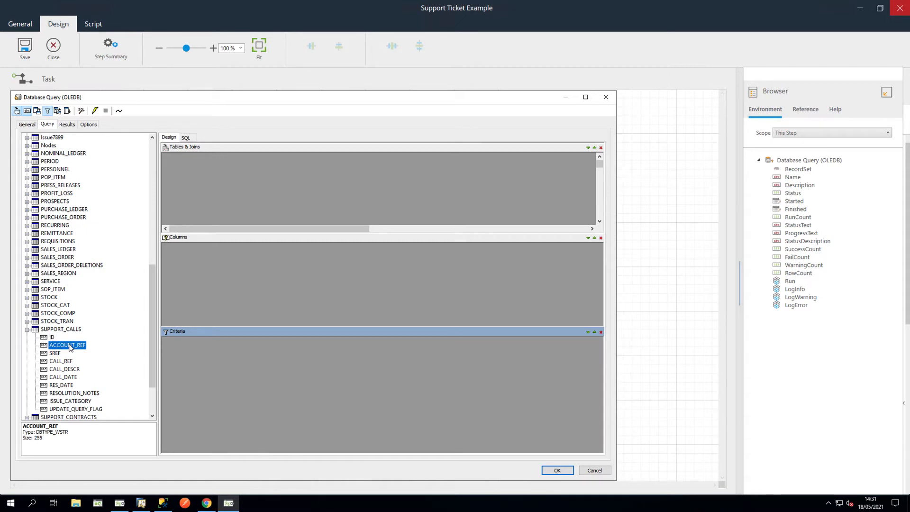
{"action": "left_click_drag", "start_coordinate": [70, 348], "coordinate": [191, 258]}
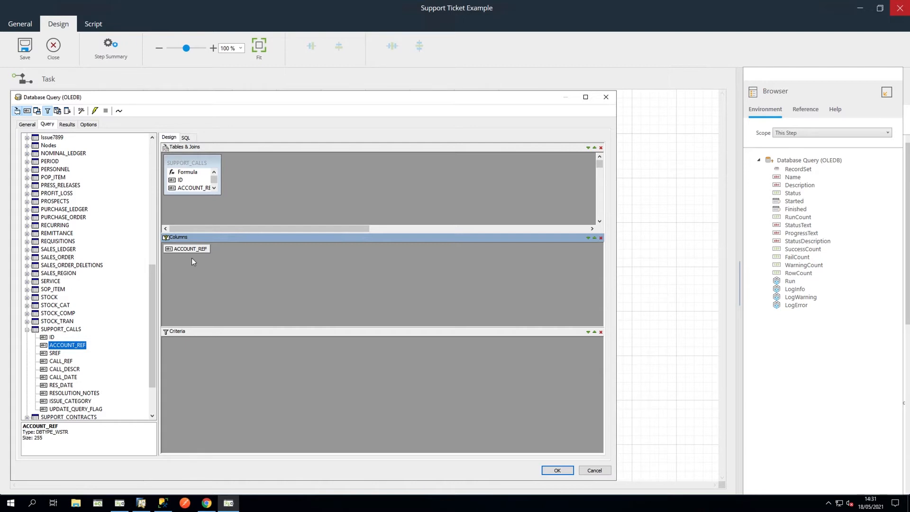
Add a criterion so ACCOUNT_REF equals the AccountNumber task variable
{"action": "mouse_move", "coordinate": [201, 247]}
{"action": "left_mouse_down"}
{"action": "mouse_move", "coordinate": [215, 272]}
{"action": "mouse_move", "coordinate": [211, 361]}
{"action": "left_mouse_up"}
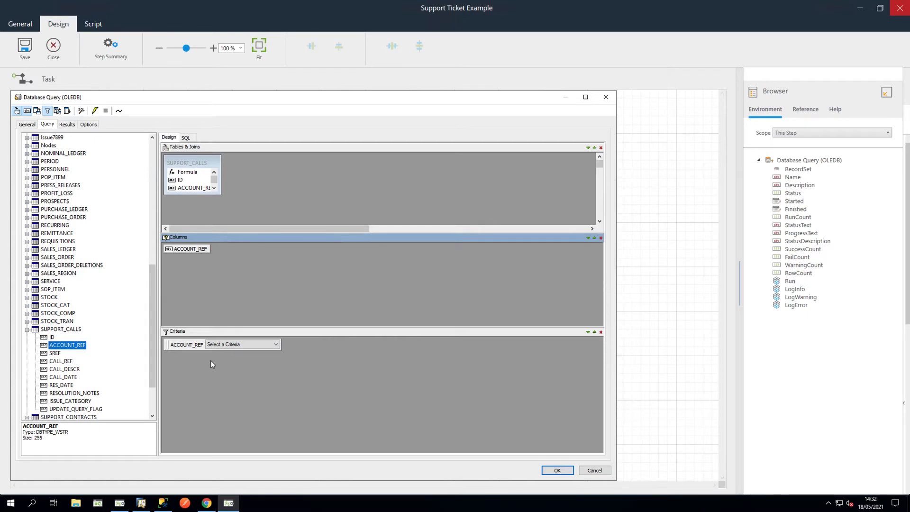
{"action": "left_click", "coordinate": [277, 344]}
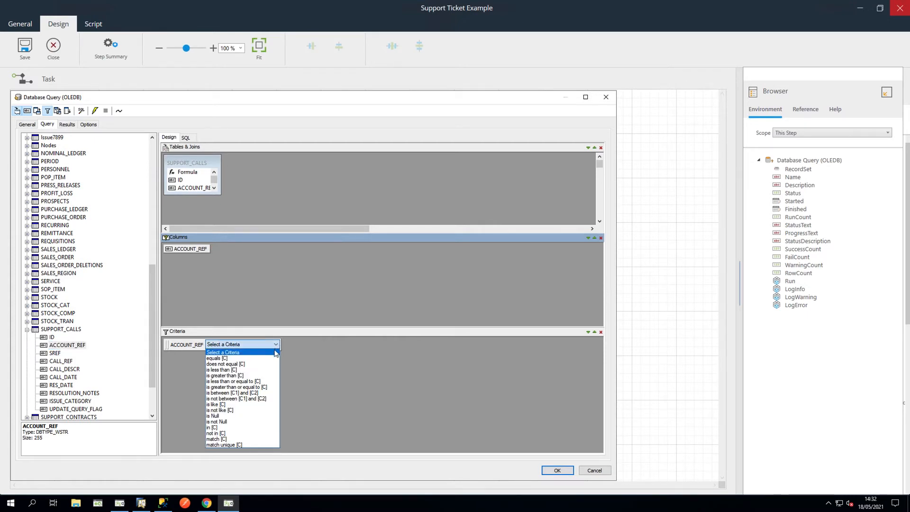
{"action": "left_click", "coordinate": [275, 359]}
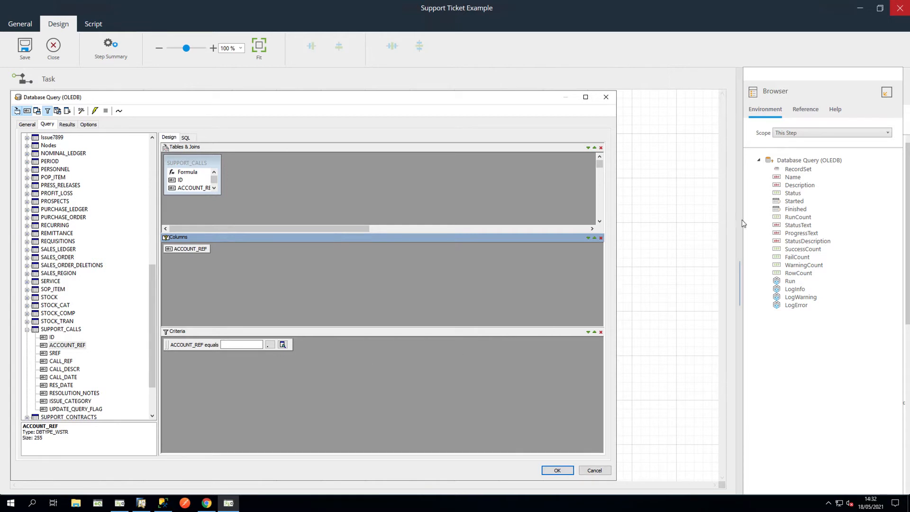
{"action": "left_click", "coordinate": [841, 133]}
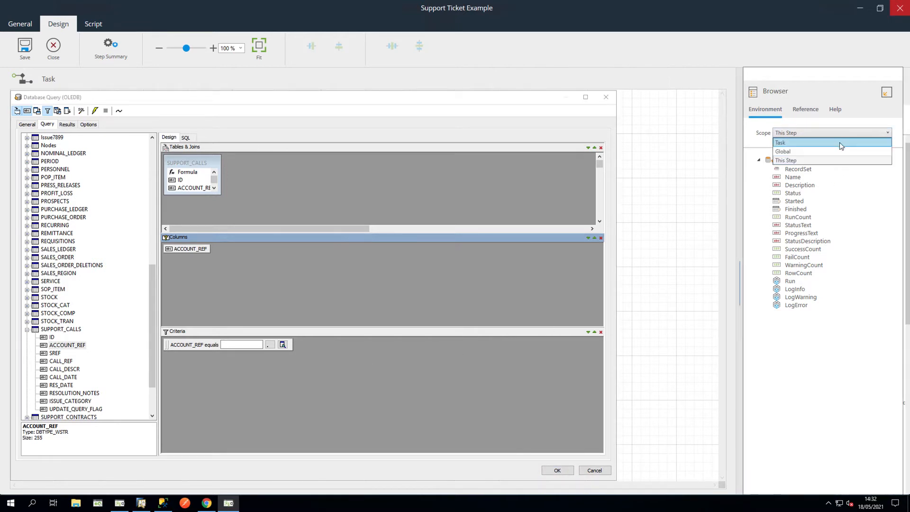
{"action": "left_click", "coordinate": [840, 143]}
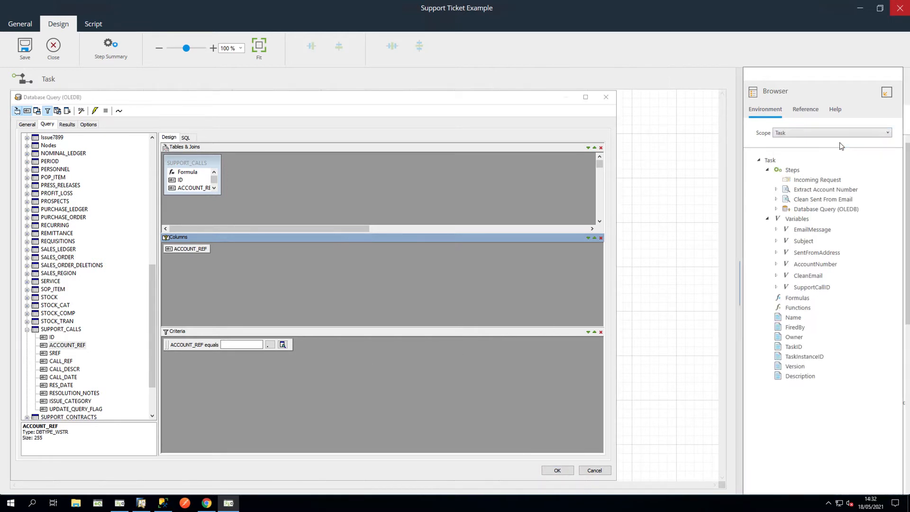
{"action": "left_click", "coordinate": [802, 265]}
{"action": "left_click_drag", "start_coordinate": [801, 264], "coordinate": [247, 345]}
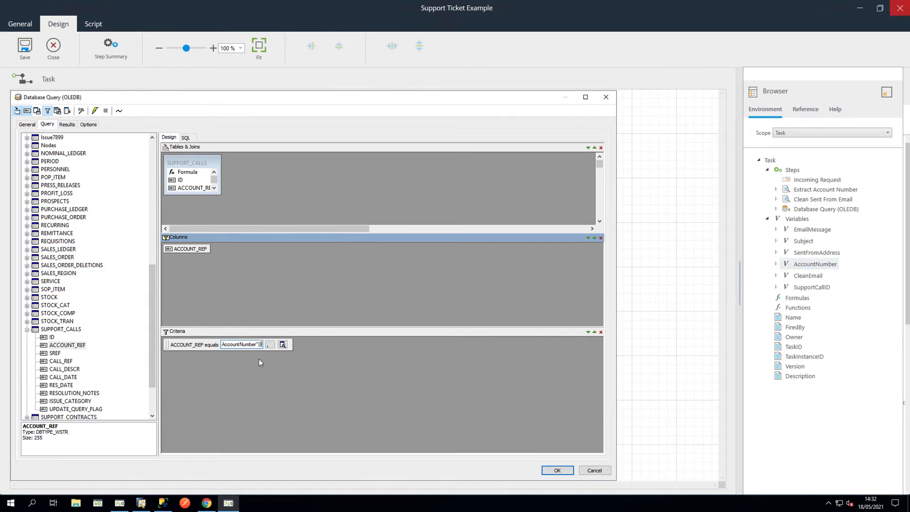
Test the query with account value css001, then save the step
{"action": "left_click", "coordinate": [95, 114]}
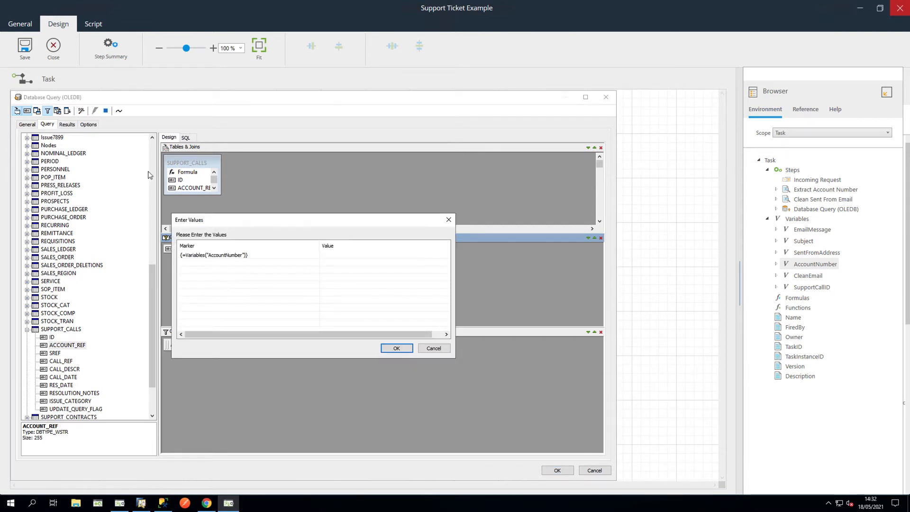
{"action": "left_click", "coordinate": [331, 257]}
{"action": "double_click", "coordinate": [331, 258]}
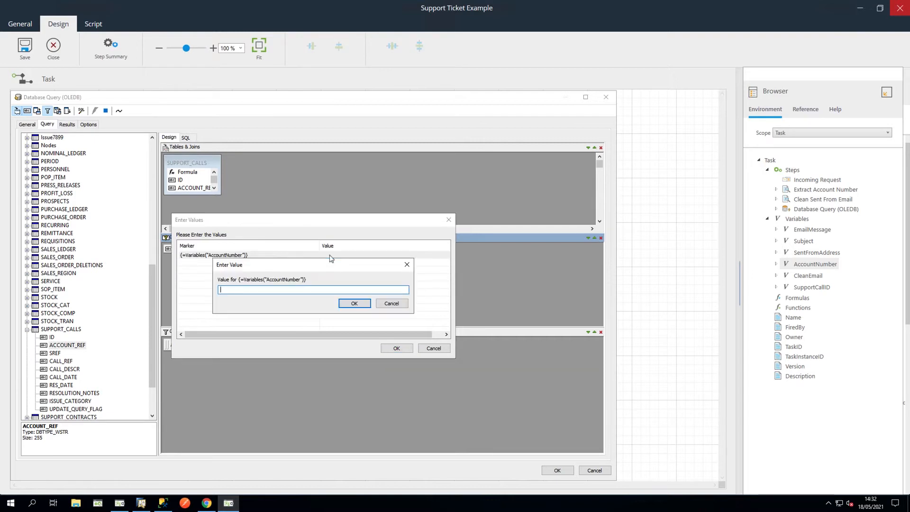
{"action": "type", "text": "css001"}
{"action": "left_click", "coordinate": [352, 305]}
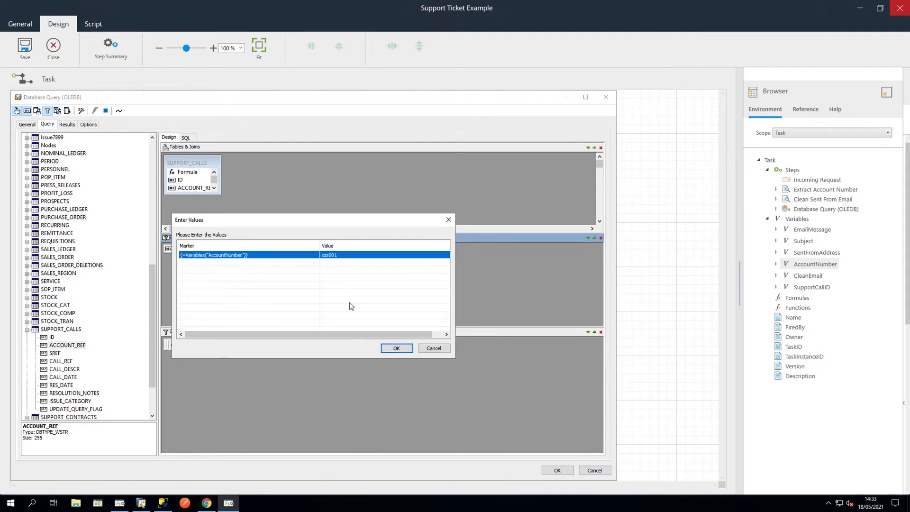
{"action": "left_click", "coordinate": [395, 348]}
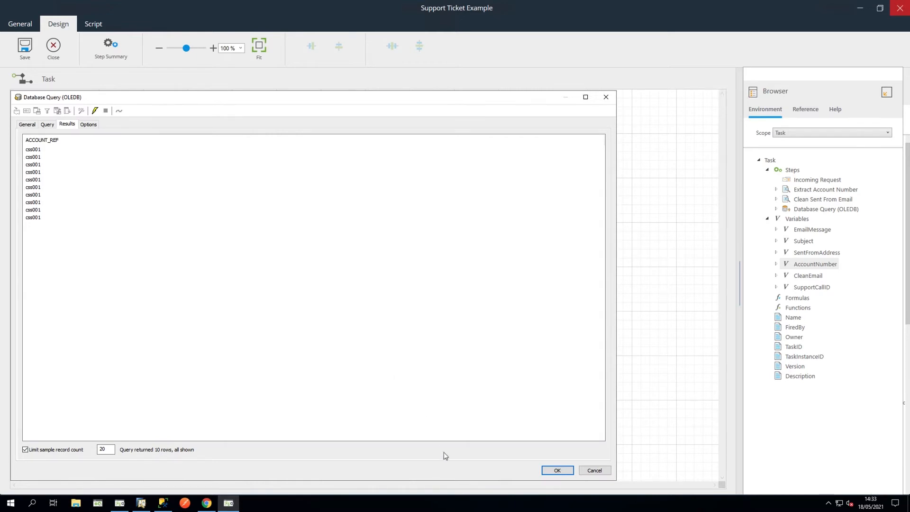
{"action": "left_click", "coordinate": [552, 470]}
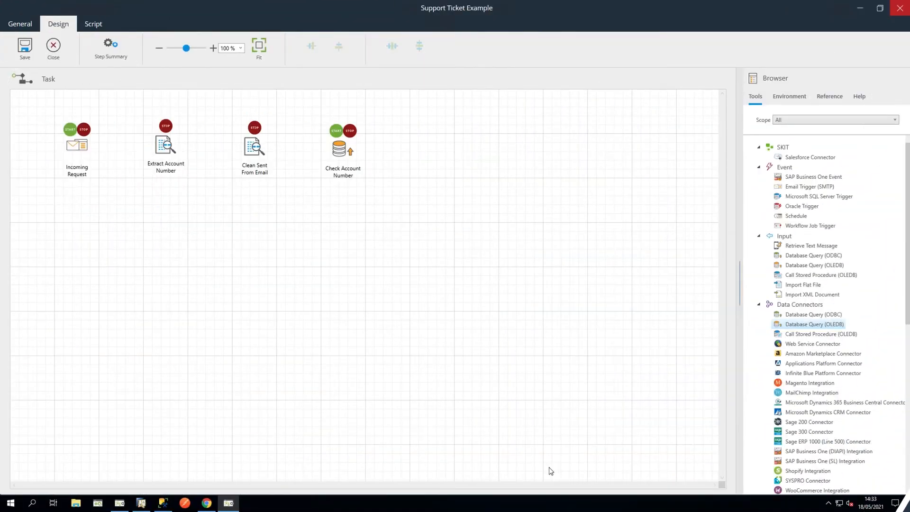
Add a Parse Text step named 'Acc Found Clean Quotes in Sent From Address'
{"action": "left_click_drag", "start_coordinate": [908, 311], "coordinate": [909, 497]}
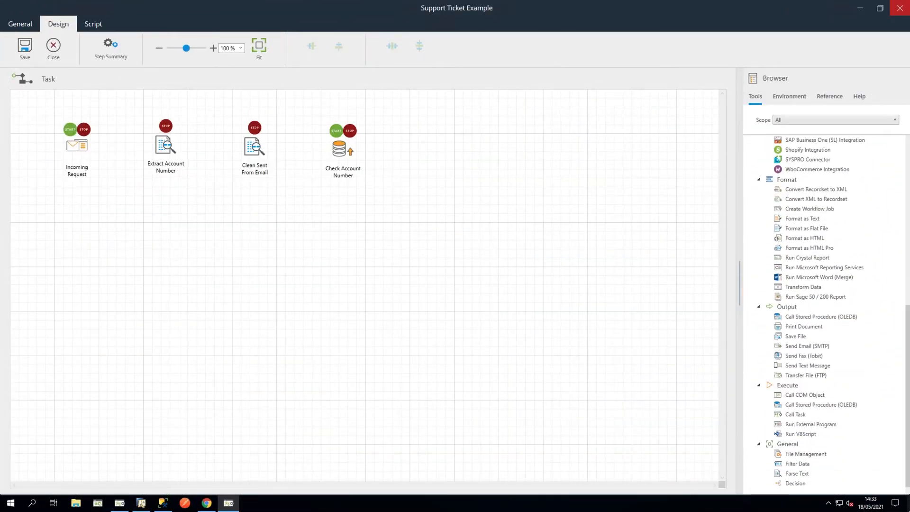
{"action": "left_click_drag", "start_coordinate": [796, 476], "coordinate": [521, 156]}
{"action": "left_click_drag", "start_coordinate": [339, 173], "coordinate": [251, 175]}
{"action": "type", "text": "A"}
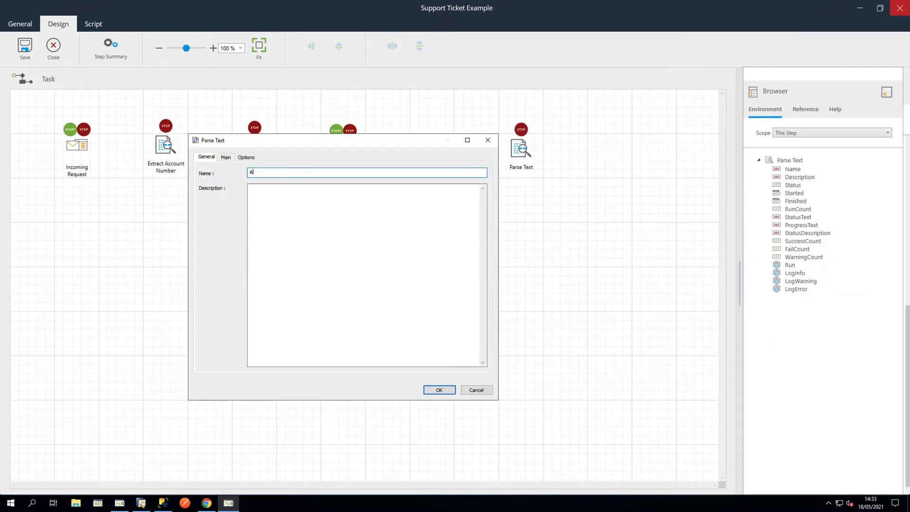
{"action": "type", "text": "cc Found Clean Quotes in Sent From Address"}
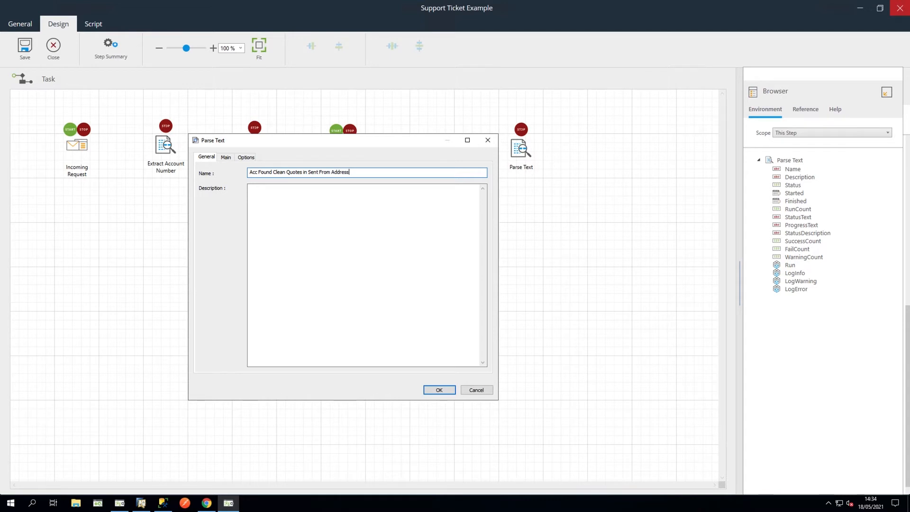
Set the SentFromAddress variable as the text to parse
{"action": "left_click", "coordinate": [227, 159]}
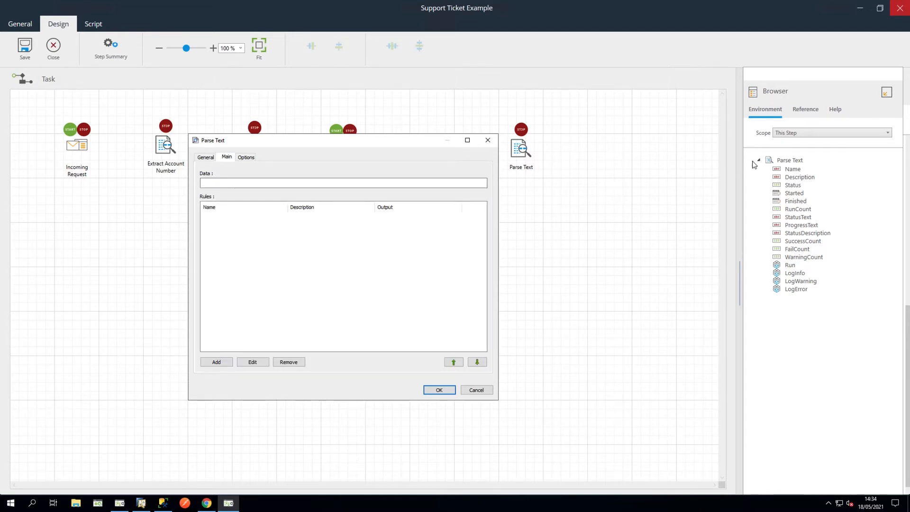
{"action": "left_click", "coordinate": [791, 133]}
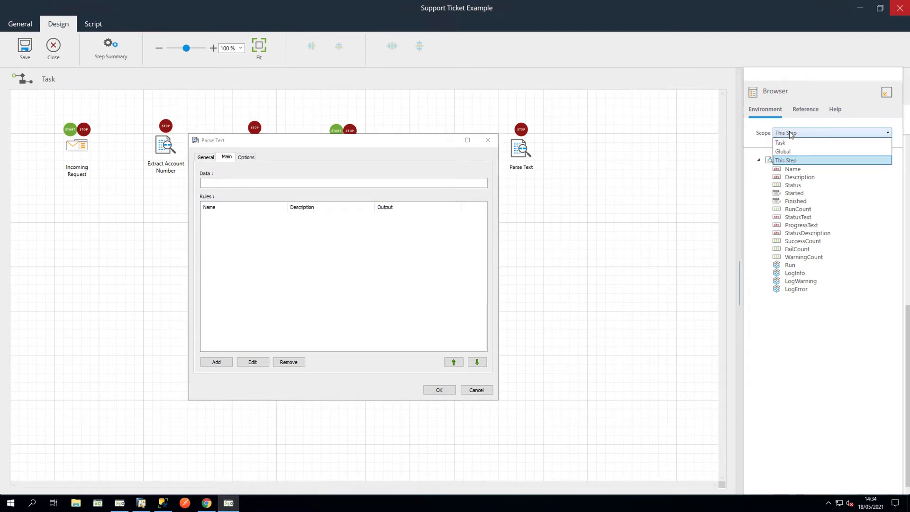
{"action": "left_click", "coordinate": [791, 143]}
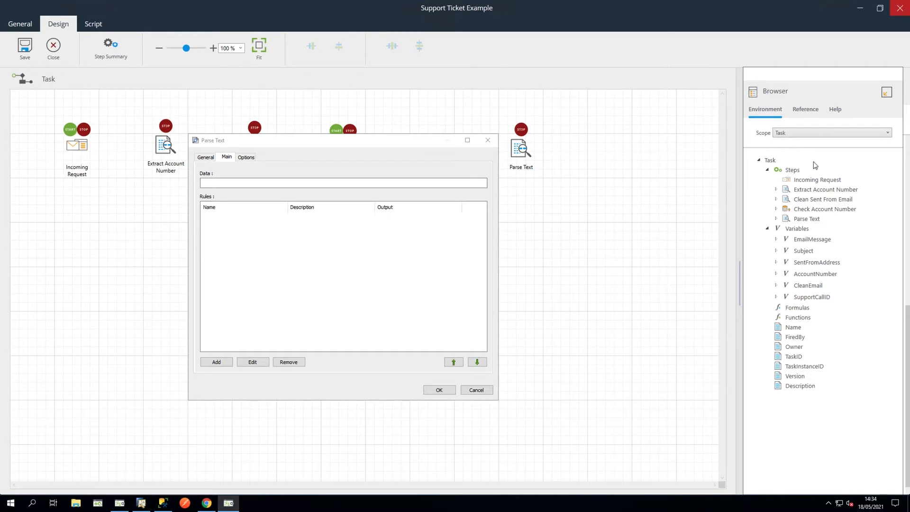
{"action": "left_click_drag", "start_coordinate": [825, 267], "coordinate": [467, 187]}
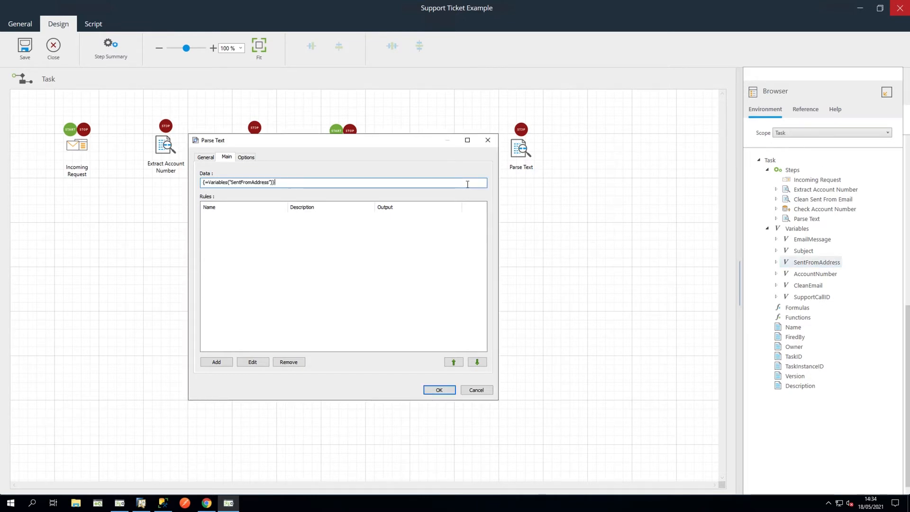
Add a rule extracting text between quote marks into SentFromAddress, trimming leading spaces and line breaks
{"action": "left_click", "coordinate": [217, 362]}
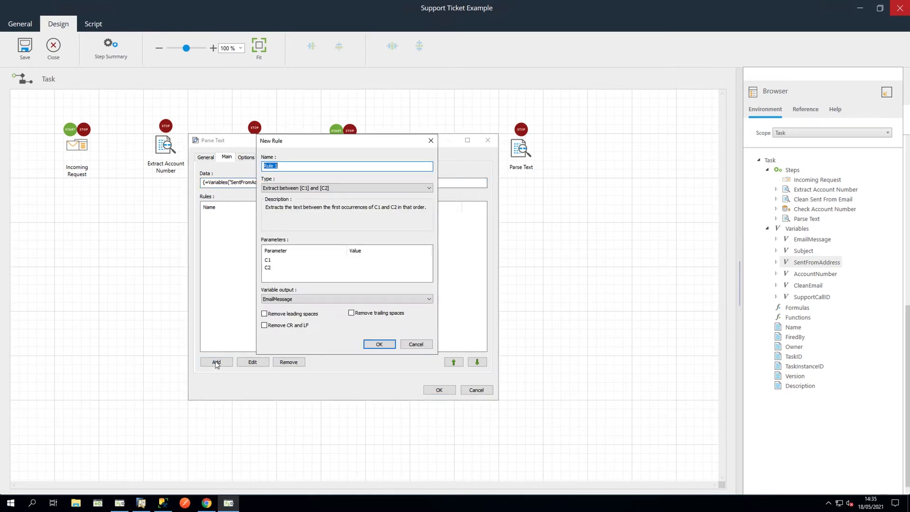
{"action": "left_click", "coordinate": [407, 189]}
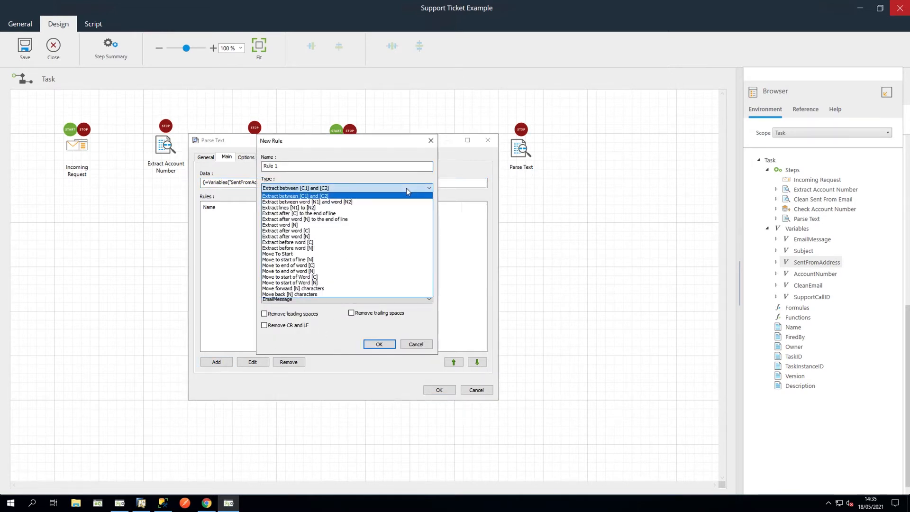
{"action": "left_click", "coordinate": [406, 189]}
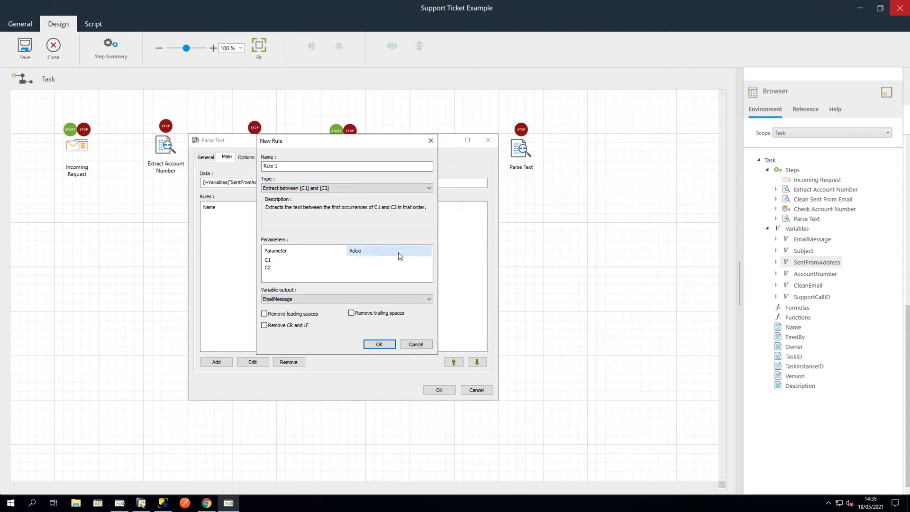
{"action": "left_click", "coordinate": [369, 262]}
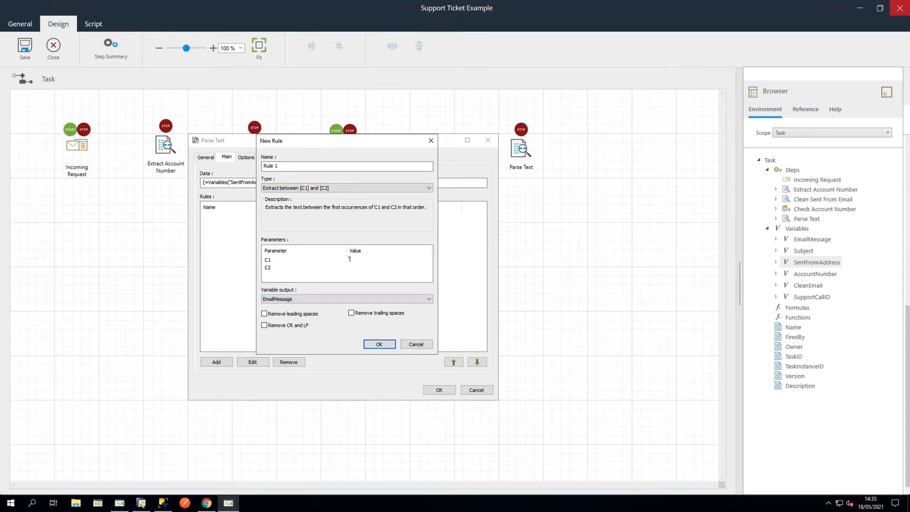
{"action": "type", "text": "\""}
{"action": "left_click", "coordinate": [345, 299]}
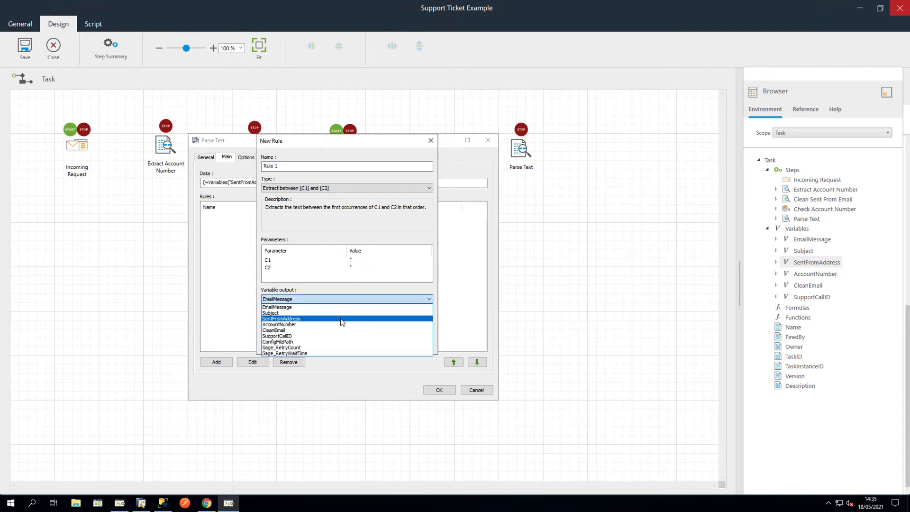
{"action": "left_click", "coordinate": [342, 320]}
{"action": "left_click", "coordinate": [265, 314]}
{"action": "left_click", "coordinate": [265, 326]}
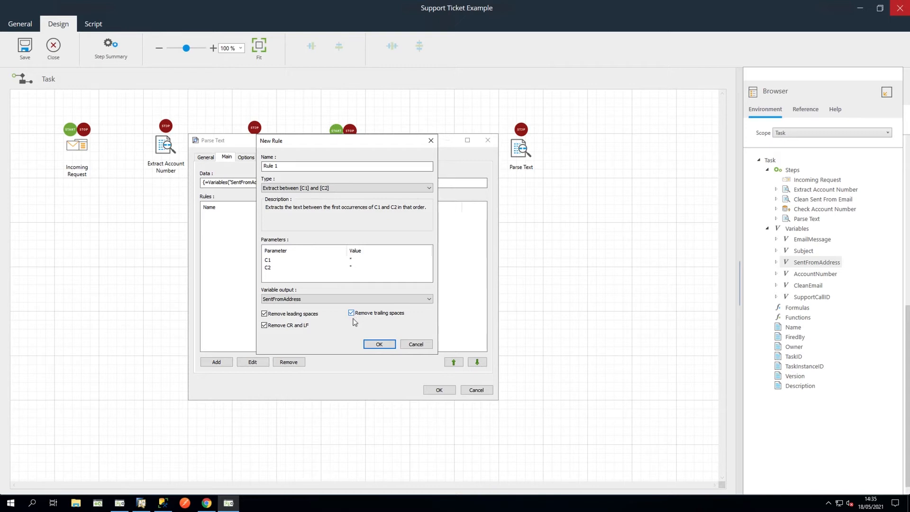
{"action": "left_click", "coordinate": [372, 344]}
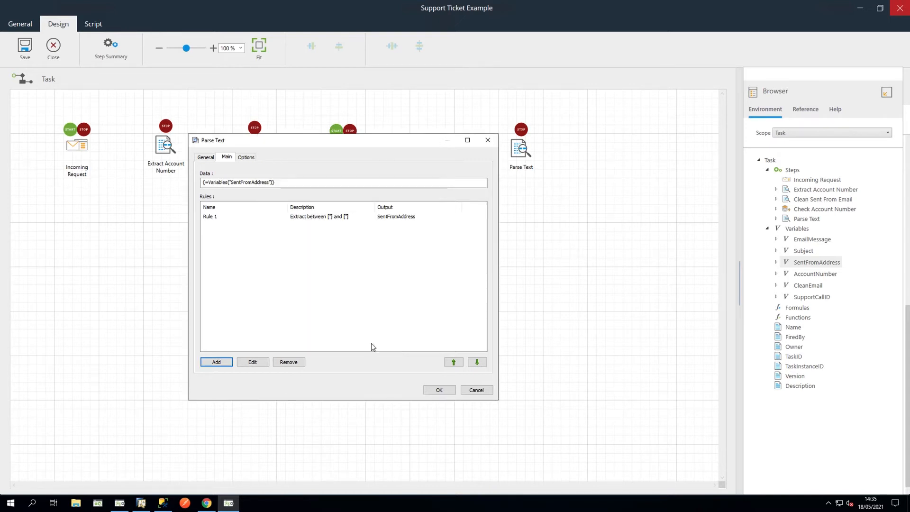
{"action": "left_click", "coordinate": [440, 392]}
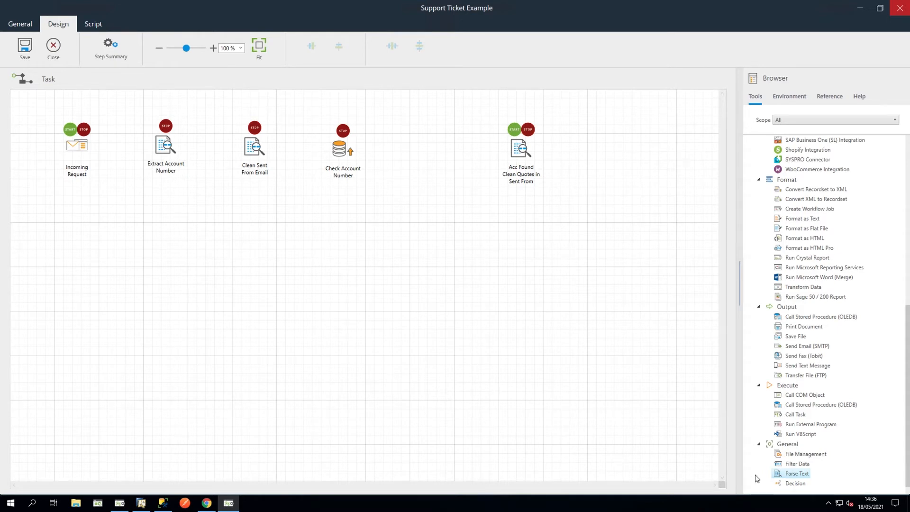
Add a Parse Text step named 'Clean Extracted Email Message' that parses EmailMessage
{"action": "left_click_drag", "start_coordinate": [778, 474], "coordinate": [507, 272]}
{"action": "left_click", "coordinate": [231, 174]}
{"action": "type", "text": "Clean Extracted Email Message"}
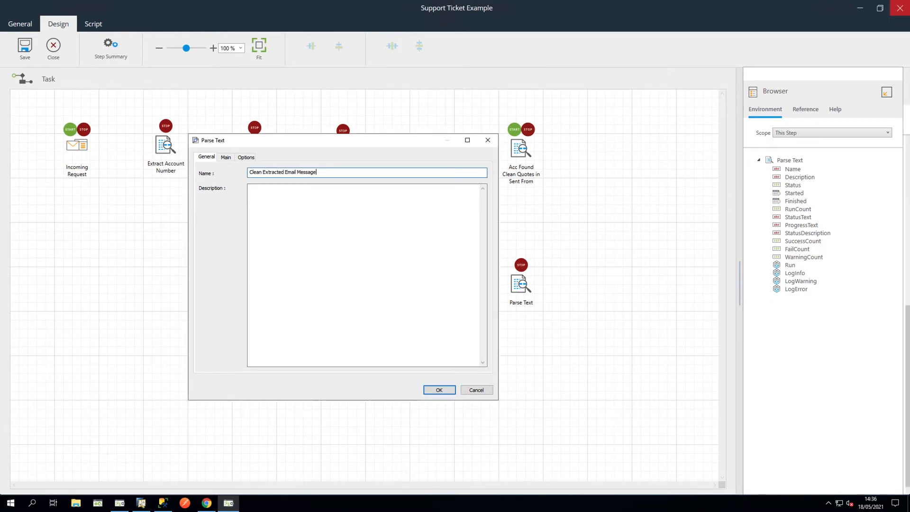
{"action": "left_click", "coordinate": [230, 159]}
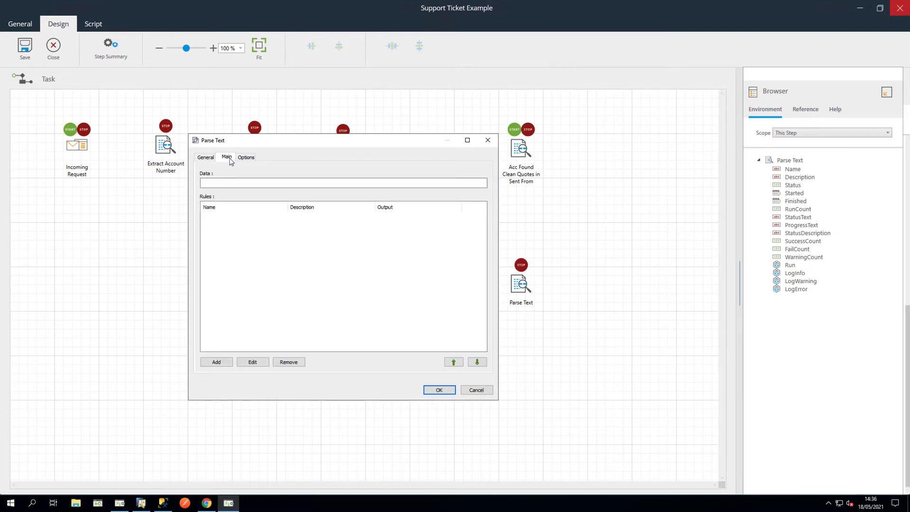
{"action": "left_click", "coordinate": [804, 134]}
{"action": "left_click", "coordinate": [804, 145]}
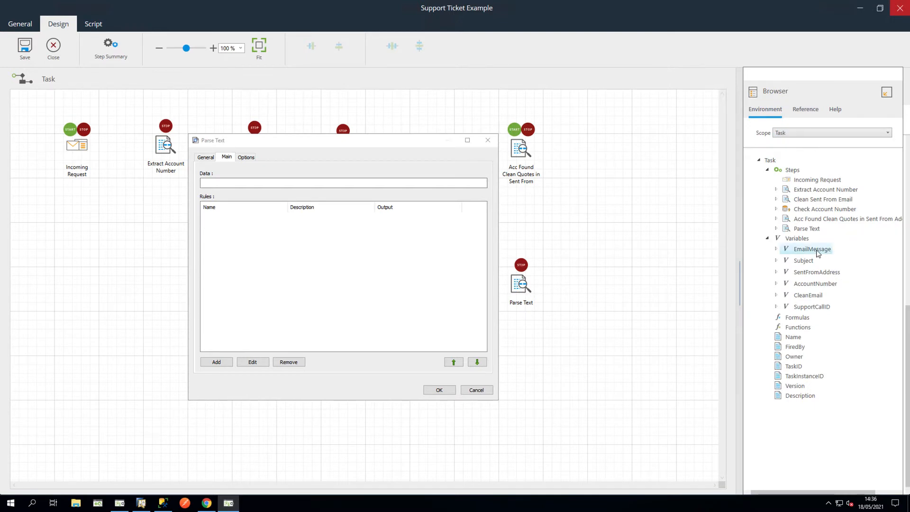
{"action": "left_click_drag", "start_coordinate": [819, 254], "coordinate": [427, 184]}
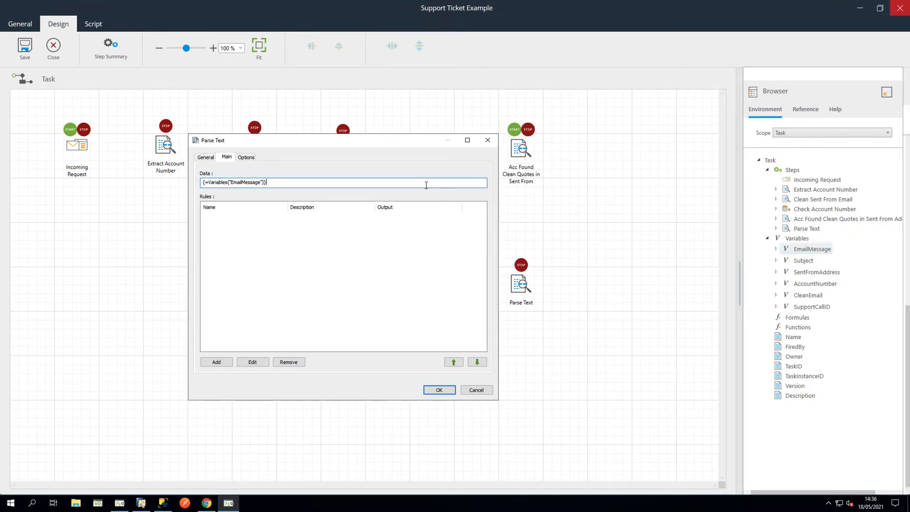
Add a parsing rule extracting lines 1 to 1
{"action": "left_click", "coordinate": [216, 362]}
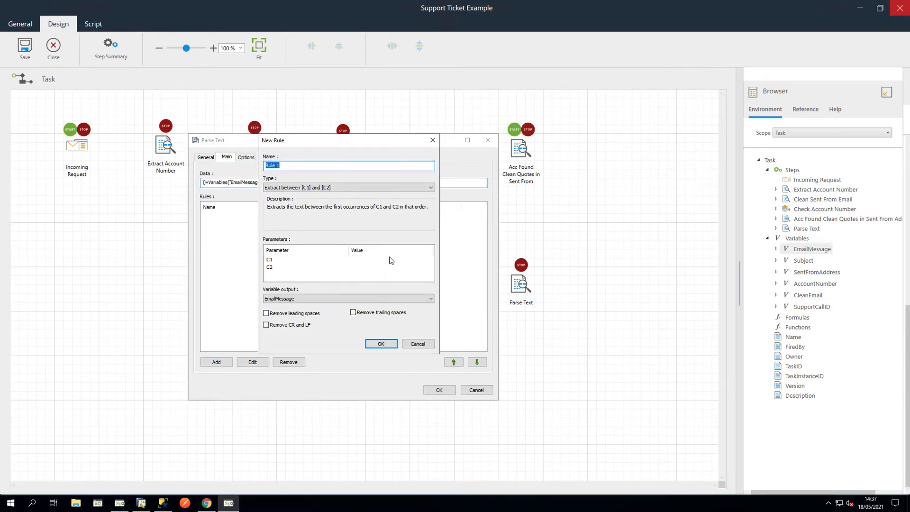
{"action": "left_click", "coordinate": [415, 188]}
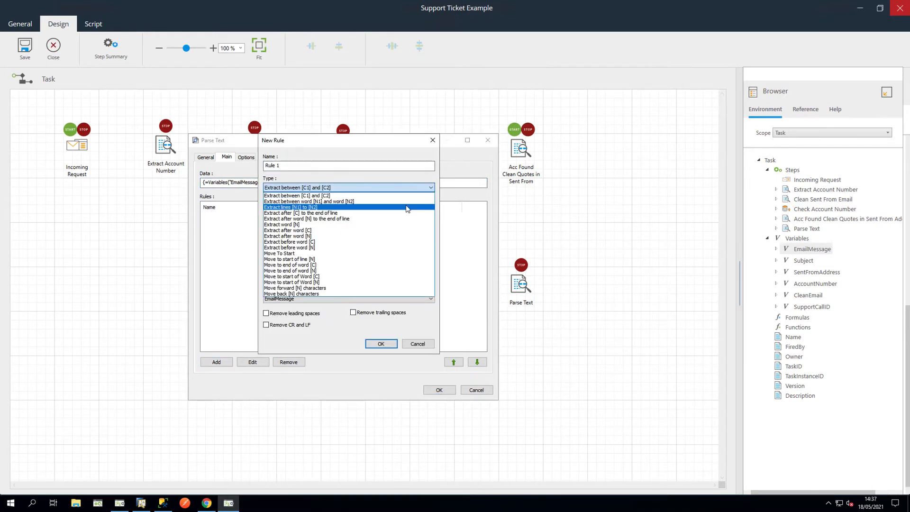
{"action": "left_click", "coordinate": [407, 208]}
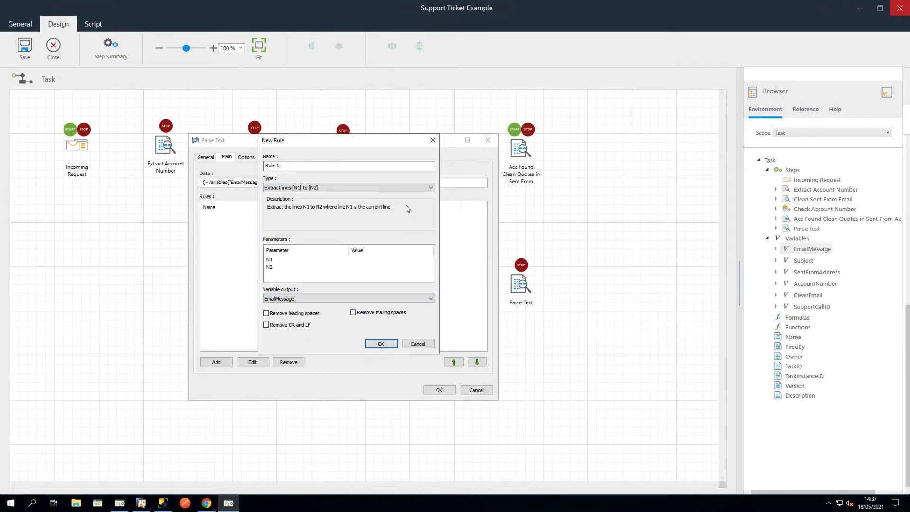
{"action": "type", "text": "1"}
{"action": "left_click", "coordinate": [371, 268]}
{"action": "type", "text": "1"}
Store the extracted line back in EmailMessage, trimming spaces and line breaks, and save the step
{"action": "left_click", "coordinate": [425, 298]}
{"action": "left_click", "coordinate": [426, 307]}
{"action": "left_click", "coordinate": [266, 313]}
{"action": "left_click", "coordinate": [266, 325]}
{"action": "left_click", "coordinate": [354, 313]}
{"action": "left_click", "coordinate": [380, 344]}
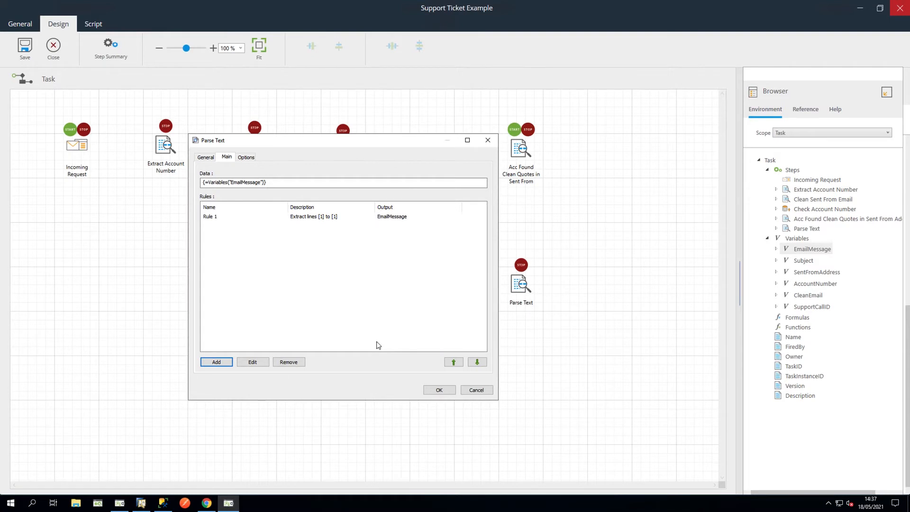
{"action": "left_click", "coordinate": [439, 391]}
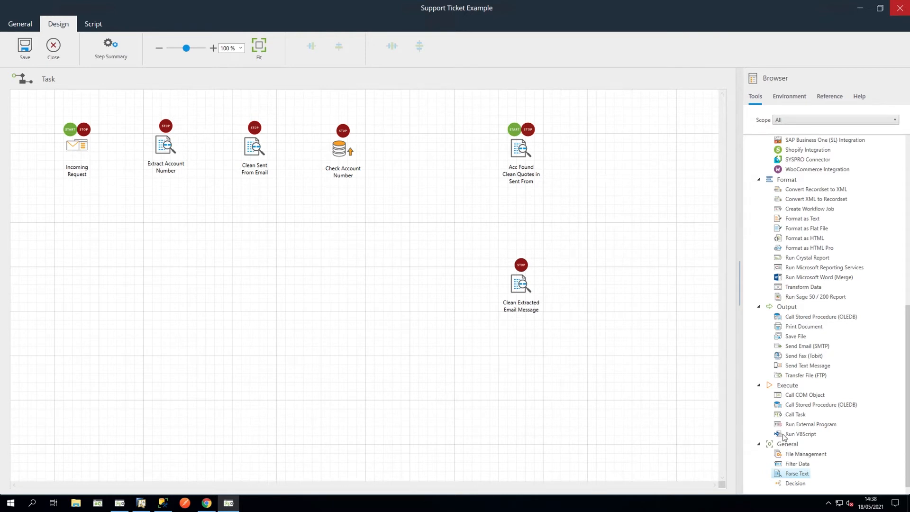
{"action": "scroll", "coordinate": [785, 456], "scroll_direction": "up", "scroll_amount": 1}
Add a Run VBScript step named 'Update Database'
{"action": "left_click_drag", "start_coordinate": [786, 457], "coordinate": [428, 290]}
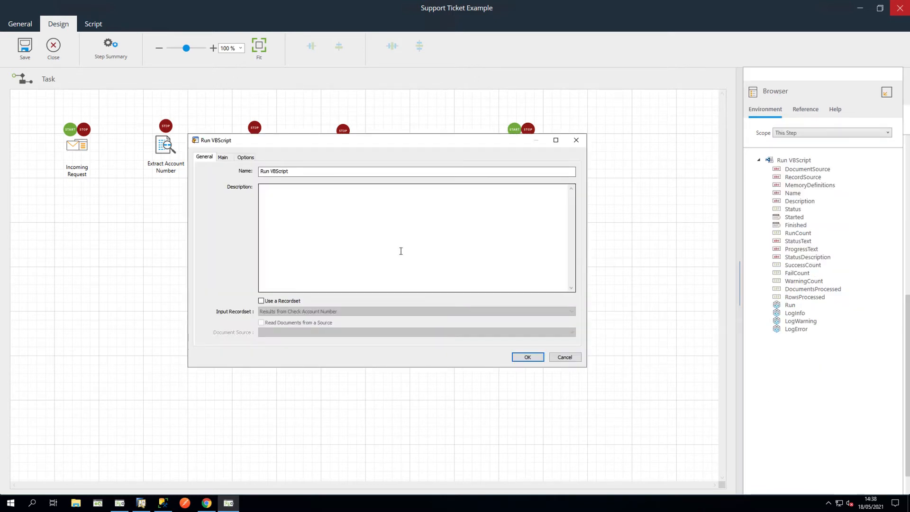
{"action": "left_click", "coordinate": [290, 173]}
{"action": "left_click_drag", "start_coordinate": [290, 173], "coordinate": [230, 171]}
{"action": "type", "text": "Update Database"}
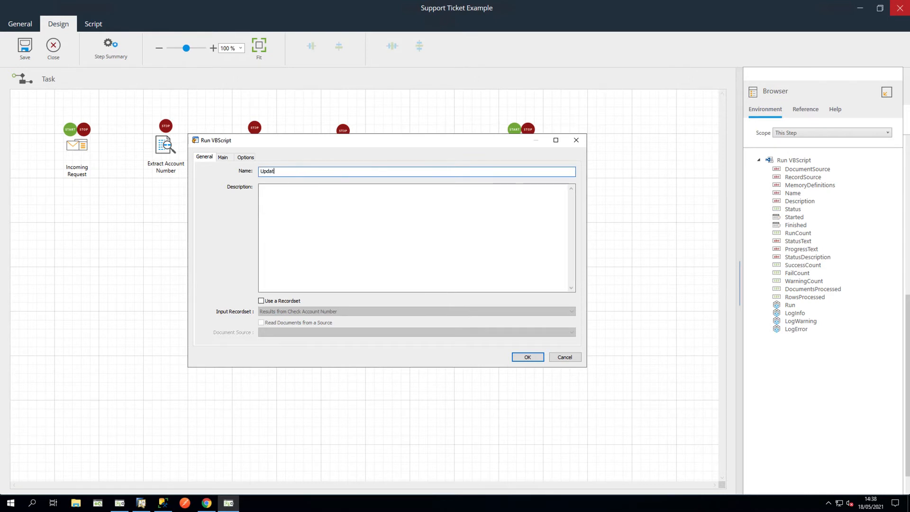
Write the script: Randomize, then set Variables("SupportCallID")=Rnd()*10000
{"action": "left_click", "coordinate": [223, 158]}
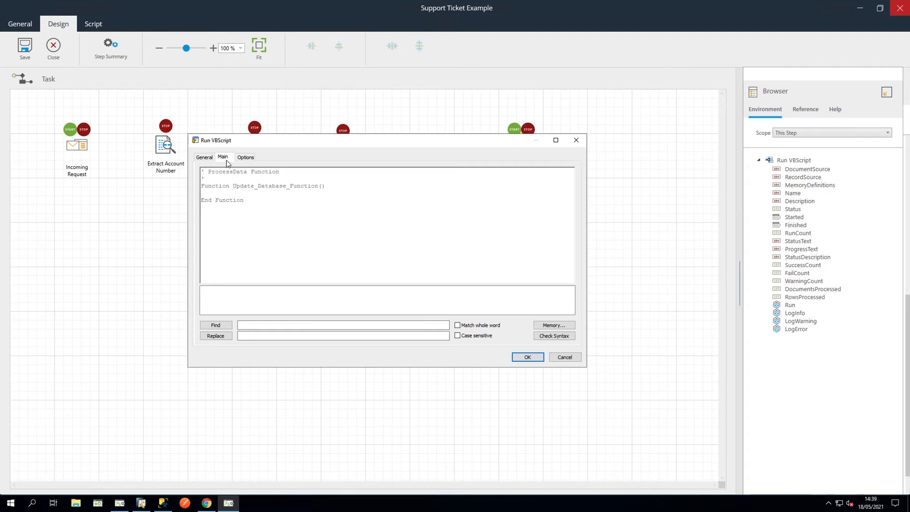
{"action": "left_click", "coordinate": [238, 191]}
{"action": "type", "text": "Randomize"}
{"action": "key", "text": "Return"}
{"action": "left_click", "coordinate": [801, 135]}
{"action": "left_click", "coordinate": [801, 144]}
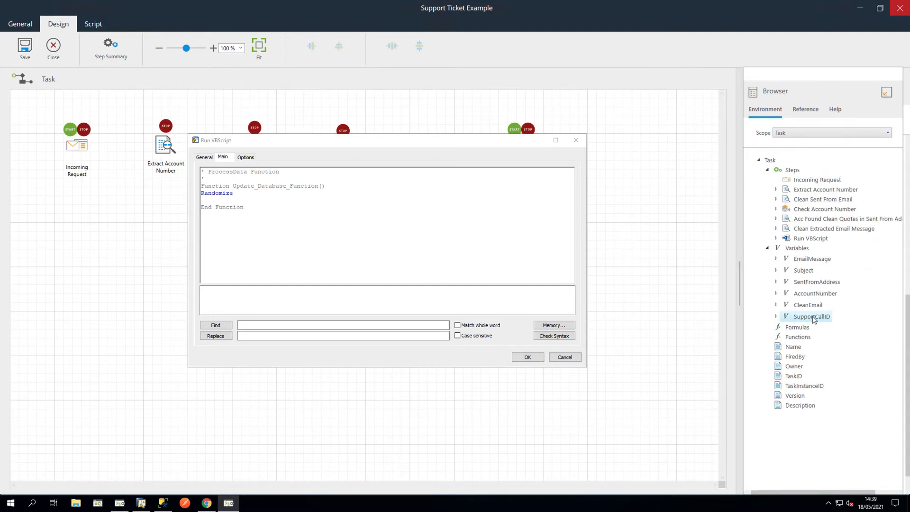
{"action": "left_click_drag", "start_coordinate": [817, 321], "coordinate": [216, 200]}
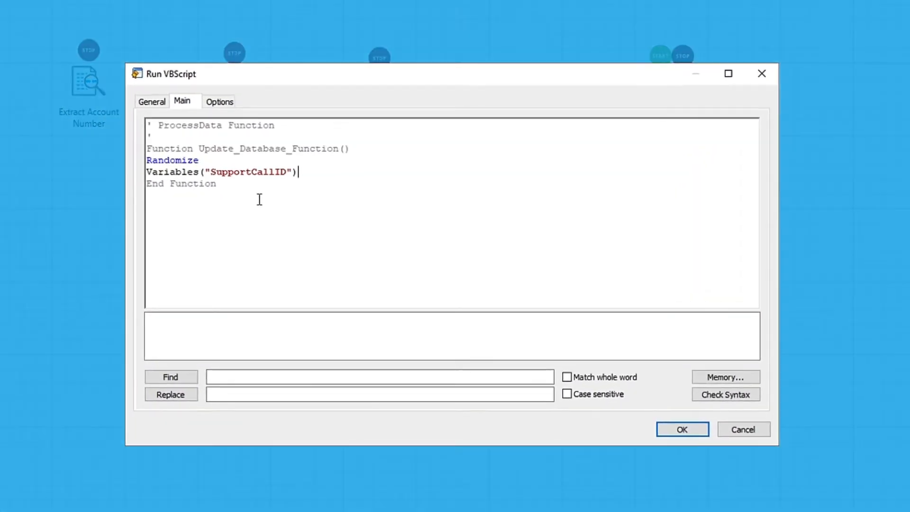
{"action": "type", "text": "=Rnd()*10000"}
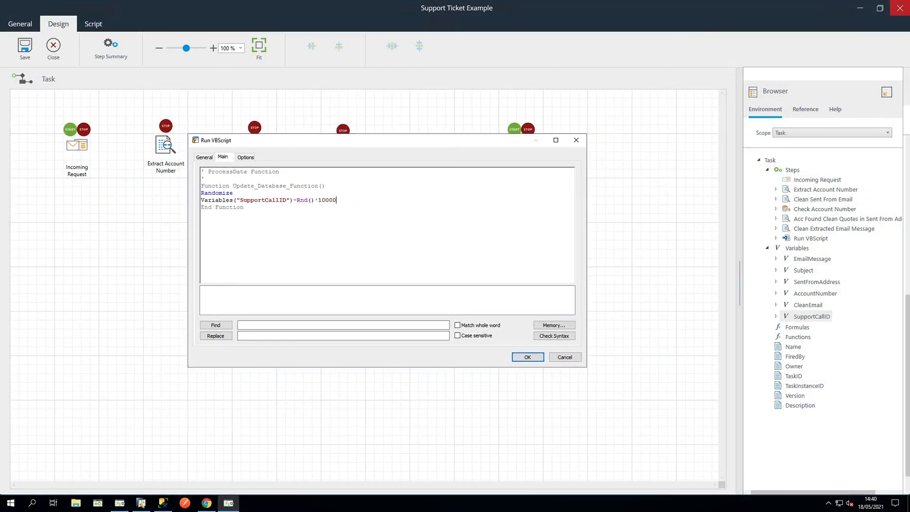
{"action": "left_click", "coordinate": [247, 157]}
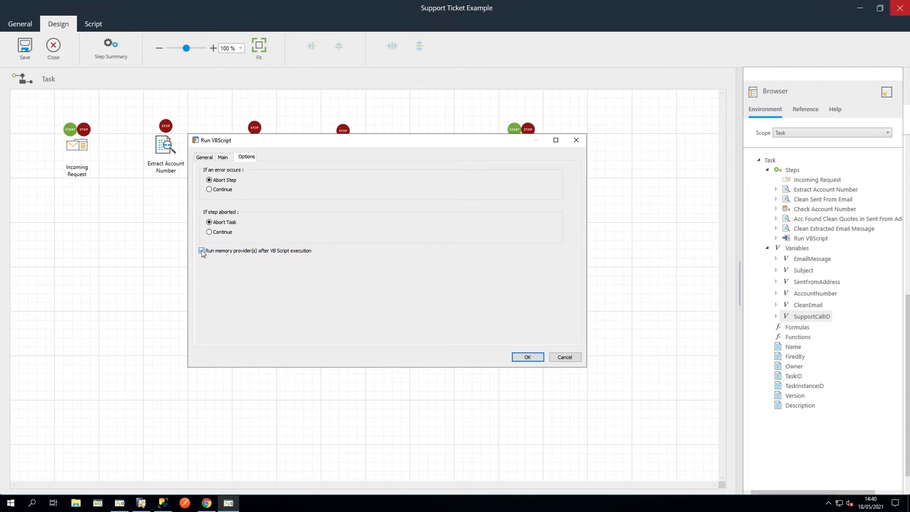
{"action": "left_click", "coordinate": [224, 158]}
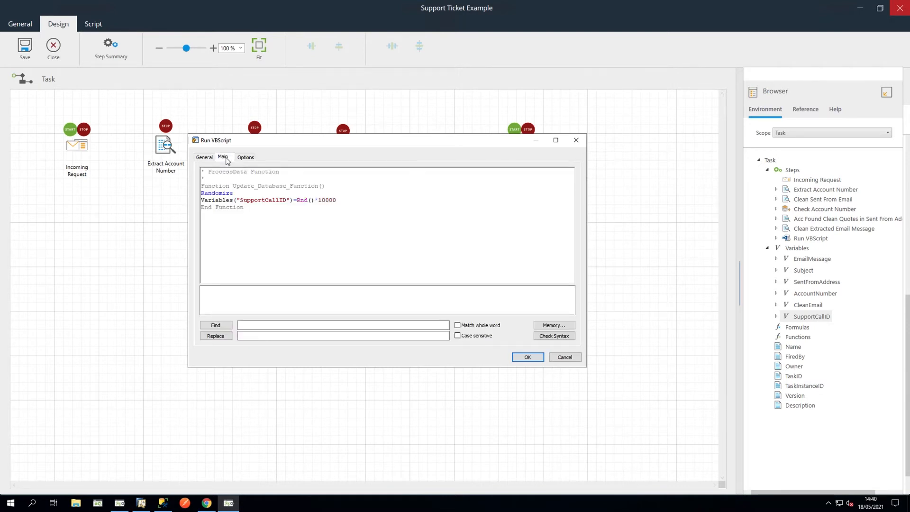
Add an OLEDB memory provider using TrainingDBVideo, targeting the SUPPORT_CALLS table
{"action": "left_click", "coordinate": [541, 325]}
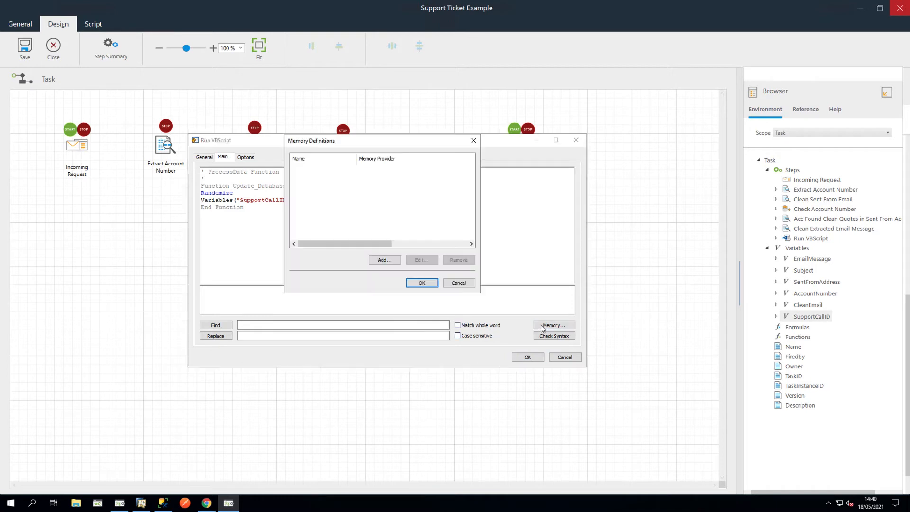
{"action": "left_click", "coordinate": [387, 261]}
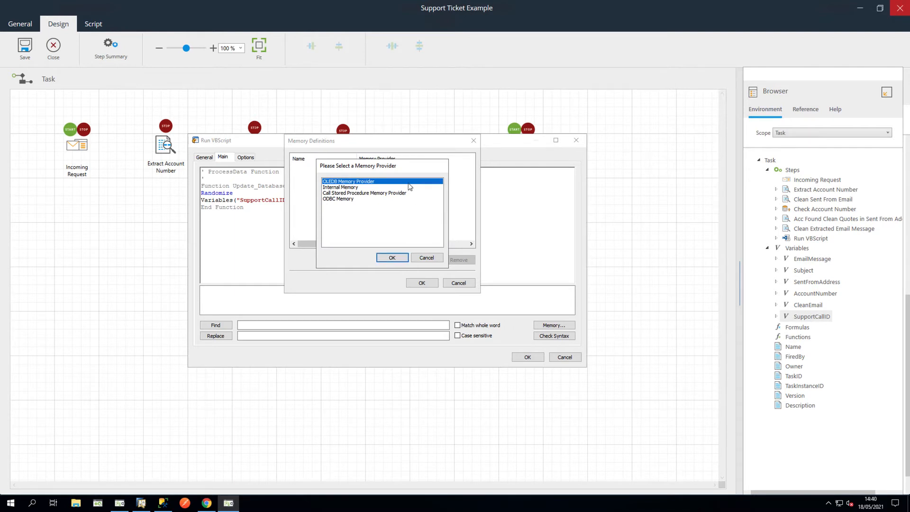
{"action": "left_click", "coordinate": [406, 258]}
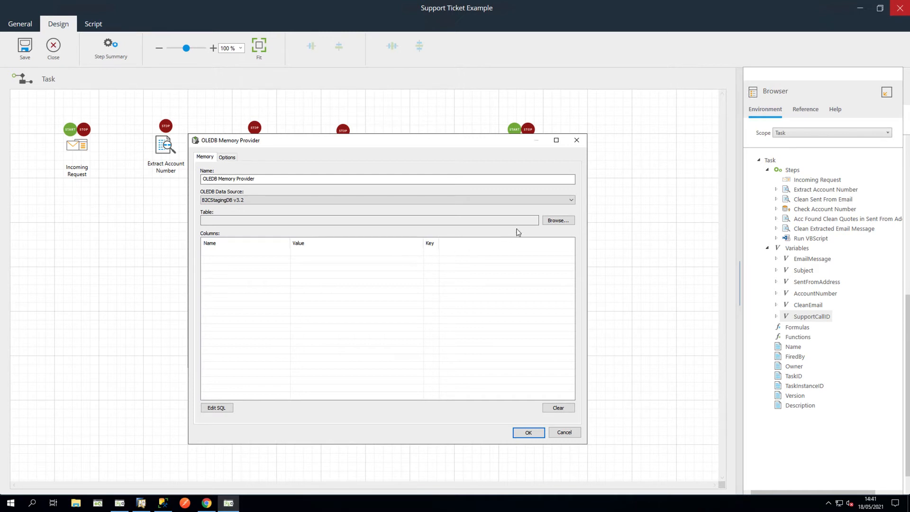
{"action": "left_click", "coordinate": [543, 200]}
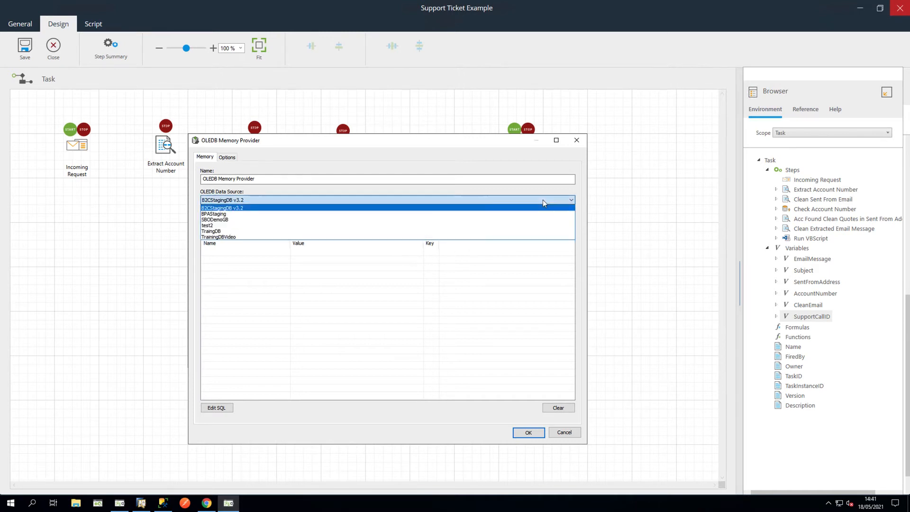
{"action": "left_click", "coordinate": [544, 237]}
{"action": "left_click", "coordinate": [558, 221]}
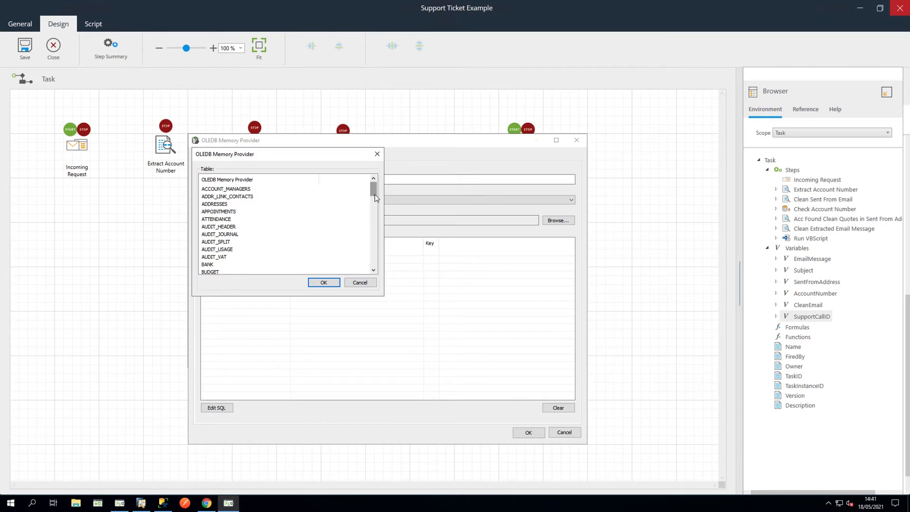
{"action": "left_click_drag", "start_coordinate": [375, 192], "coordinate": [375, 261]}
{"action": "left_click", "coordinate": [231, 215]}
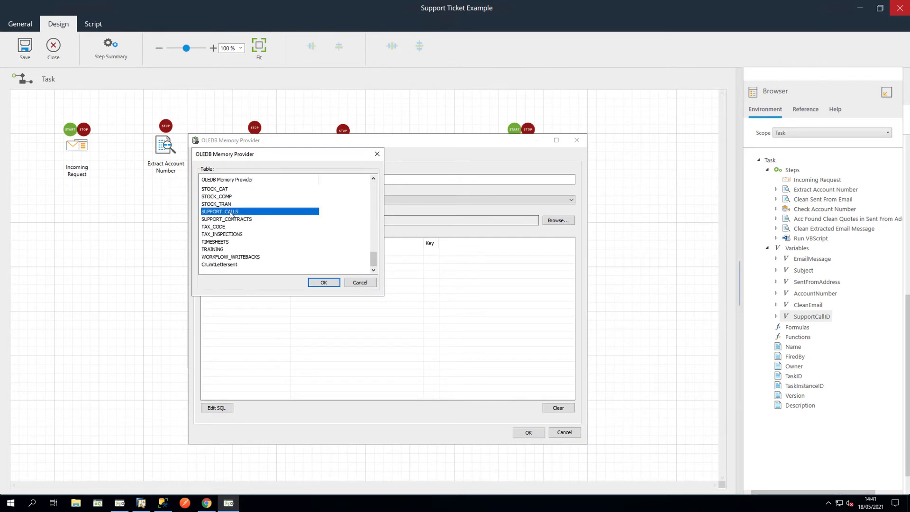
{"action": "left_click", "coordinate": [321, 283]}
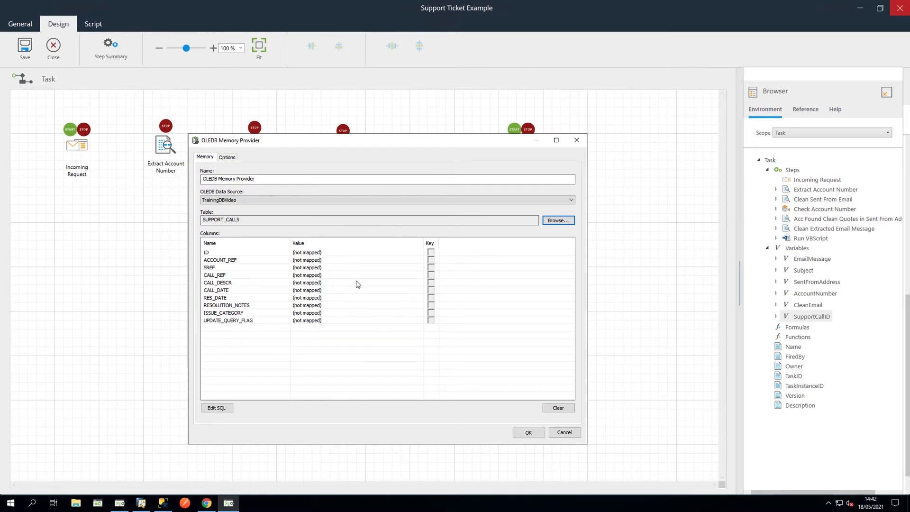
Map SupportCallID to the ID column and append {=now()} to its value
{"action": "left_click", "coordinate": [811, 317]}
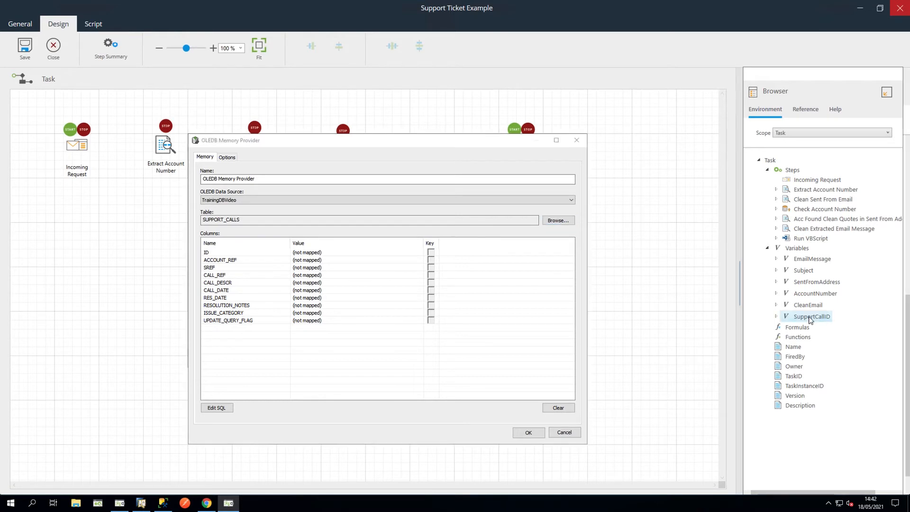
{"action": "left_click_drag", "start_coordinate": [810, 318], "coordinate": [312, 256]}
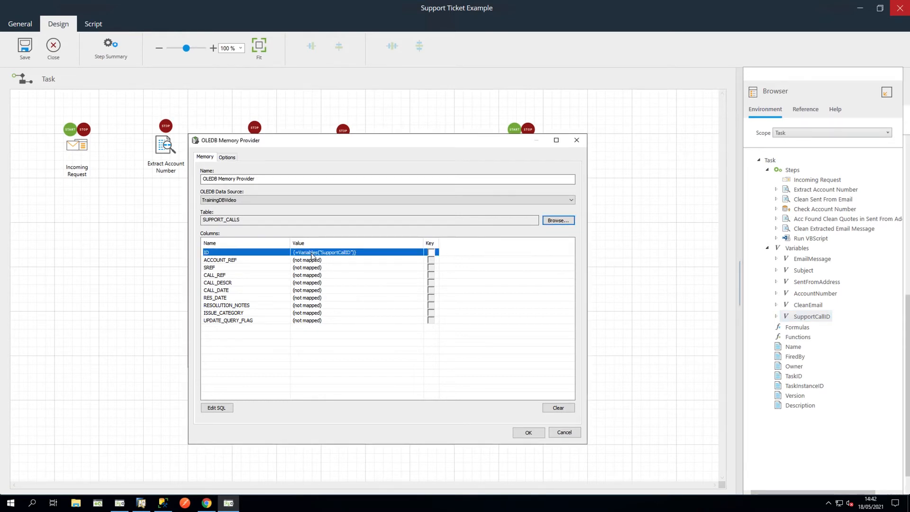
{"action": "left_click", "coordinate": [365, 252]}
{"action": "left_click", "coordinate": [366, 252]}
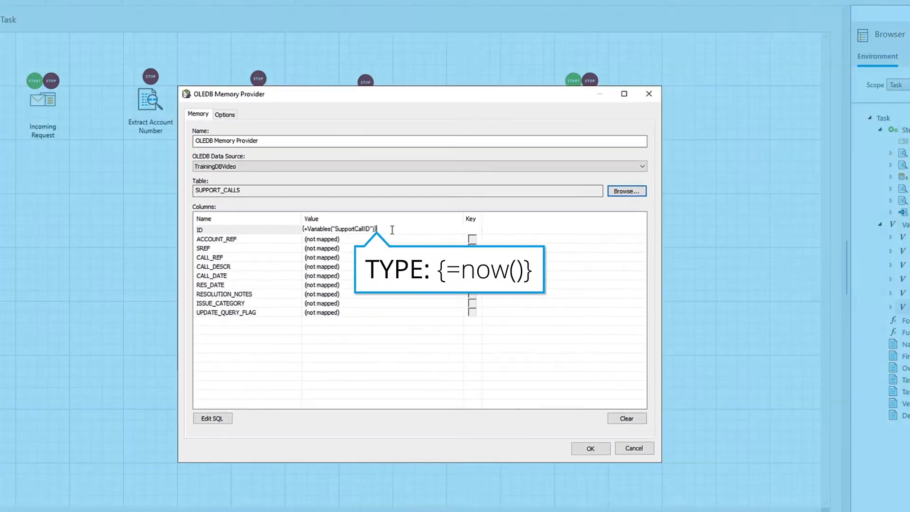
{"action": "type", "text": "{=now("}
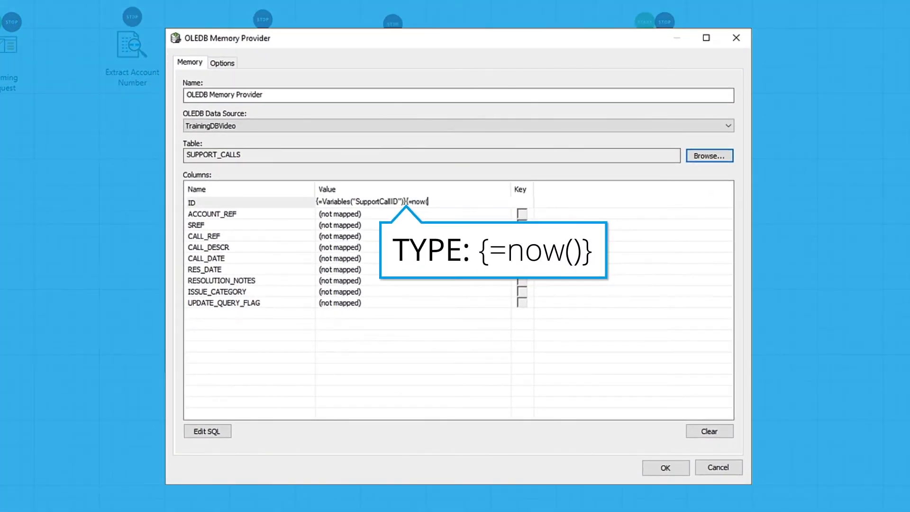
{"action": "type", "text": ")}"}
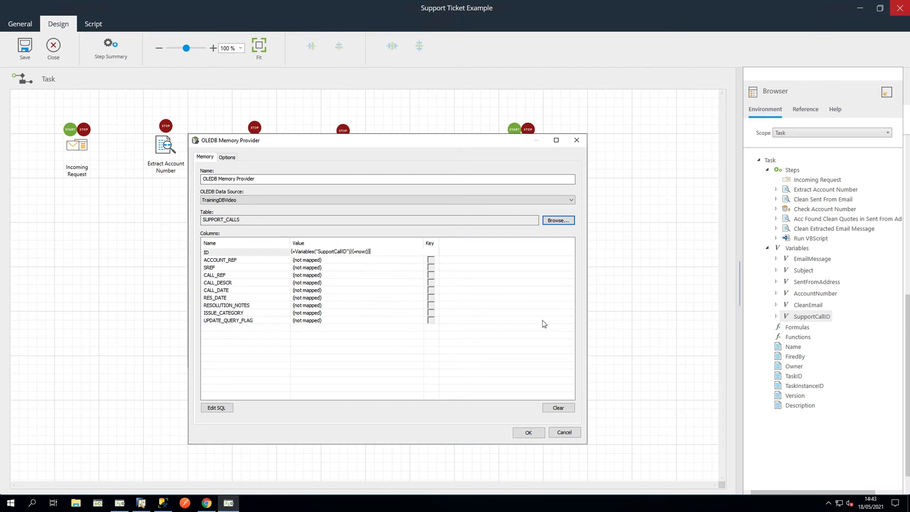
Map AccountNumber to ACCOUNT_REF, EmailMessage to CALL_DESCR, CALL_DATE to {=now()}, and make ID the key
{"action": "left_click", "coordinate": [816, 295]}
{"action": "left_click_drag", "start_coordinate": [816, 296], "coordinate": [323, 264]}
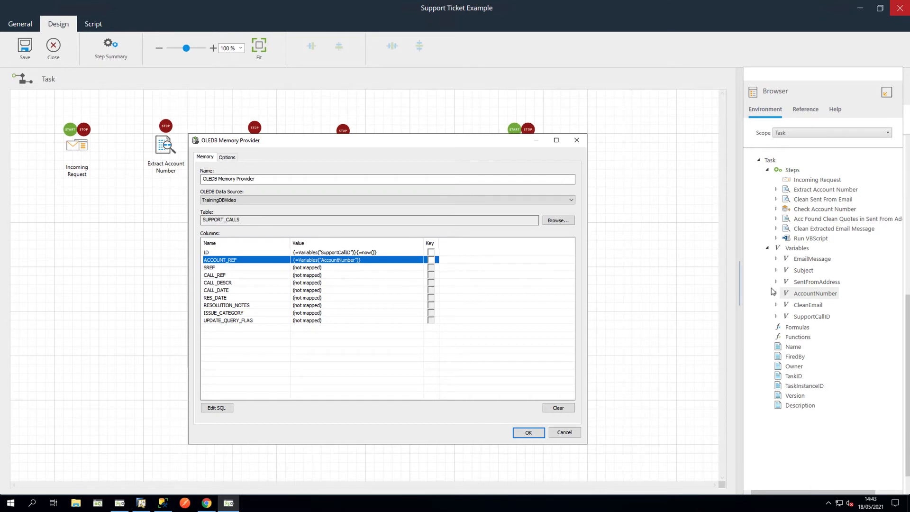
{"action": "left_click", "coordinate": [802, 260]}
{"action": "left_click_drag", "start_coordinate": [801, 263], "coordinate": [310, 288]}
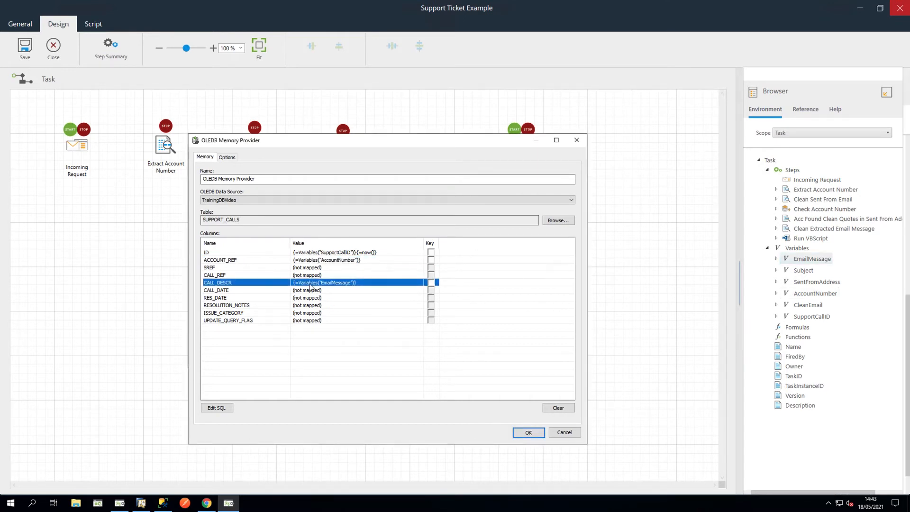
{"action": "left_click", "coordinate": [325, 290]}
{"action": "type", "text": "{=now("}
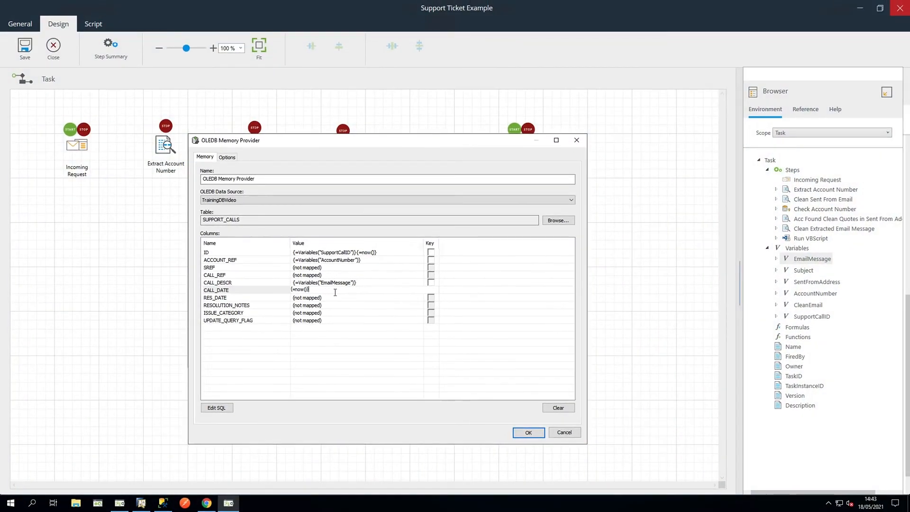
{"action": "left_click", "coordinate": [432, 253]}
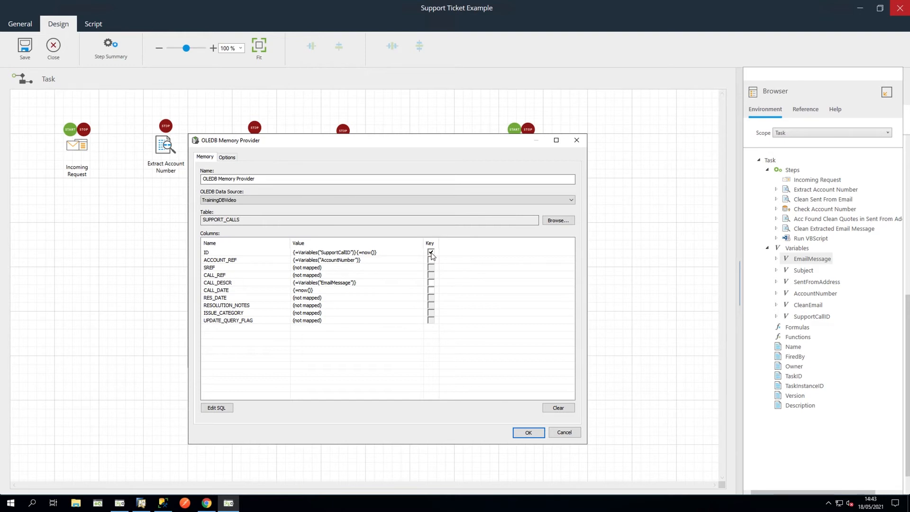
{"action": "left_click", "coordinate": [528, 432]}
Confirm the memory definitions and save the Update Database VBScript step
{"action": "left_click", "coordinate": [422, 283]}
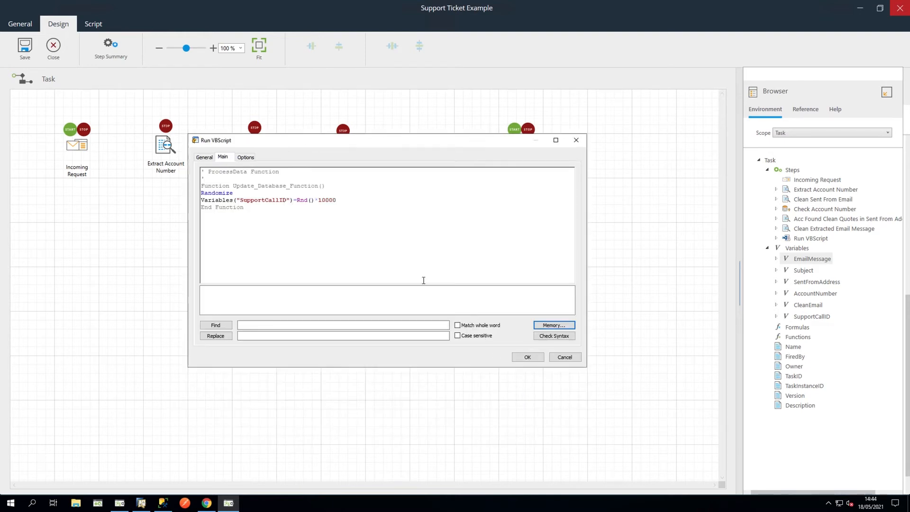
{"action": "left_click", "coordinate": [527, 356]}
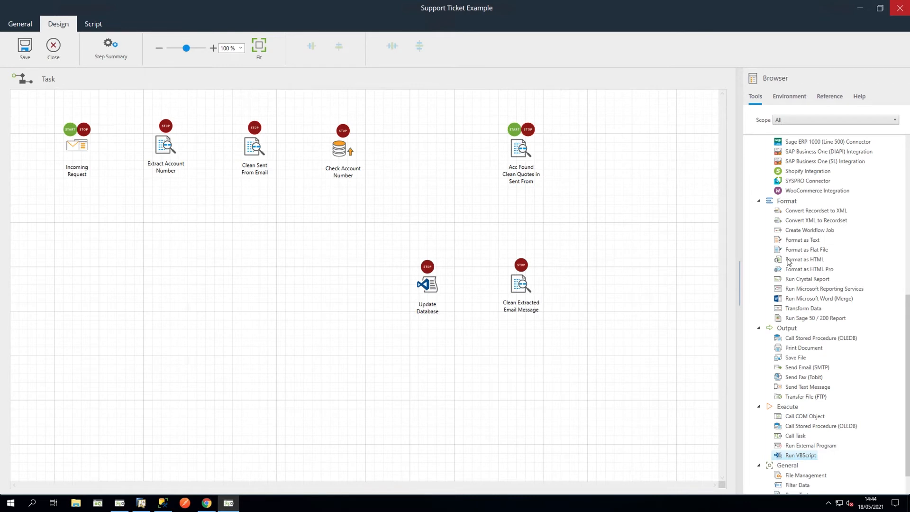
Add a Format as HTML step named 'Thank You Response' and show its formatting settings
{"action": "left_click_drag", "start_coordinate": [788, 262], "coordinate": [342, 288]}
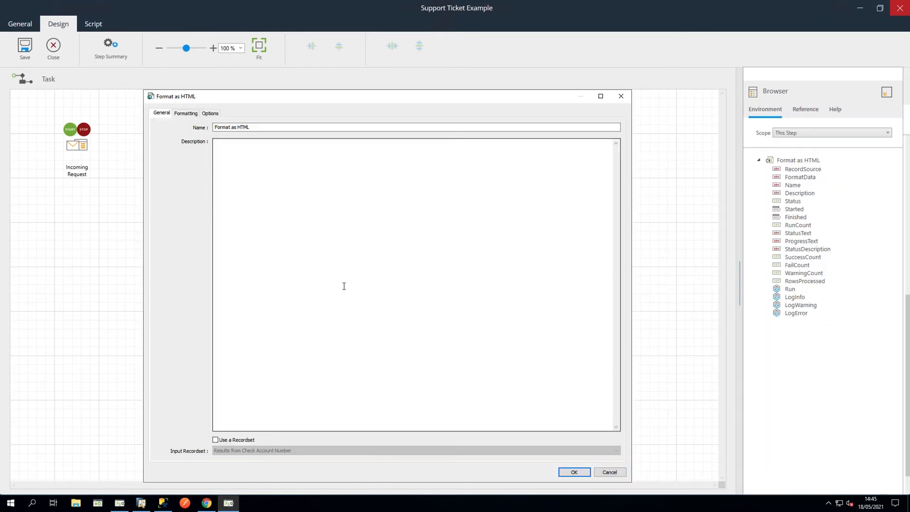
{"action": "left_click_drag", "start_coordinate": [285, 127], "coordinate": [194, 130]}
{"action": "type", "text": "Thank You Response"}
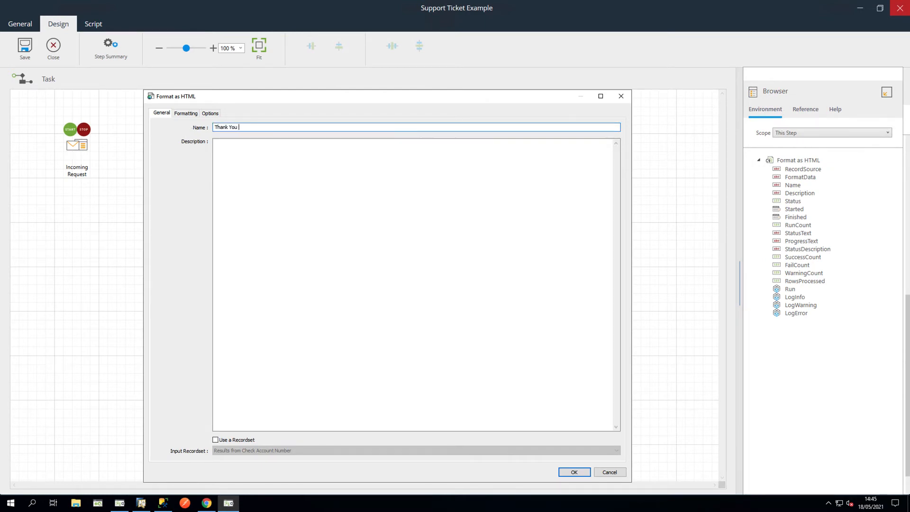
{"action": "left_click", "coordinate": [190, 115]}
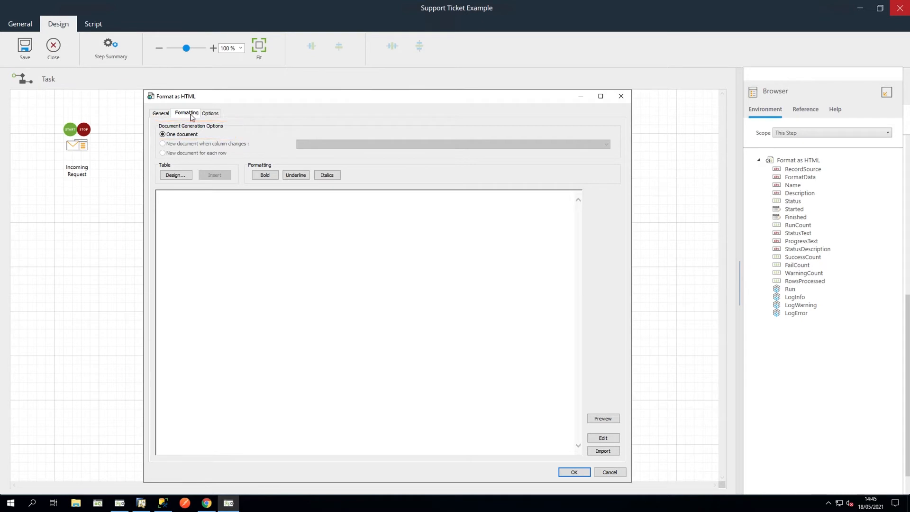
Import the Thanks-response-V1.html template, replacing the existing document
{"action": "left_click", "coordinate": [603, 451]}
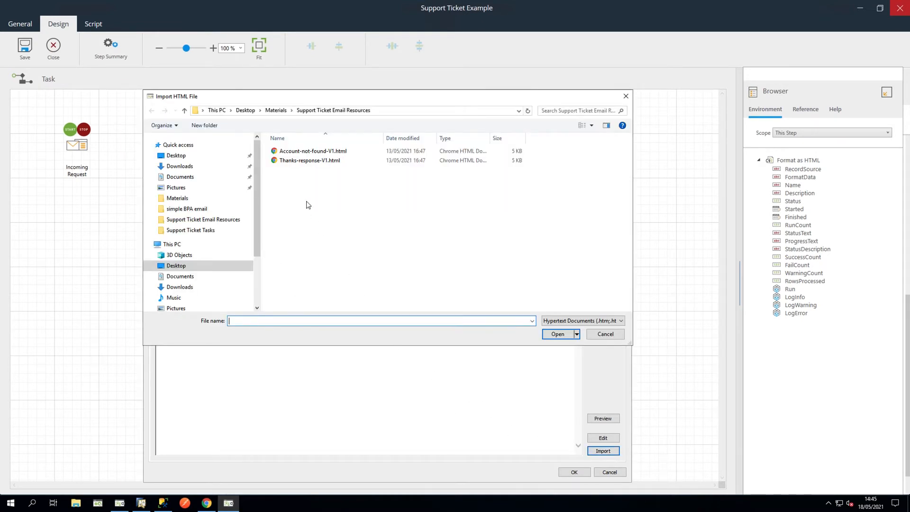
{"action": "left_click", "coordinate": [302, 163]}
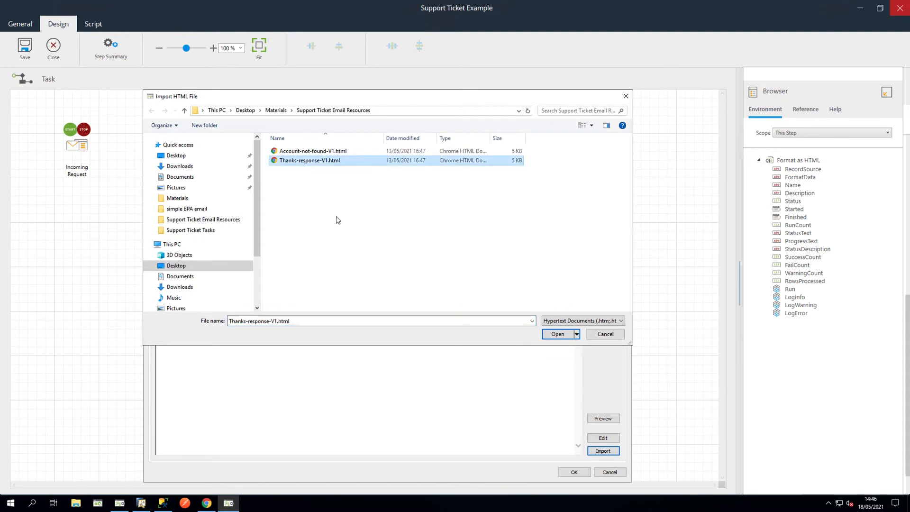
{"action": "left_click", "coordinate": [555, 334]}
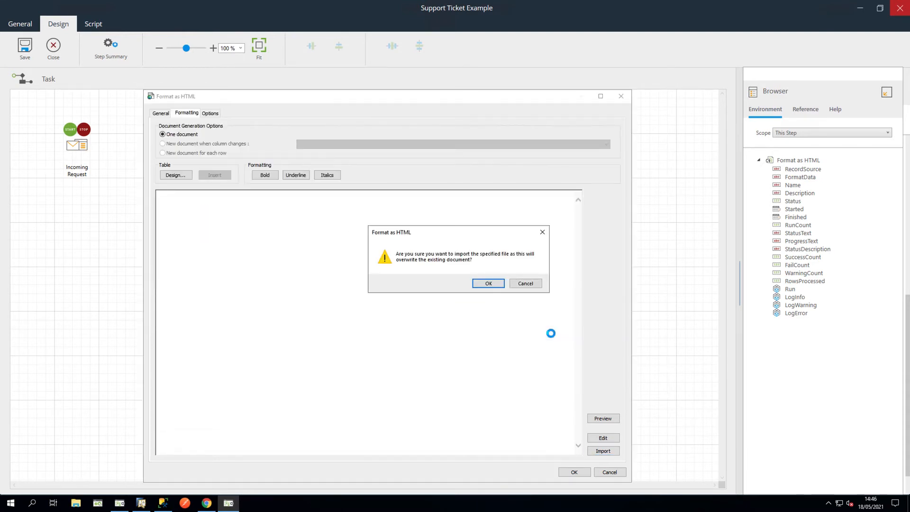
{"action": "left_click", "coordinate": [486, 285]}
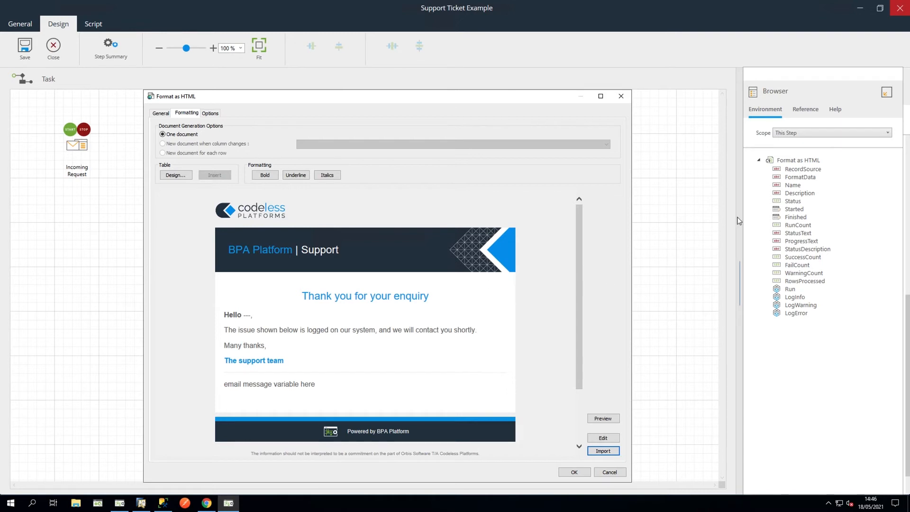
Insert SentFromAddress after 'Hello' and EmailMessage on the placeholder line, then save the step
{"action": "left_click", "coordinate": [797, 137]}
{"action": "left_click", "coordinate": [797, 145]}
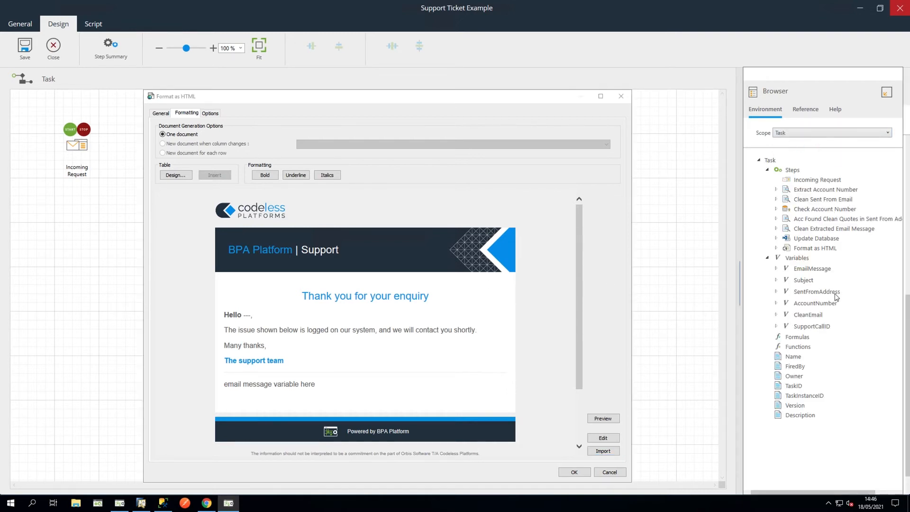
{"action": "left_click_drag", "start_coordinate": [836, 296], "coordinate": [252, 316]}
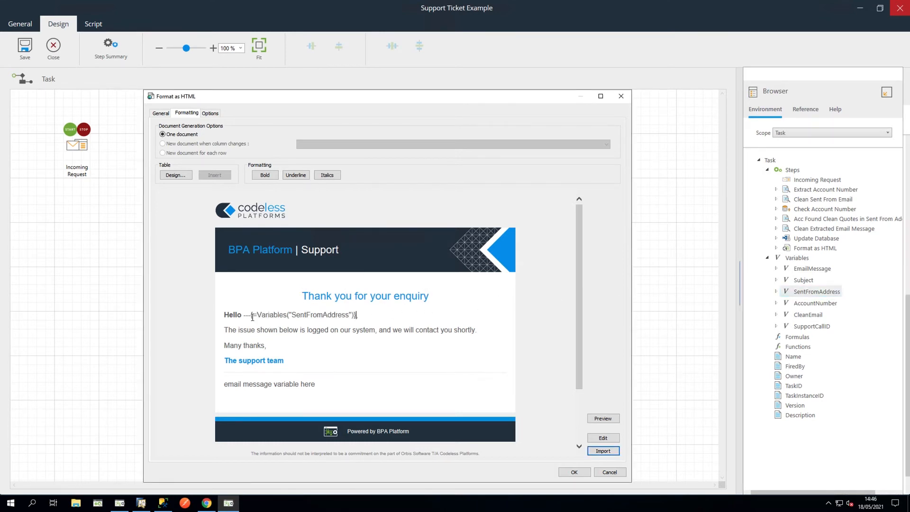
{"action": "key", "text": "BackSpace"}
{"action": "key", "text": "BackSpace"}
{"action": "key", "text": "BackSpace"}
{"action": "left_click", "coordinate": [808, 268]}
{"action": "left_click_drag", "start_coordinate": [811, 270], "coordinate": [324, 386]}
{"action": "left_click", "coordinate": [318, 385]}
{"action": "key", "text": "BackSpace"}
{"action": "key", "text": "BackSpace"}
{"action": "key", "text": "BackSpace"}
{"action": "key", "text": "BackSpace"}
{"action": "key", "text": "BackSpace"}
{"action": "key", "text": "BackSpace"}
{"action": "key", "text": "BackSpace"}
{"action": "key", "text": "BackSpace"}
{"action": "key", "text": "BackSpace"}
{"action": "key", "text": "BackSpace"}
{"action": "key", "text": "BackSpace"}
{"action": "key", "text": "BackSpace"}
{"action": "key", "text": "BackSpace"}
{"action": "key", "text": "BackSpace"}
{"action": "key", "text": "BackSpace"}
{"action": "key", "text": "BackSpace"}
{"action": "key", "text": "BackSpace"}
{"action": "key", "text": "BackSpace"}
{"action": "key", "text": "BackSpace"}
{"action": "key", "text": "BackSpace"}
{"action": "key", "text": "BackSpace"}
{"action": "key", "text": "BackSpace"}
{"action": "key", "text": "BackSpace"}
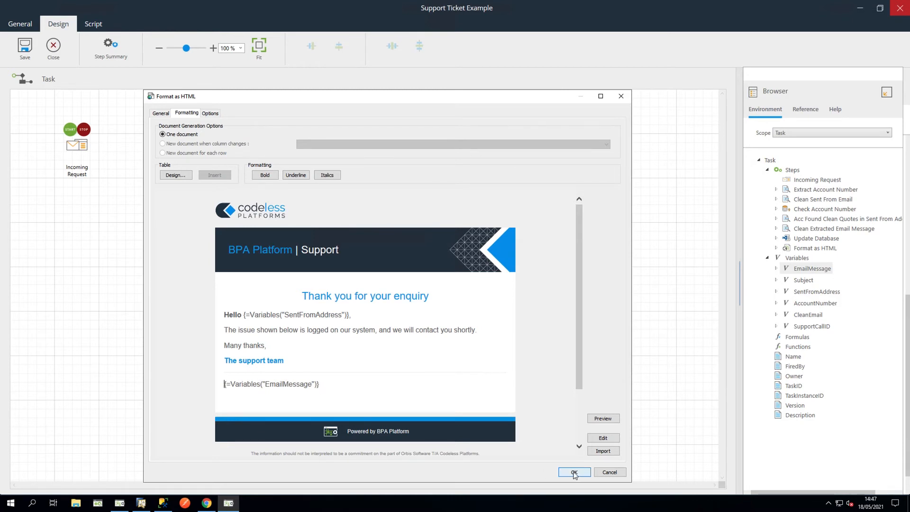
{"action": "left_click", "coordinate": [574, 473]}
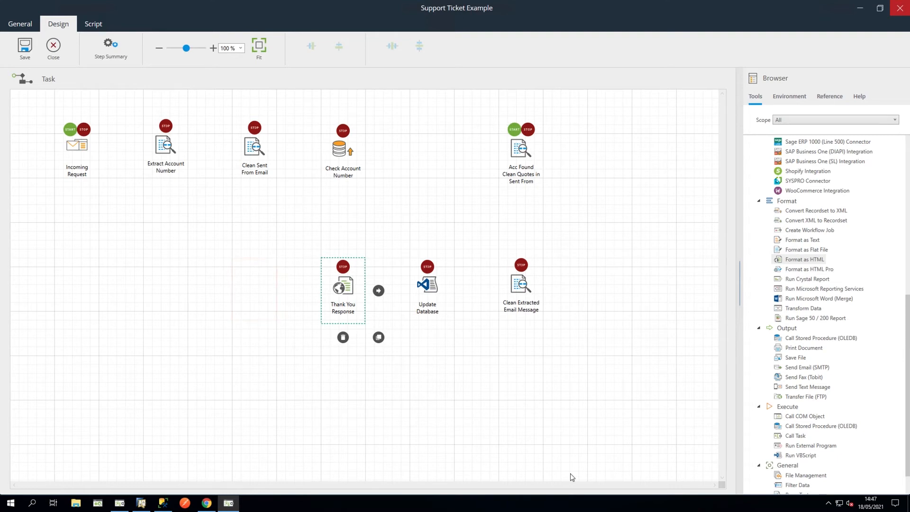
Add a Send Email (SMTP) step named 'Send Thank You Response'
{"action": "left_click", "coordinate": [794, 370]}
{"action": "left_click_drag", "start_coordinate": [795, 369], "coordinate": [258, 292]}
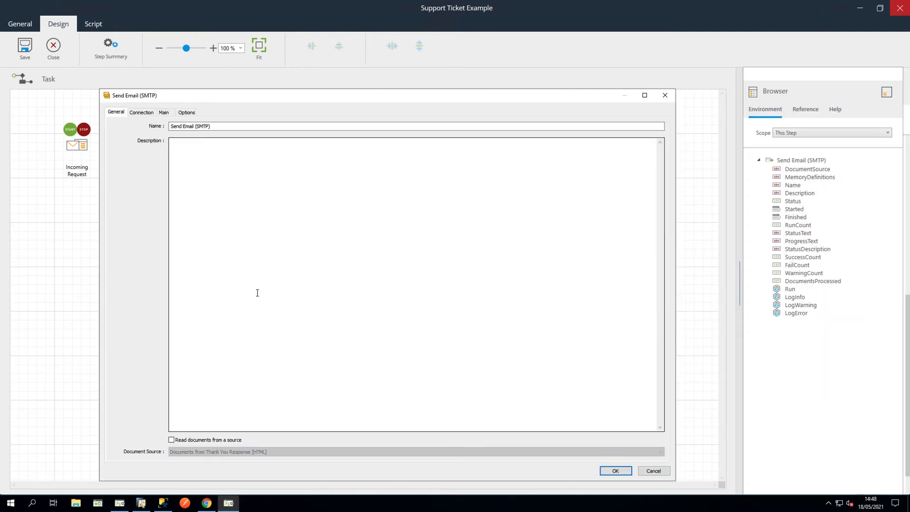
{"action": "left_click_drag", "start_coordinate": [217, 126], "coordinate": [140, 132]}
{"action": "type", "text": "Send Thank You Response"}
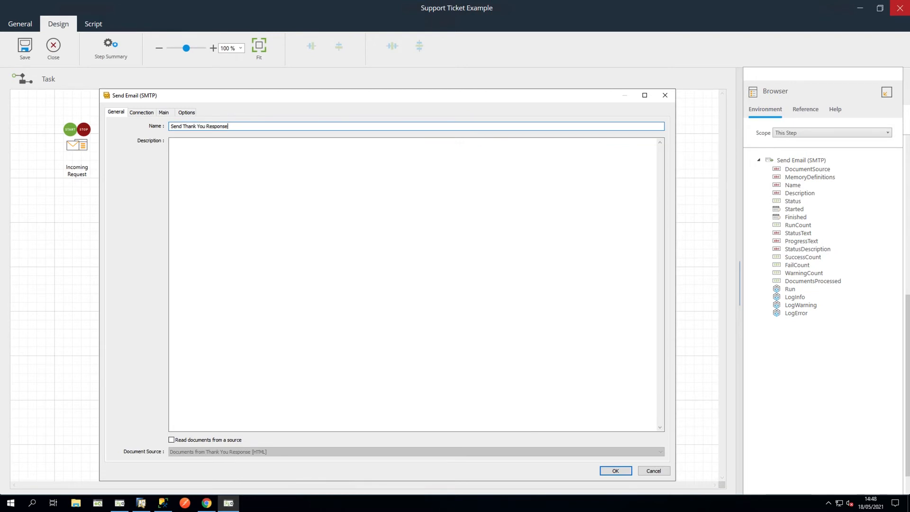
Have the email read documents from Thank You Response and use the SMTP connection
{"action": "left_click", "coordinate": [171, 440]}
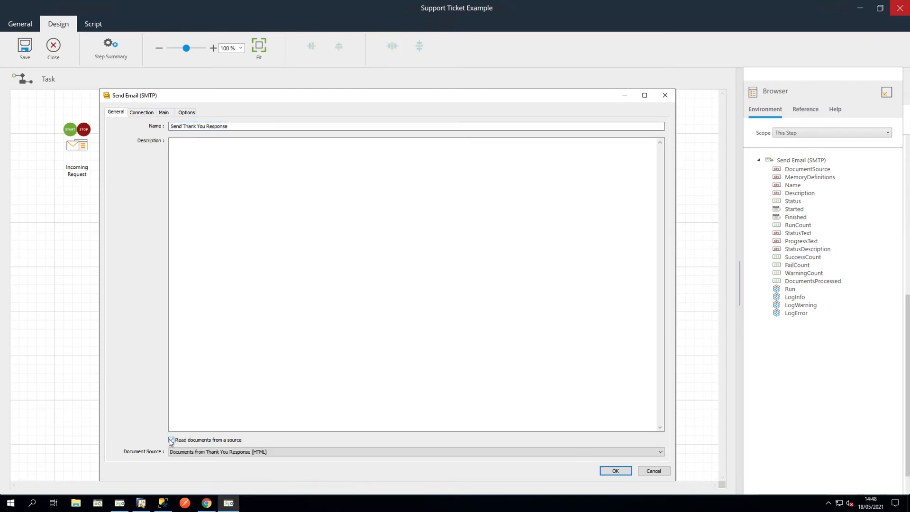
{"action": "left_click", "coordinate": [286, 451]}
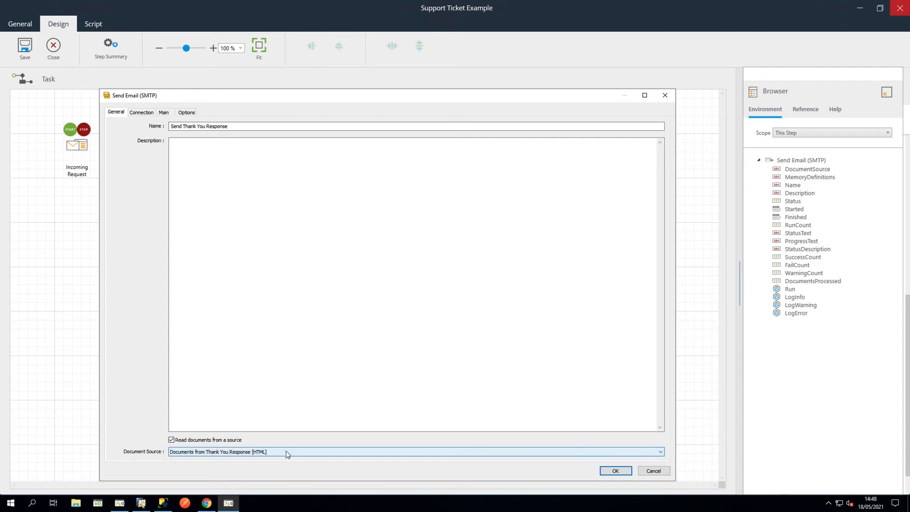
{"action": "left_click", "coordinate": [286, 451]}
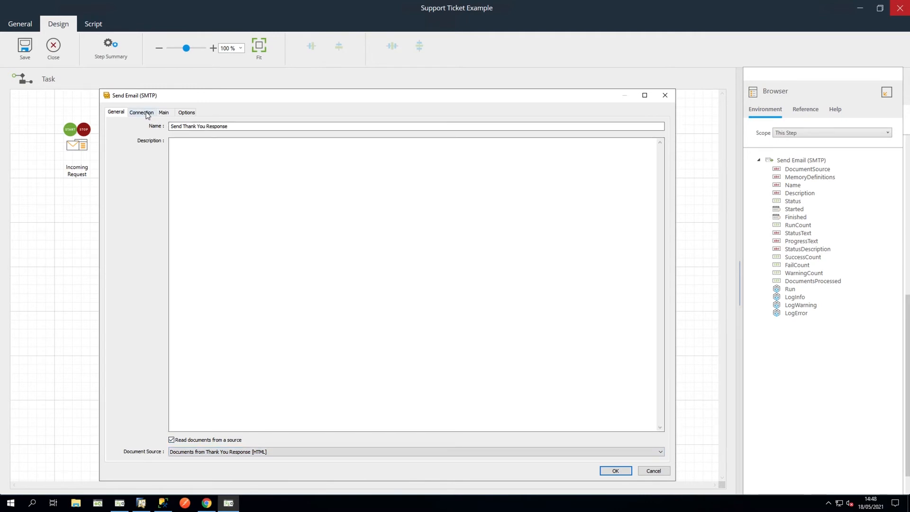
{"action": "left_click", "coordinate": [144, 113]}
{"action": "left_click", "coordinate": [280, 153]}
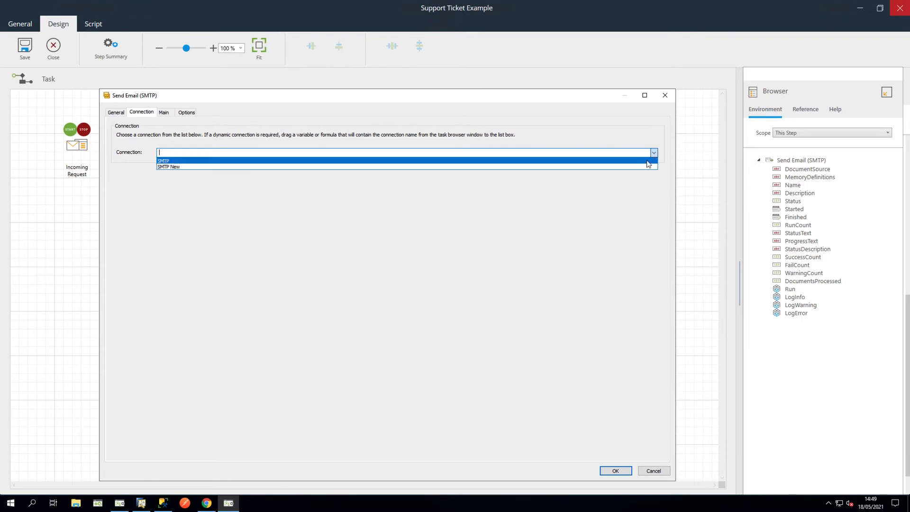
{"action": "left_click", "coordinate": [648, 161]}
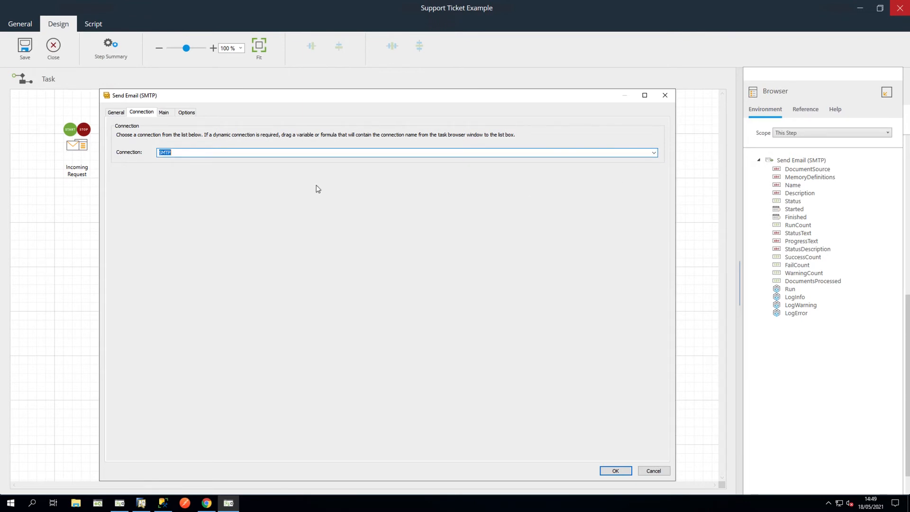
{"action": "left_click", "coordinate": [165, 114]}
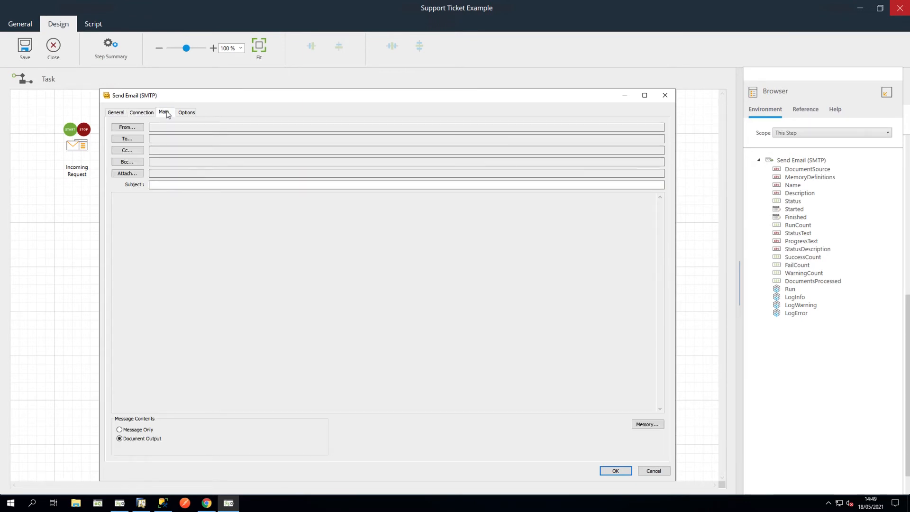
Set the sender to a one-off no-reply address as both display name and address
{"action": "left_click", "coordinate": [131, 127]}
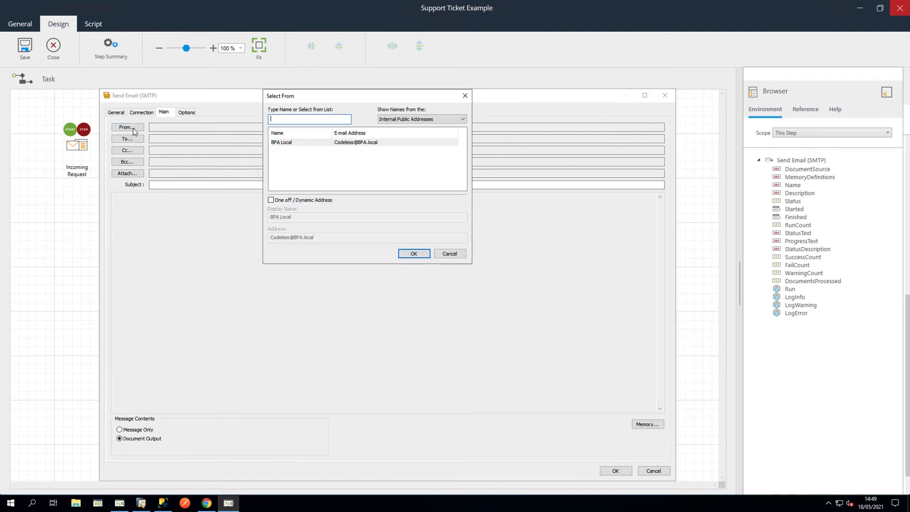
{"action": "left_click", "coordinate": [271, 200]}
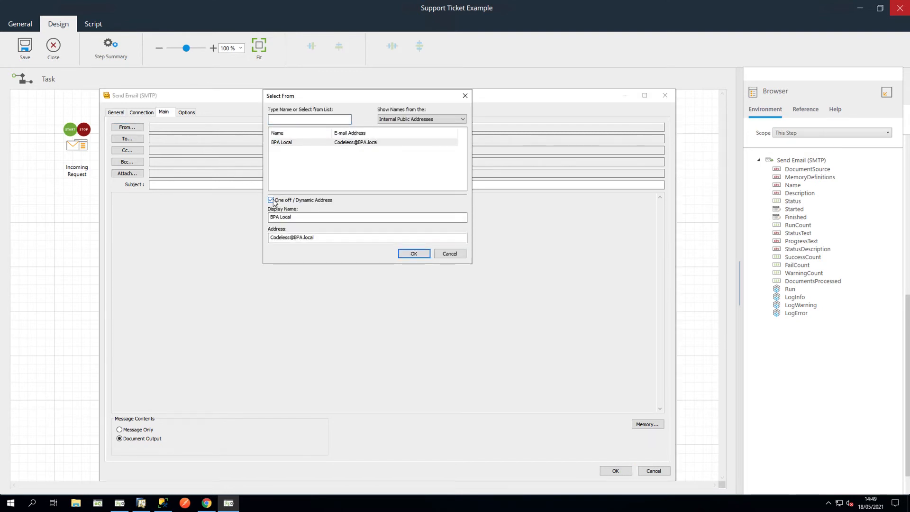
{"action": "left_click_drag", "start_coordinate": [305, 218], "coordinate": [269, 218]}
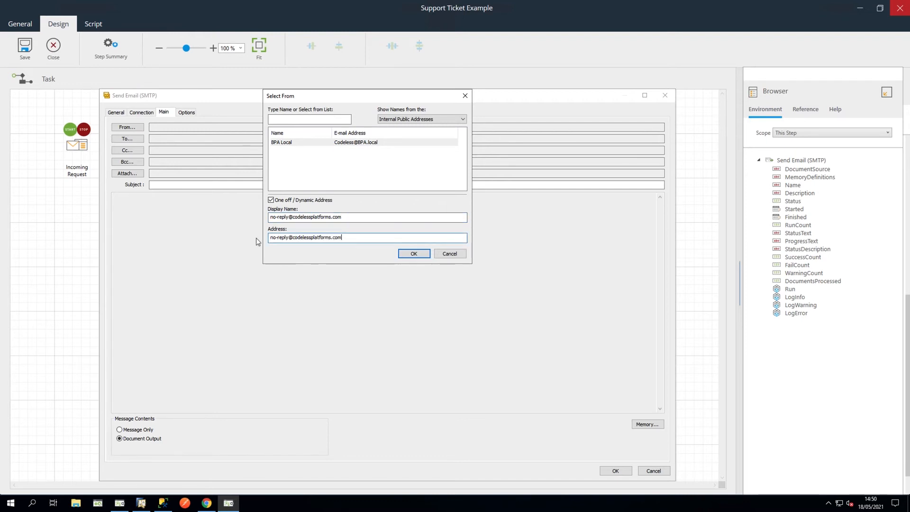
{"action": "left_click", "coordinate": [413, 255]}
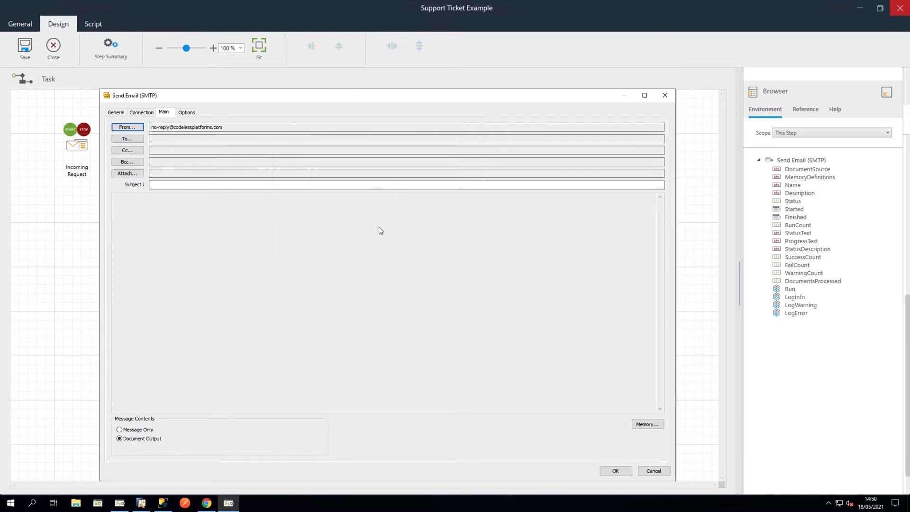
{"action": "left_click", "coordinate": [139, 141]}
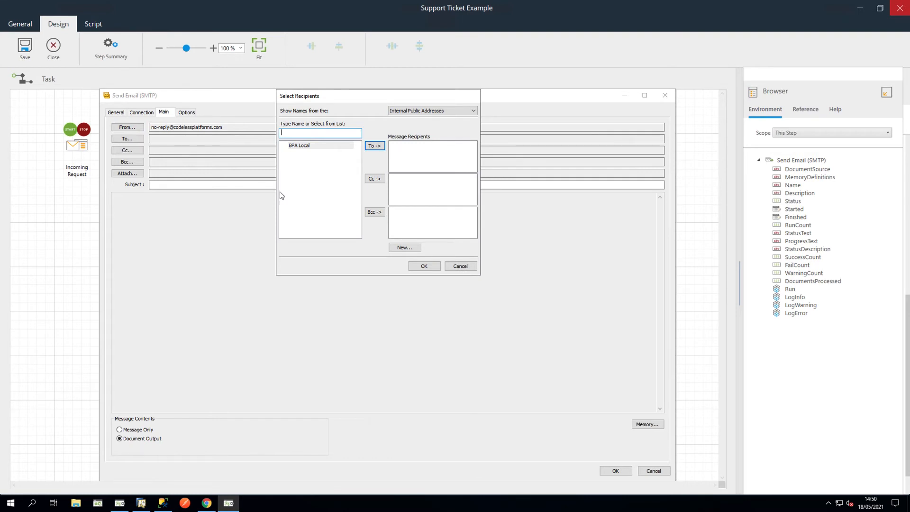
Make the task's CleanEmail variable the email's To recipient
{"action": "left_click", "coordinate": [787, 135]}
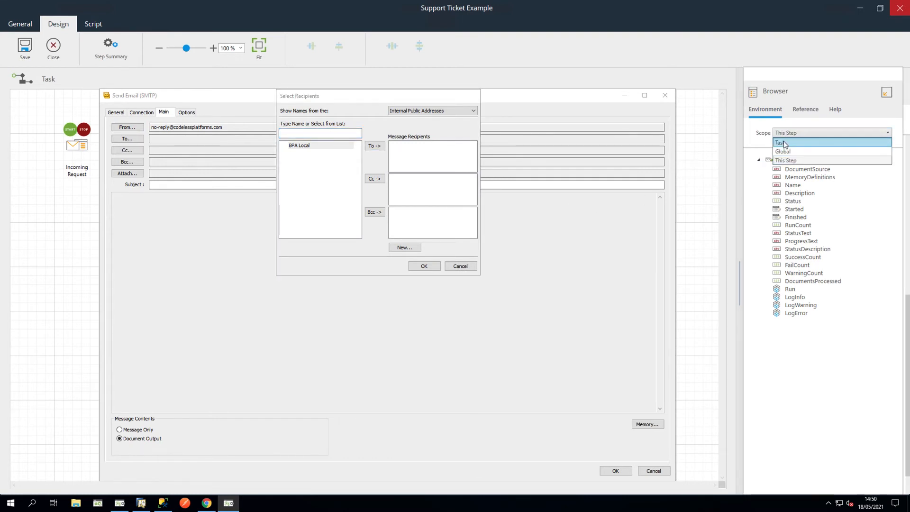
{"action": "left_click", "coordinate": [786, 143]}
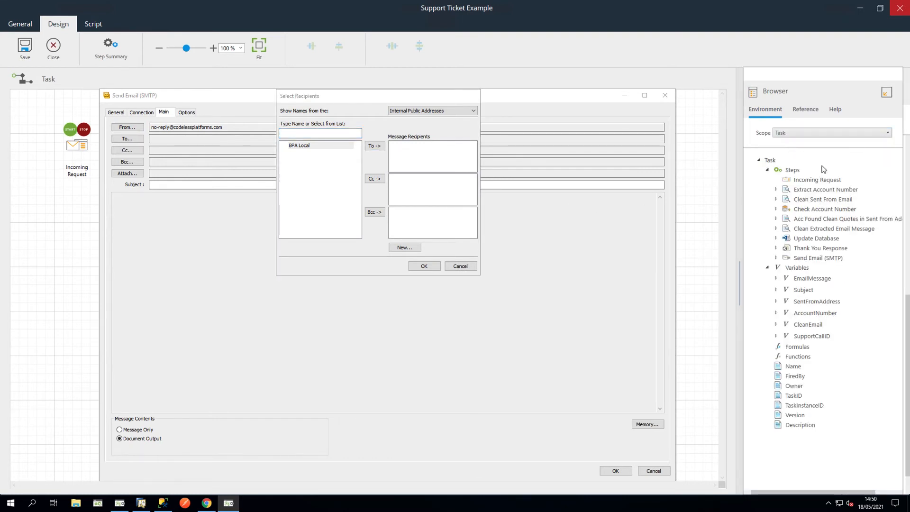
{"action": "left_click_drag", "start_coordinate": [818, 328], "coordinate": [414, 157]}
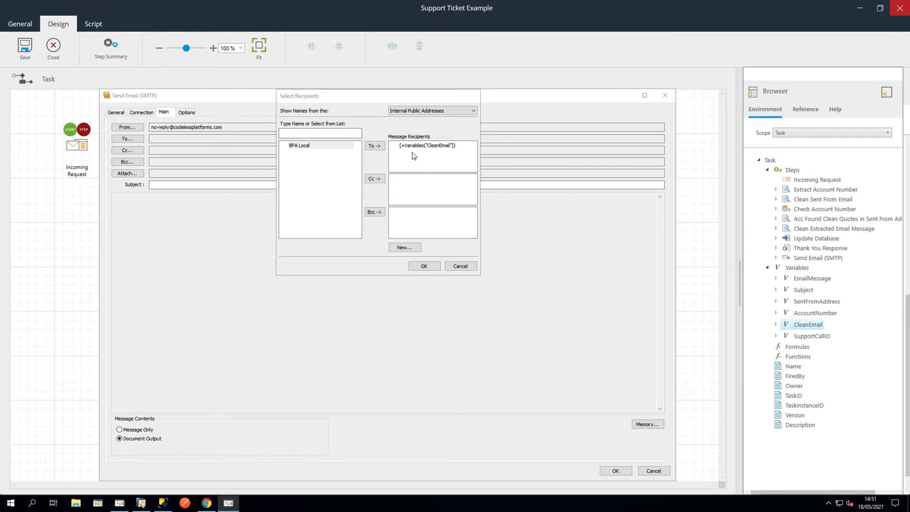
{"action": "left_click", "coordinate": [421, 266]}
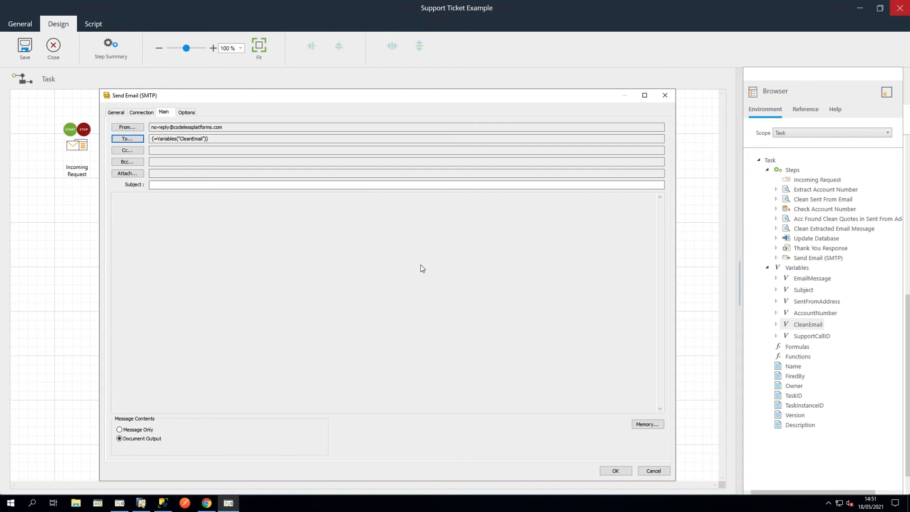
Set the subject to 'Support Issue From Account' followed by AccountNumber, and save the step
{"action": "left_click", "coordinate": [313, 184]}
{"action": "type", "text": "Support Is"}
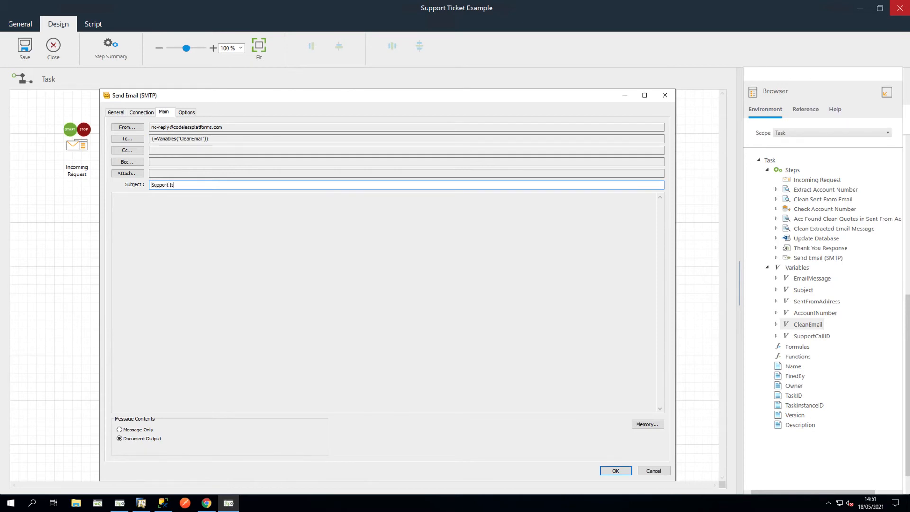
{"action": "type", "text": "sue From Account"}
{"action": "left_click", "coordinate": [825, 314]}
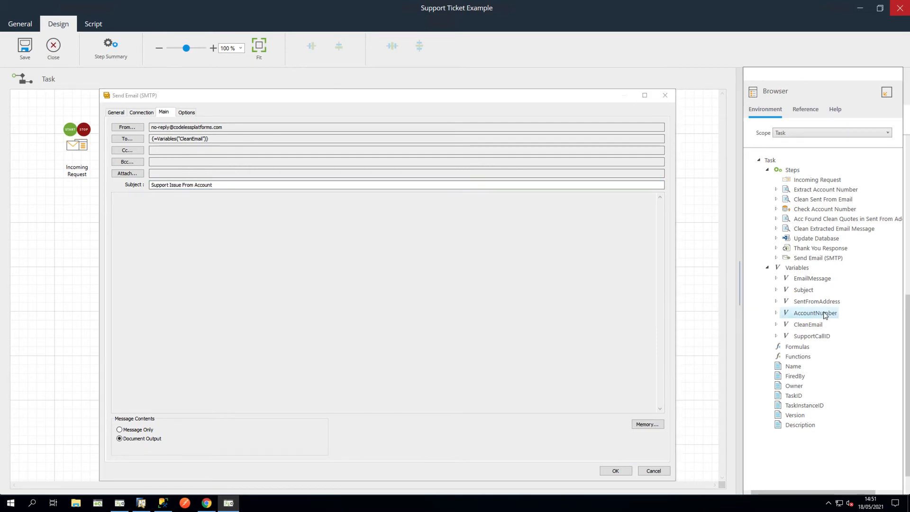
{"action": "left_click_drag", "start_coordinate": [826, 315], "coordinate": [237, 187]}
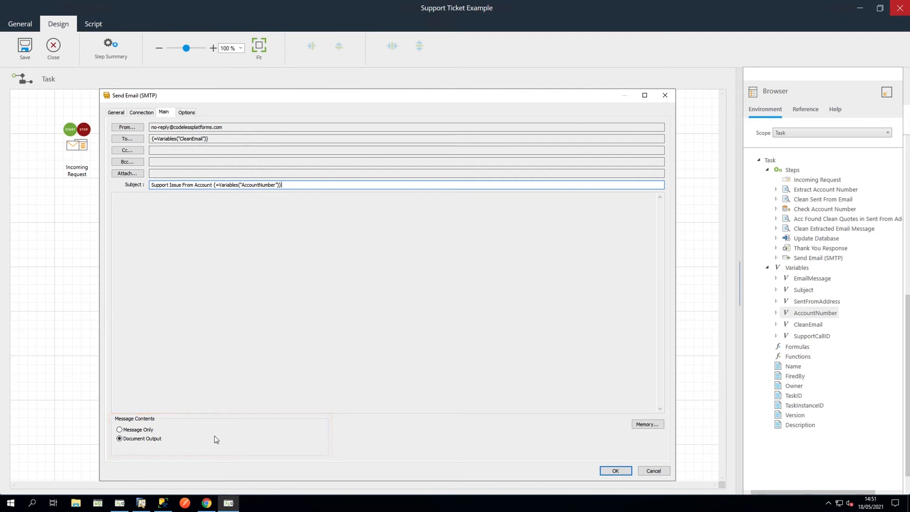
{"action": "left_click", "coordinate": [616, 471]}
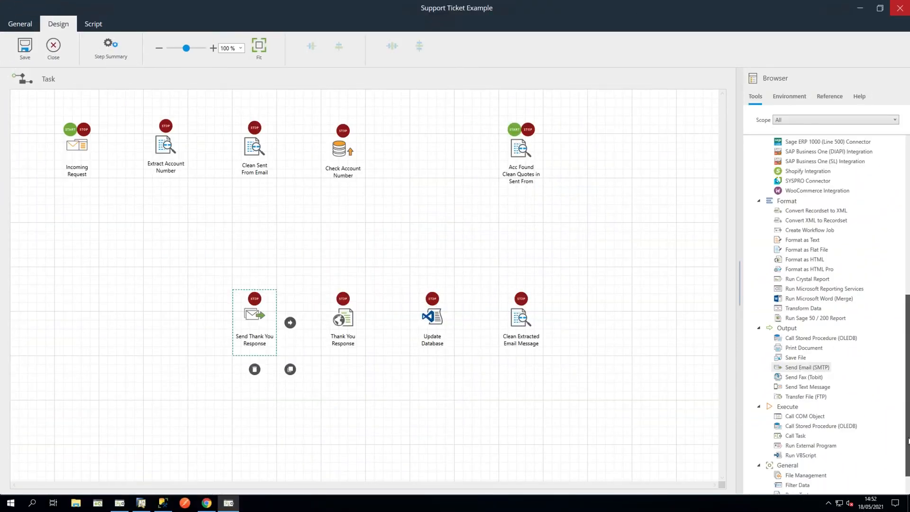
{"action": "scroll", "coordinate": [908, 439], "scroll_direction": "down", "scroll_amount": 2}
Add a Parse Text step named 'Clean Sent From Address to NO Ref Step'
{"action": "left_click", "coordinate": [796, 475]}
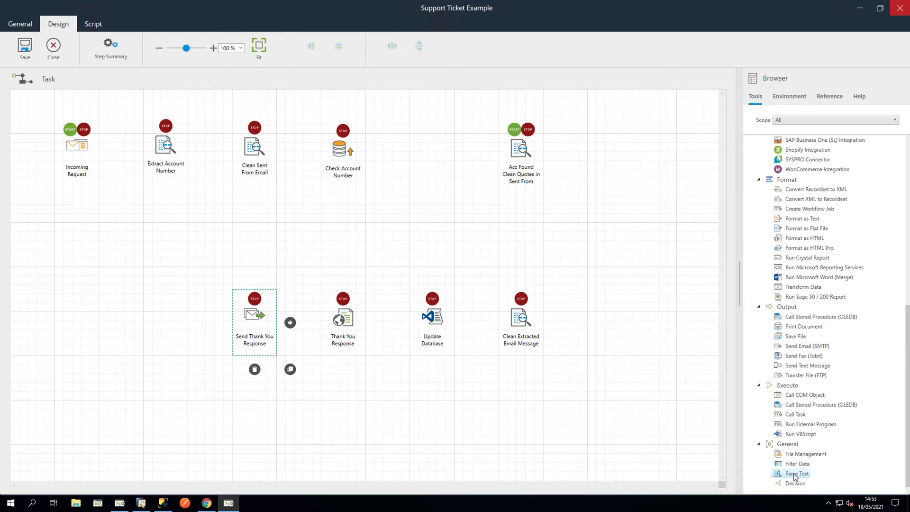
{"action": "left_click_drag", "start_coordinate": [796, 476], "coordinate": [432, 241]}
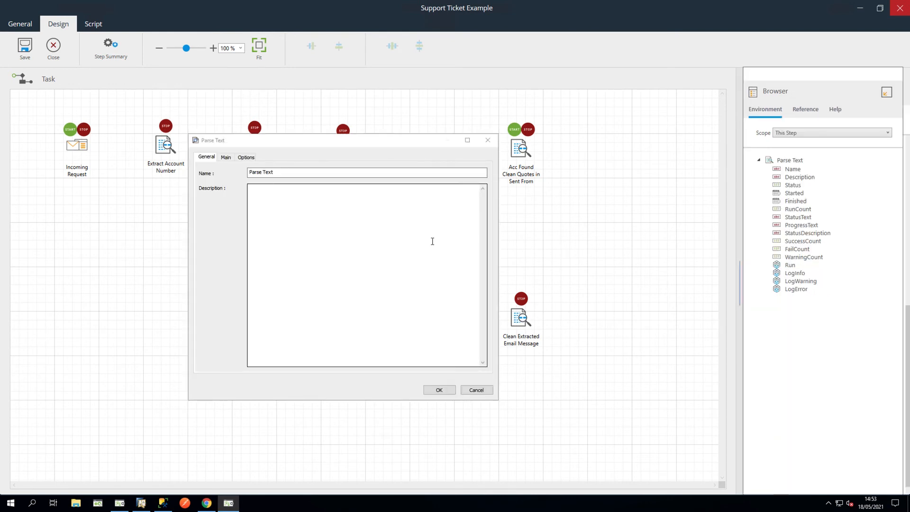
{"action": "left_click", "coordinate": [330, 170]}
{"action": "left_click_drag", "start_coordinate": [376, 171], "coordinate": [233, 173]}
{"action": "type", "text": "Clean Sent From A"}
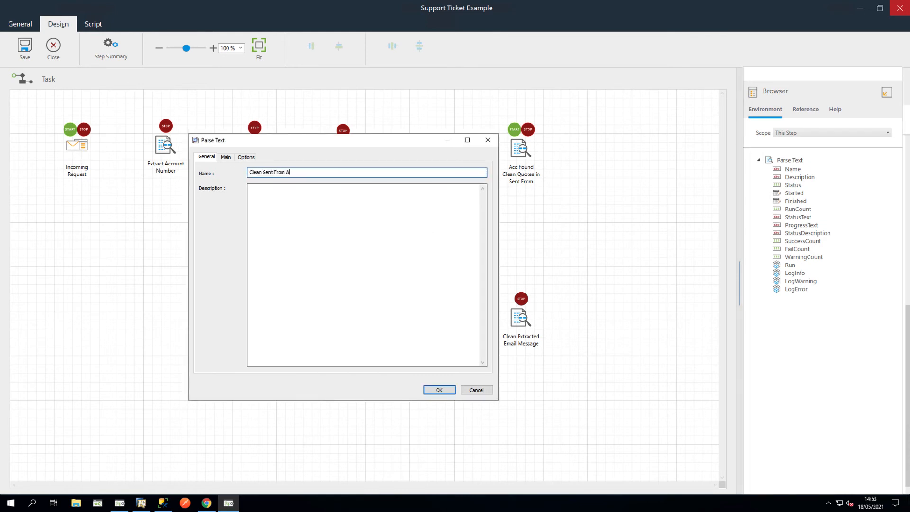
{"action": "type", "text": "ddress to NO Ref Step"}
Use the task's SentFromAddress variable as the text to parse
{"action": "left_click", "coordinate": [229, 160]}
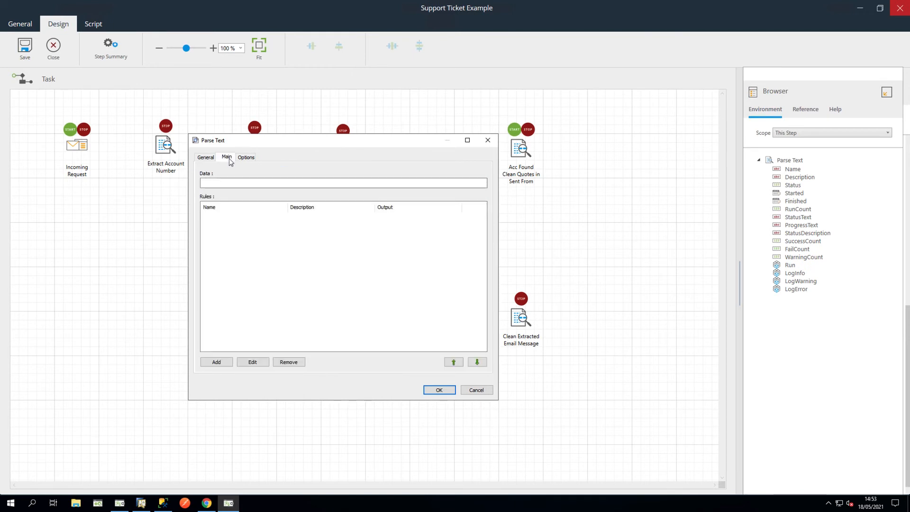
{"action": "left_click", "coordinate": [781, 134]}
{"action": "left_click", "coordinate": [783, 144]}
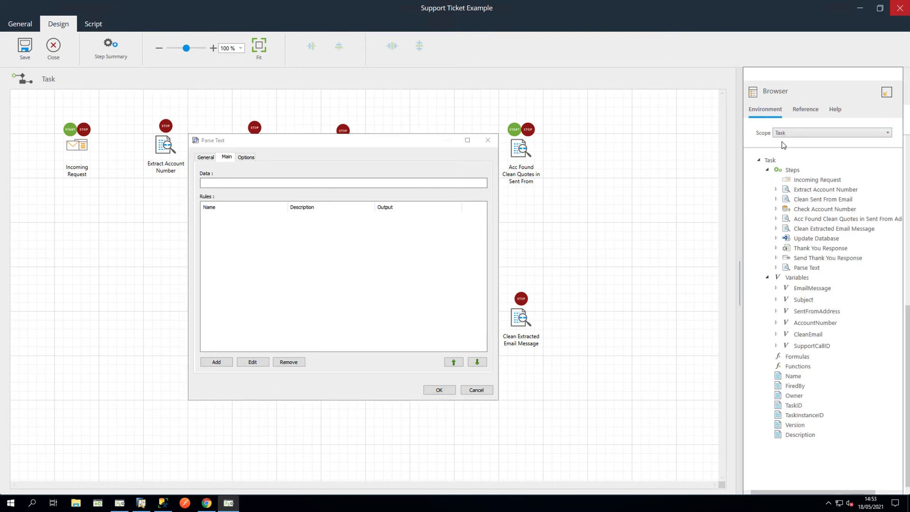
{"action": "left_click", "coordinate": [827, 314]}
{"action": "left_click_drag", "start_coordinate": [828, 314], "coordinate": [412, 183]}
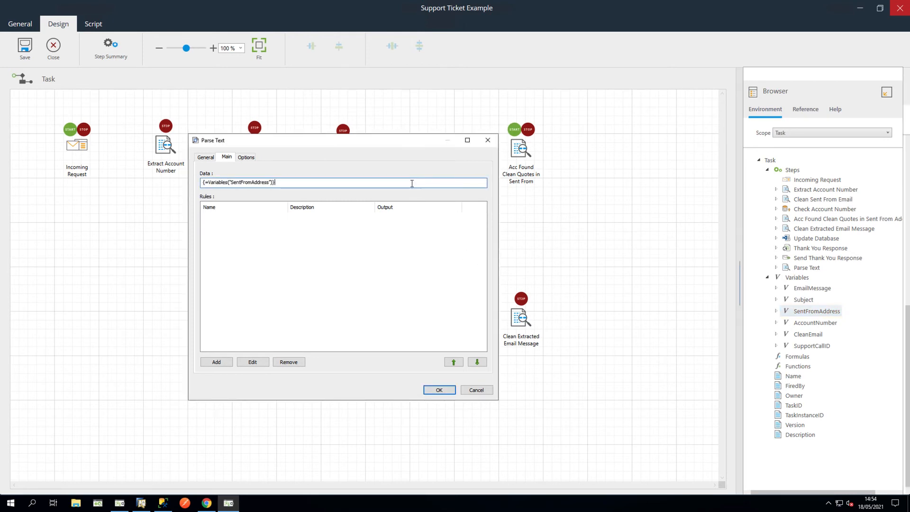
Add an Extract between quotes rule outputting to SentFromAddress, trimming spaces and line breaks, and save
{"action": "left_click", "coordinate": [217, 363]}
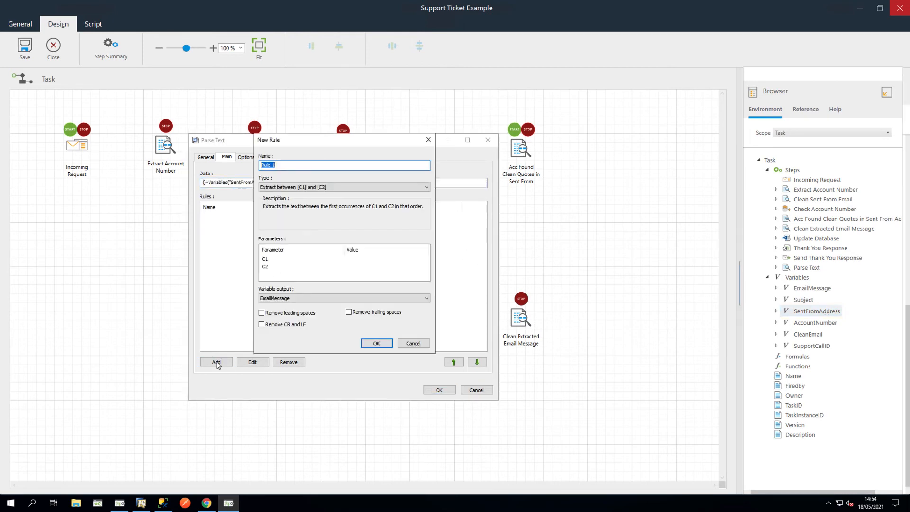
{"action": "left_click", "coordinate": [426, 189]}
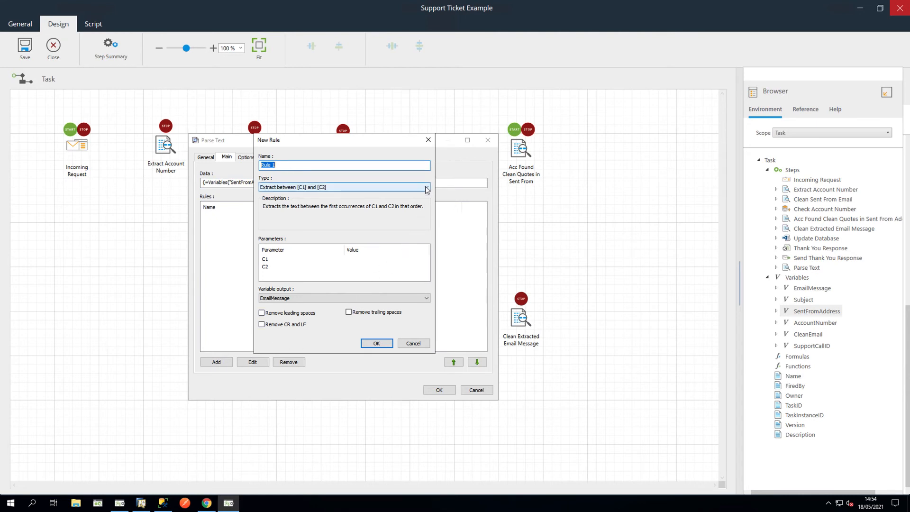
{"action": "left_click", "coordinate": [426, 188]}
{"action": "left_click", "coordinate": [361, 261]}
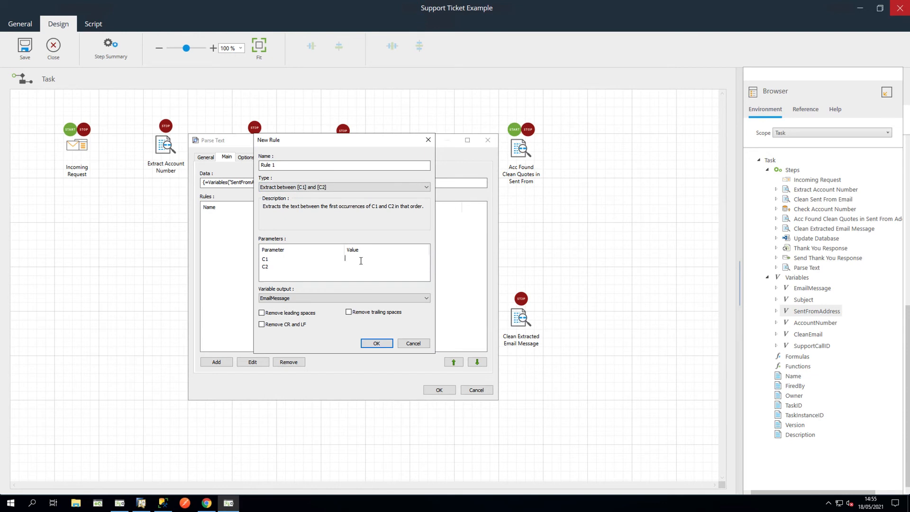
{"action": "type", "text": "\""}
{"action": "left_click", "coordinate": [361, 267]}
{"action": "left_click", "coordinate": [427, 299]}
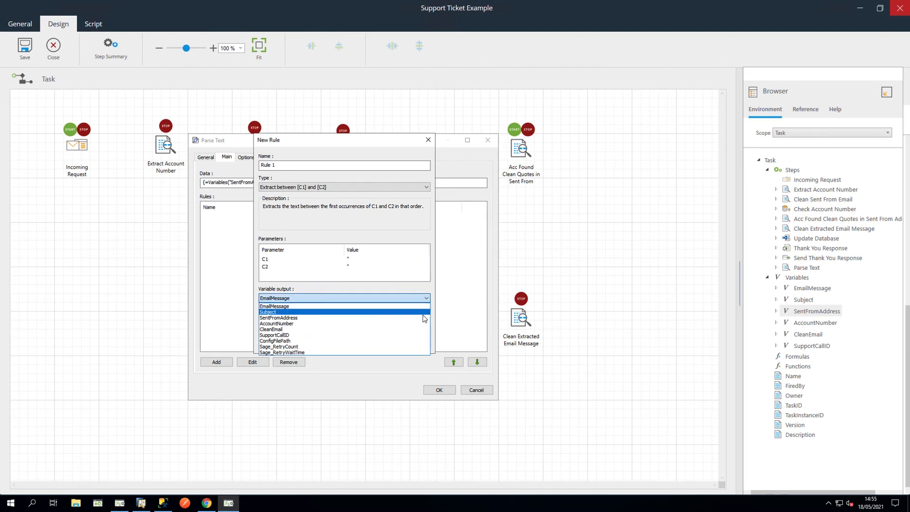
{"action": "left_click", "coordinate": [424, 317]}
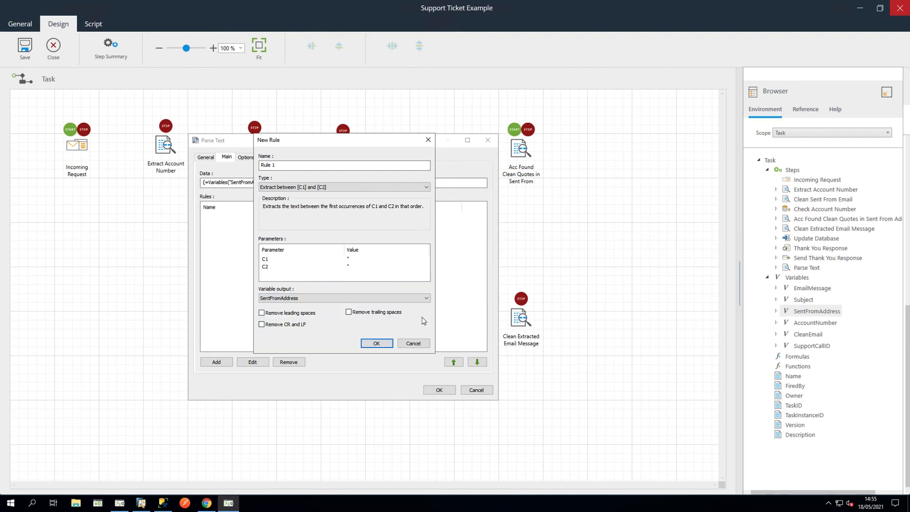
{"action": "left_click", "coordinate": [262, 313]}
{"action": "left_click", "coordinate": [262, 325]}
{"action": "left_click", "coordinate": [350, 312]}
{"action": "left_click", "coordinate": [378, 344]}
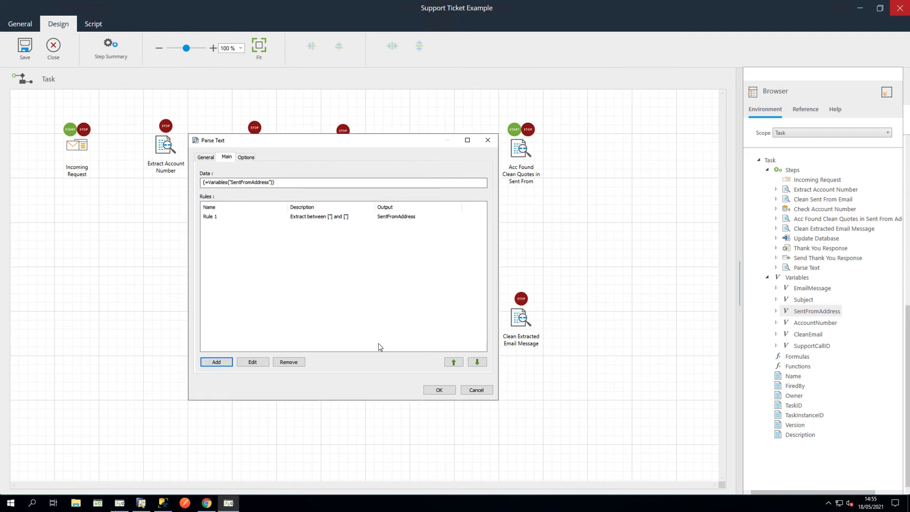
{"action": "left_click", "coordinate": [439, 390]}
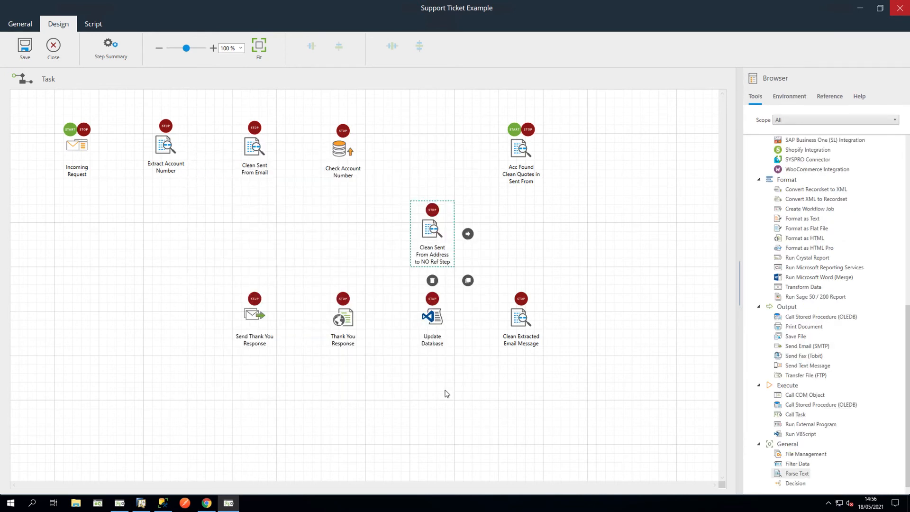
Add a Format as HTML step named 'Ref Does Not Exist Format'
{"action": "left_click", "coordinate": [787, 241]}
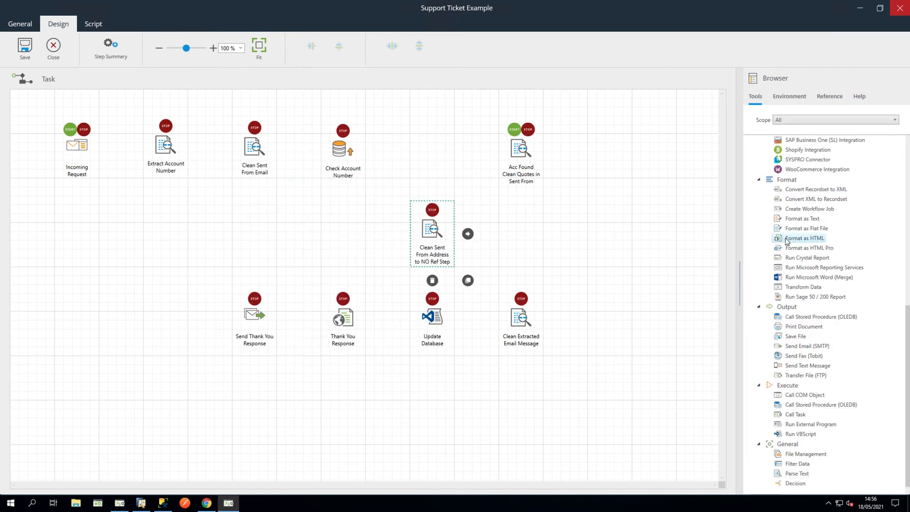
{"action": "left_click_drag", "start_coordinate": [787, 241], "coordinate": [344, 235]}
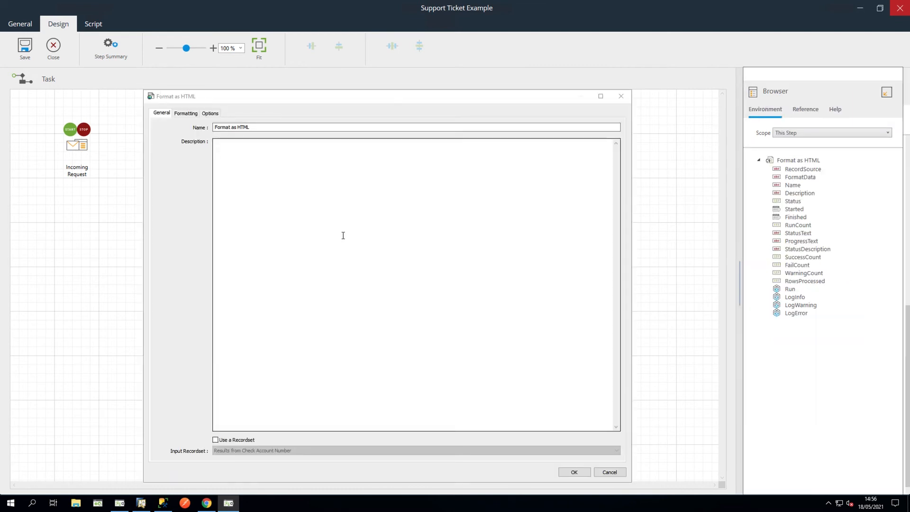
{"action": "left_click_drag", "start_coordinate": [268, 127], "coordinate": [187, 128]}
{"action": "type", "text": "Ref Does Not Exist Format"}
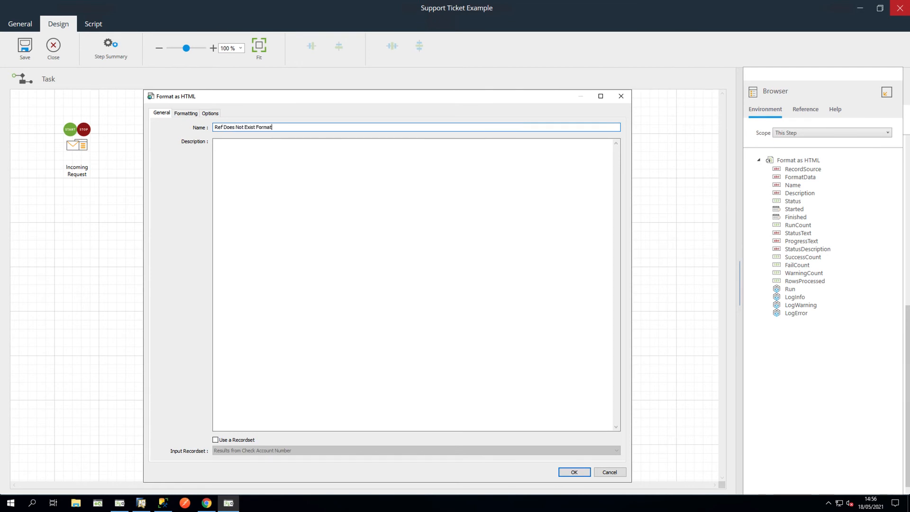
Import the Account-not-found-V1.html template, replacing the existing document
{"action": "left_click", "coordinate": [184, 116]}
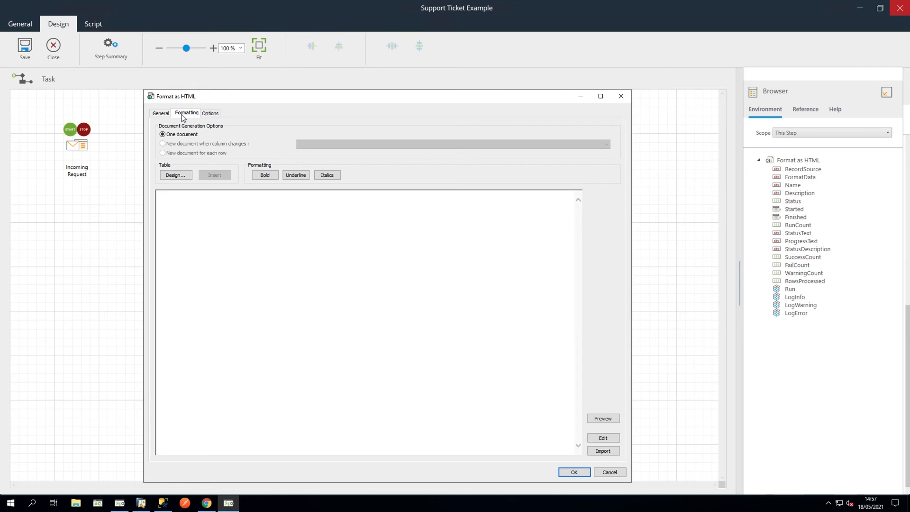
{"action": "left_click", "coordinate": [603, 453]}
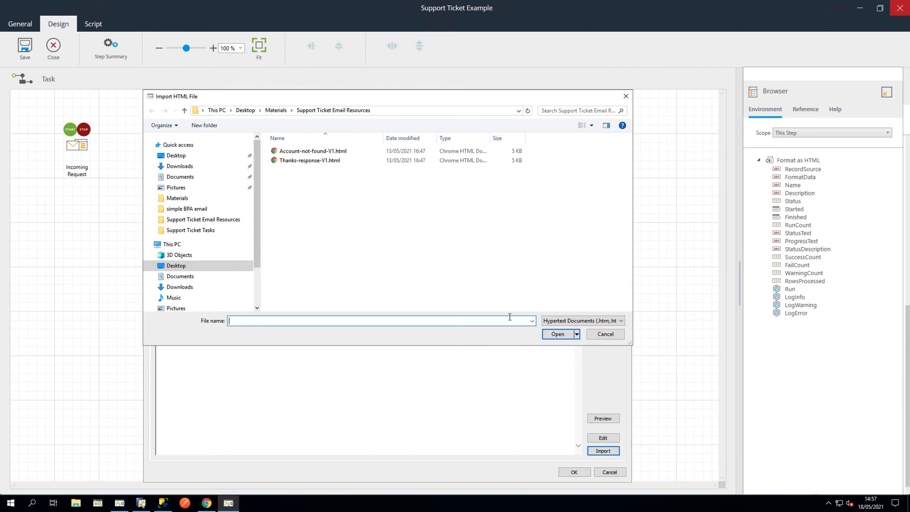
{"action": "left_click", "coordinate": [326, 151]}
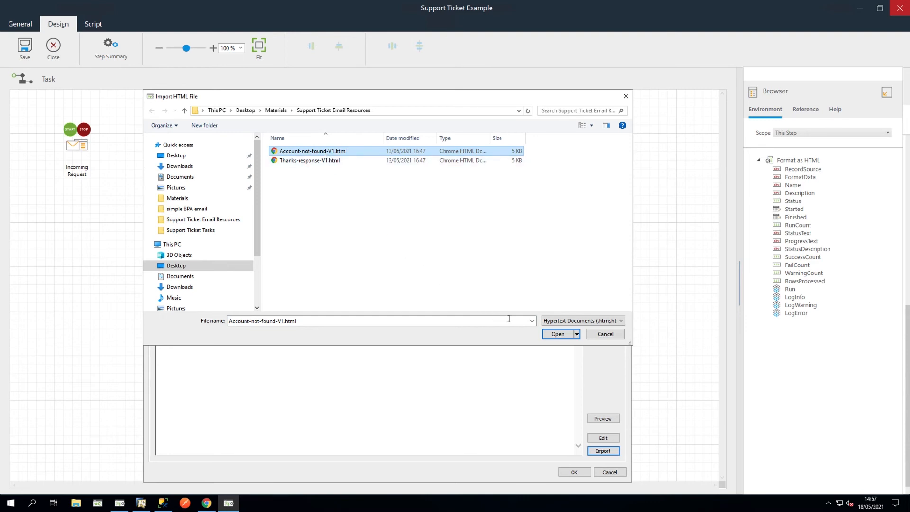
{"action": "left_click", "coordinate": [558, 335]}
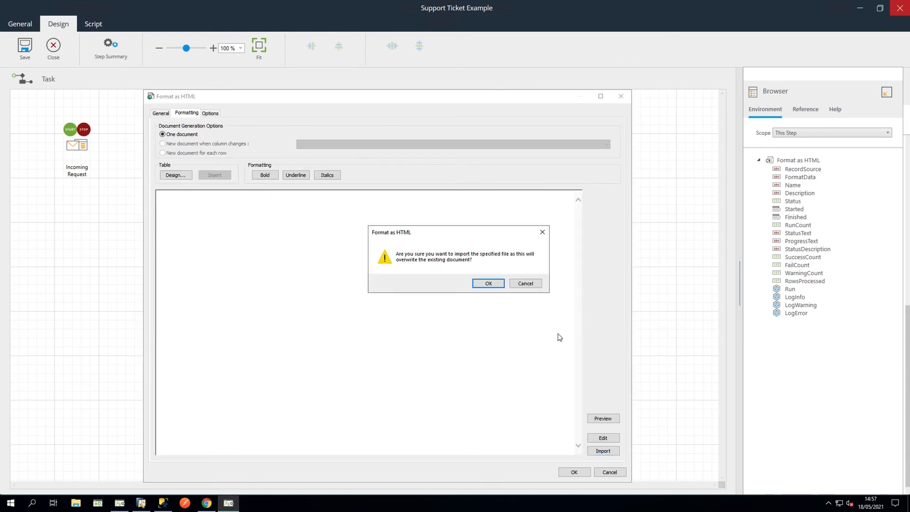
{"action": "left_click", "coordinate": [486, 283]}
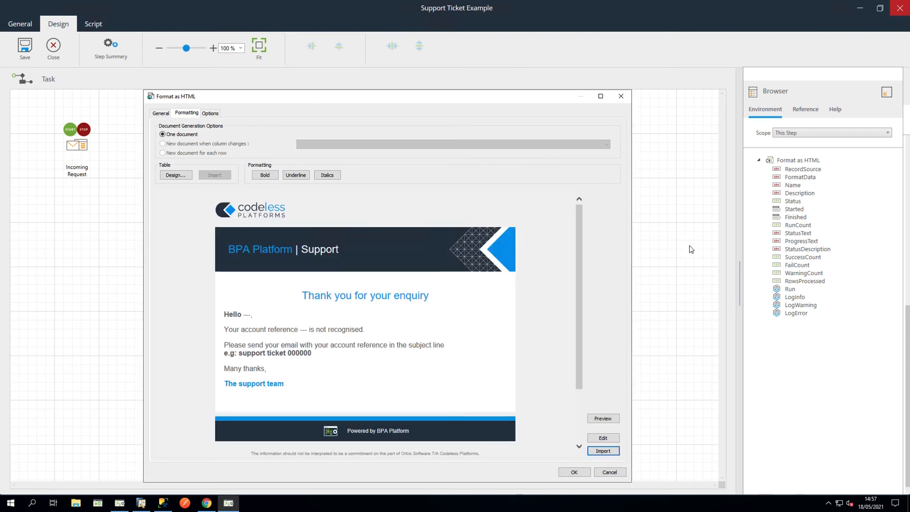
Replace the --- placeholders with SentFromAddress after Hello and AccountNumber, then save
{"action": "left_click", "coordinate": [812, 135]}
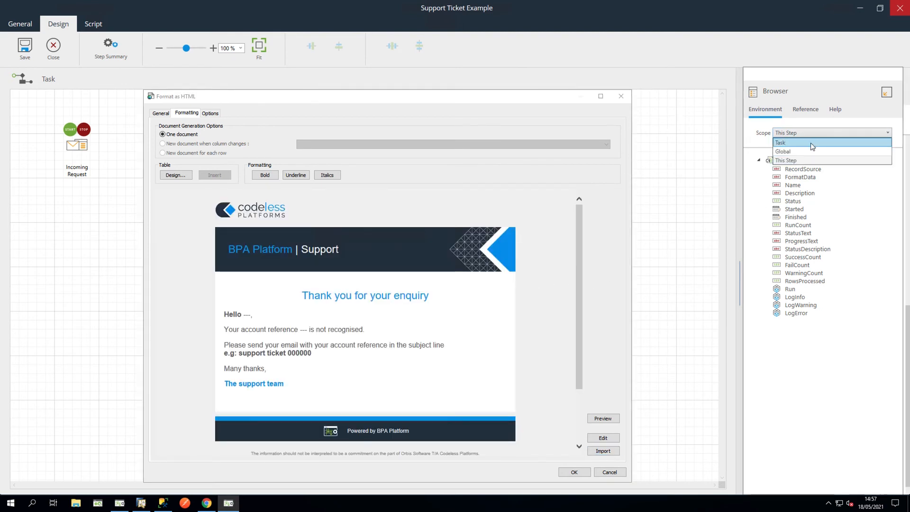
{"action": "left_click", "coordinate": [810, 143]}
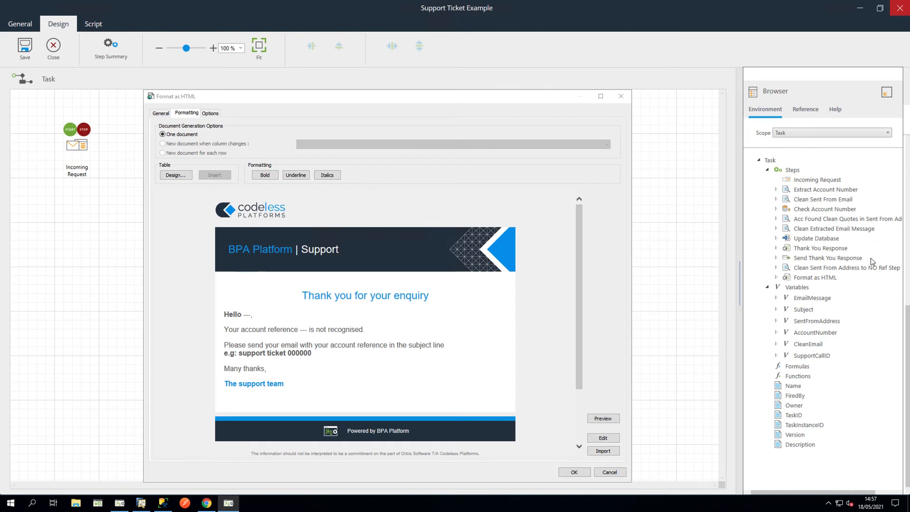
{"action": "left_click", "coordinate": [817, 322]}
{"action": "left_click_drag", "start_coordinate": [749, 322], "coordinate": [251, 316]}
{"action": "key", "text": "BackSpace"}
{"action": "key", "text": "BackSpace"}
{"action": "key", "text": "BackSpace"}
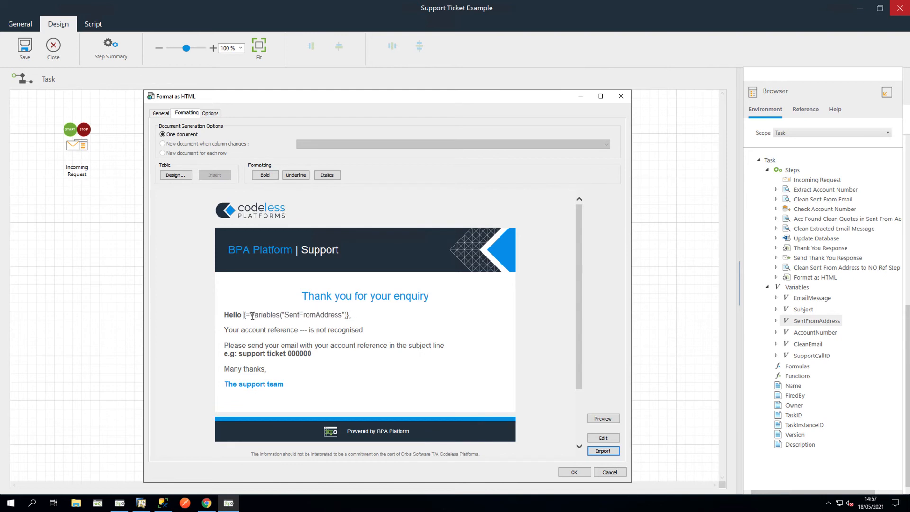
{"action": "left_click", "coordinate": [801, 334]}
{"action": "left_click_drag", "start_coordinate": [806, 337], "coordinate": [308, 330]}
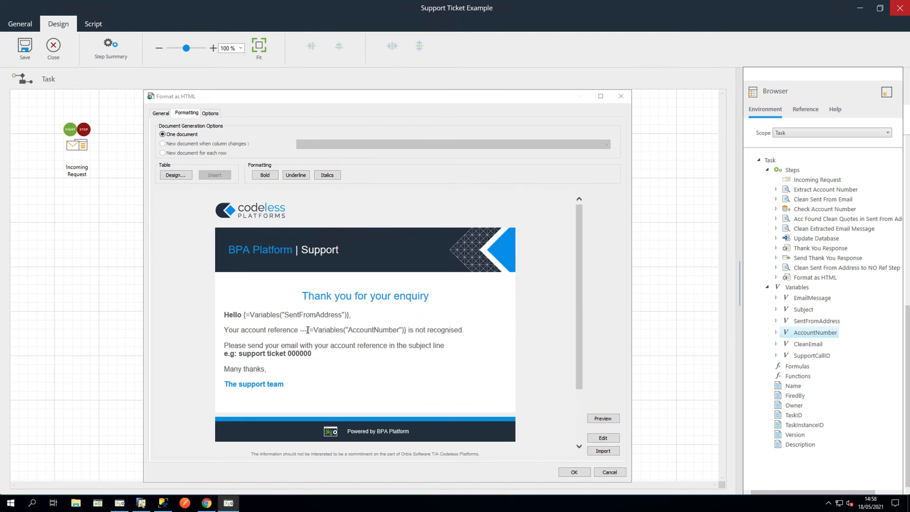
{"action": "left_click", "coordinate": [308, 330]}
{"action": "key", "text": "BackSpace"}
{"action": "key", "text": "BackSpace"}
{"action": "key", "text": "BackSpace"}
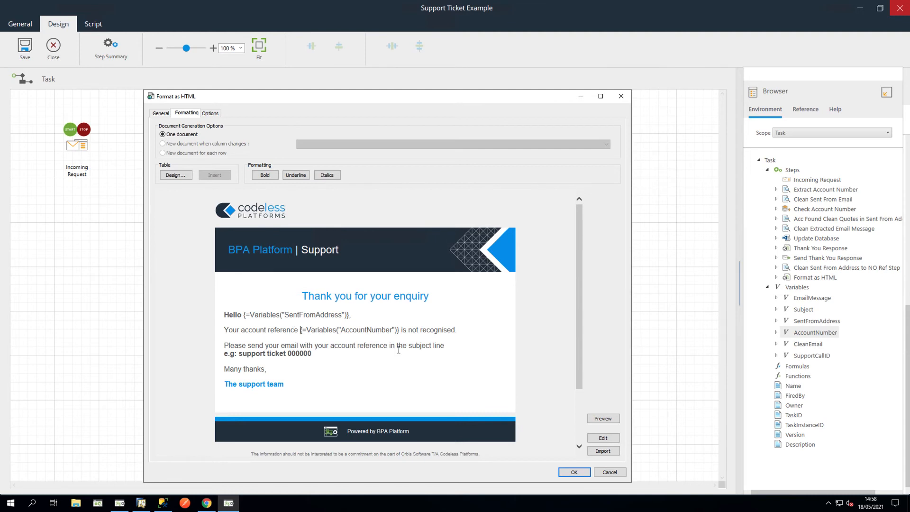
{"action": "left_click", "coordinate": [578, 473]}
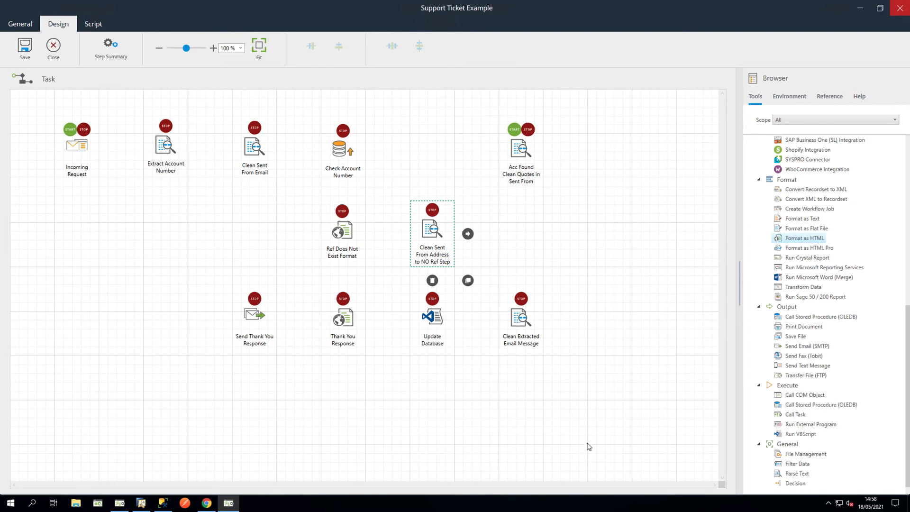
Add a Send Email (SMTP) step named 'Send No Matching Account Notification'
{"action": "left_click", "coordinate": [798, 348]}
{"action": "left_click_drag", "start_coordinate": [797, 347], "coordinate": [254, 238]}
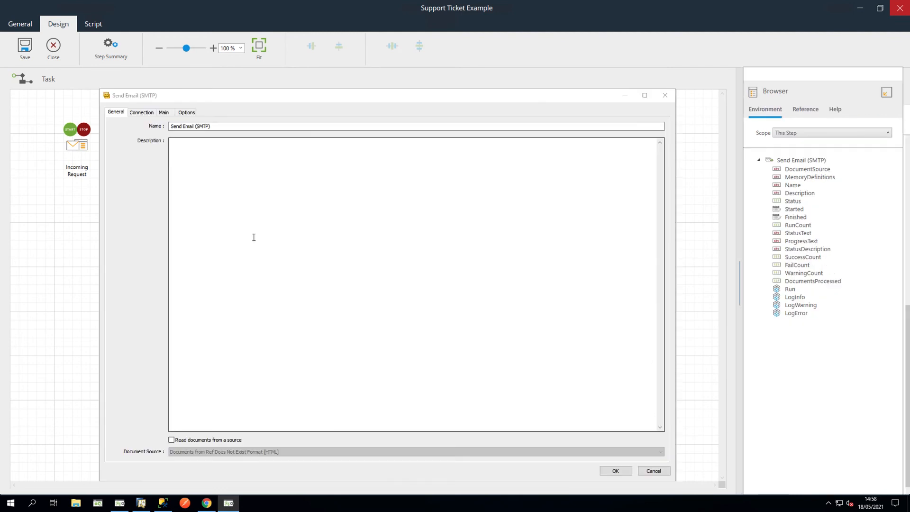
{"action": "type", "text": "Send No Matching Account Notification"}
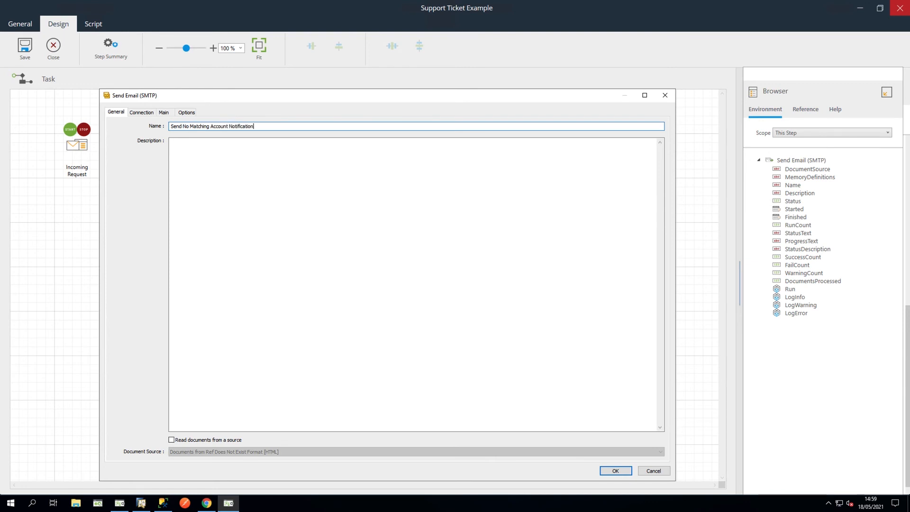
Have the email read documents from Ref Does Not Exist Format and use the SMTP connection
{"action": "left_click", "coordinate": [172, 440]}
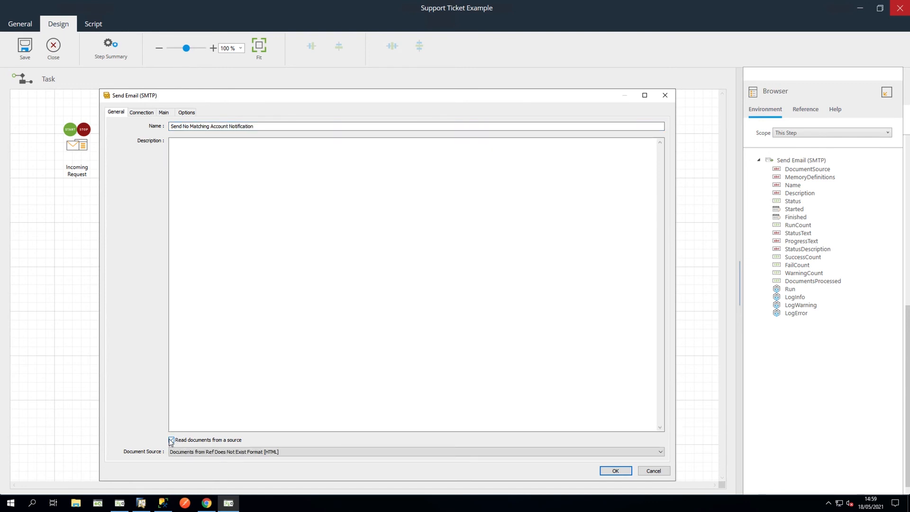
{"action": "left_click", "coordinate": [311, 452]}
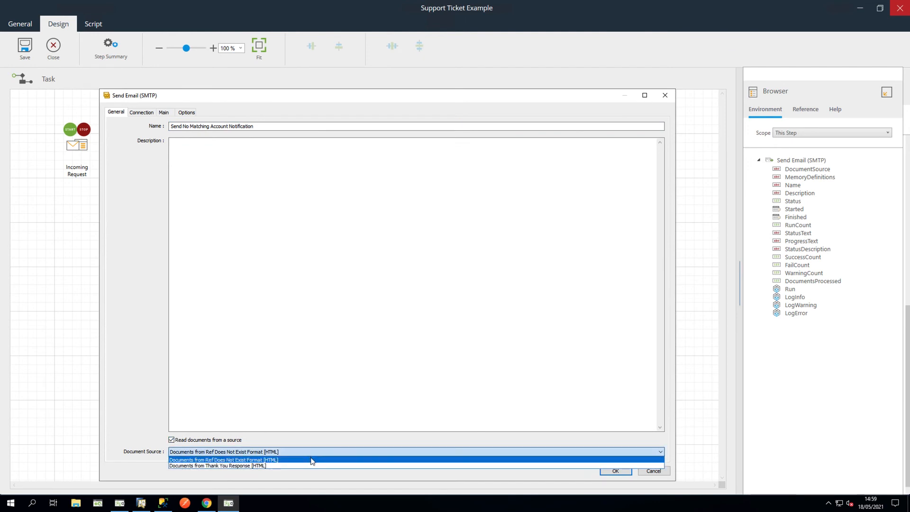
{"action": "left_click", "coordinate": [312, 460]}
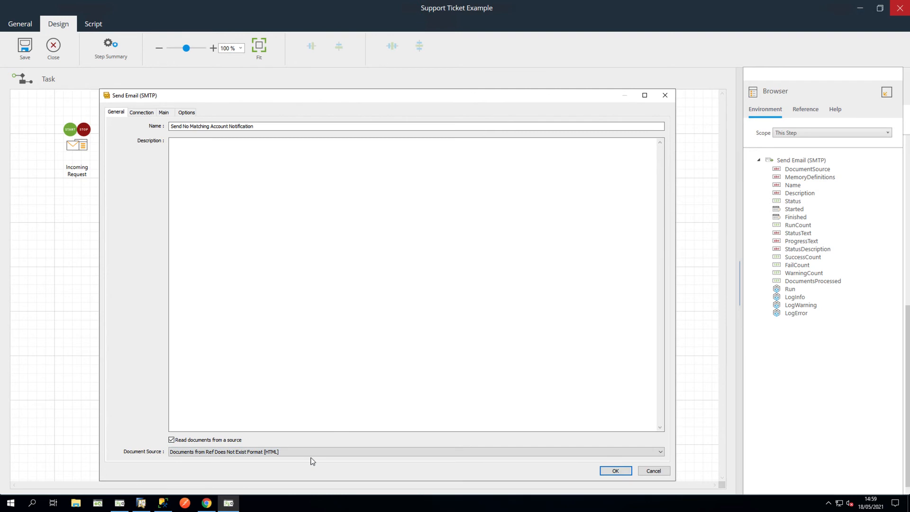
{"action": "left_click", "coordinate": [147, 116]}
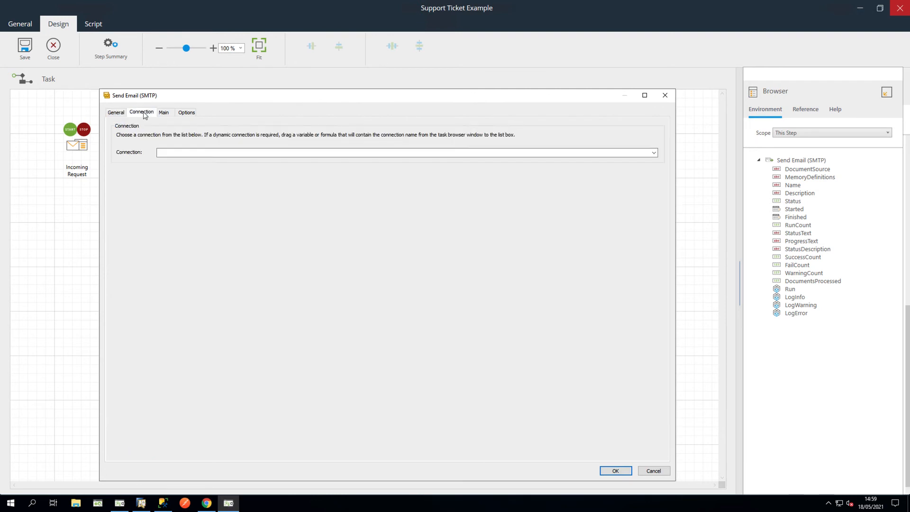
{"action": "left_click", "coordinate": [648, 153]}
{"action": "left_click", "coordinate": [653, 153]}
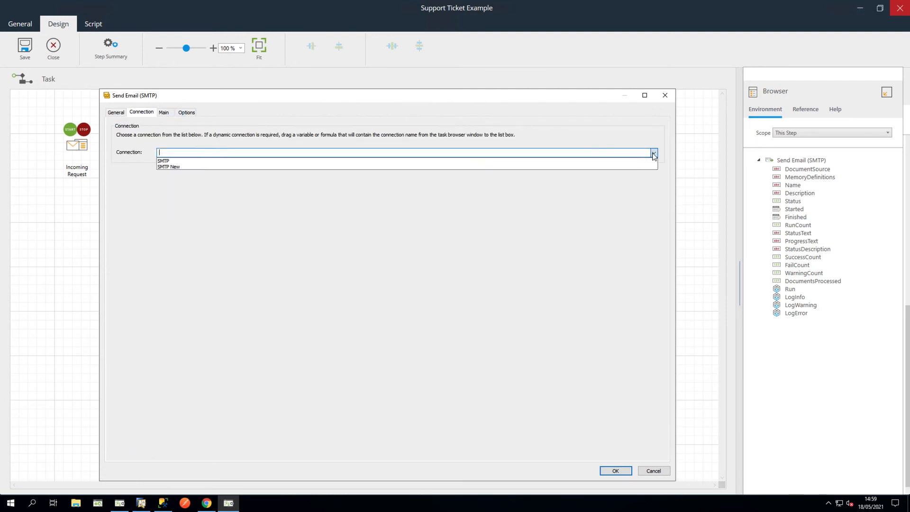
{"action": "left_click", "coordinate": [646, 162]}
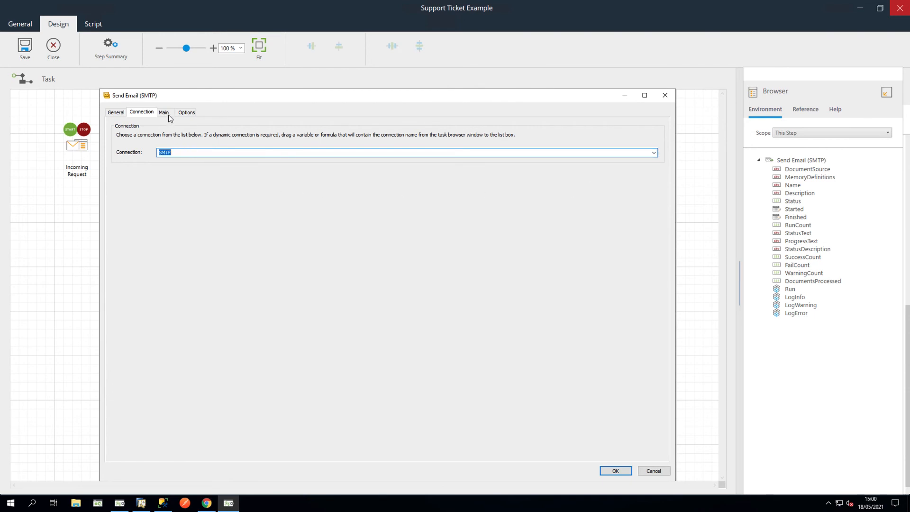
Set the sender to the one-off no-reply address
{"action": "left_click", "coordinate": [166, 113]}
{"action": "left_click", "coordinate": [140, 129]}
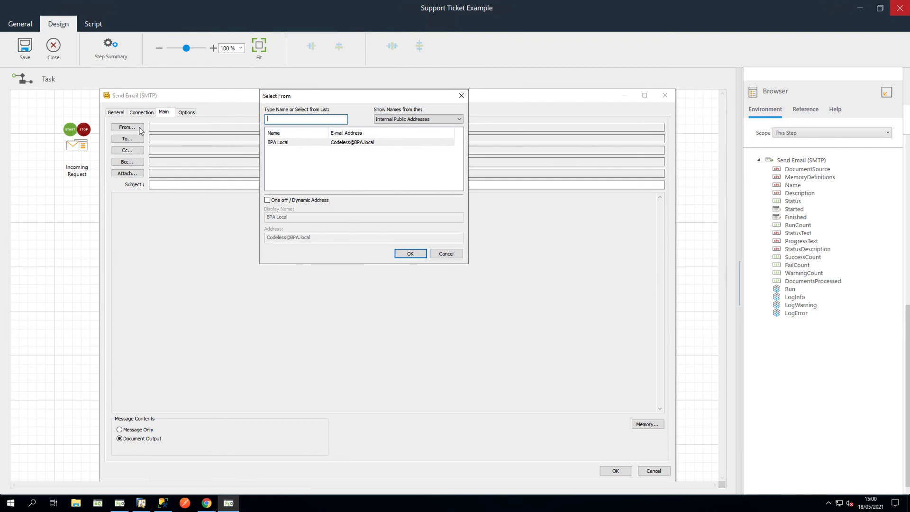
{"action": "left_click", "coordinate": [268, 201]}
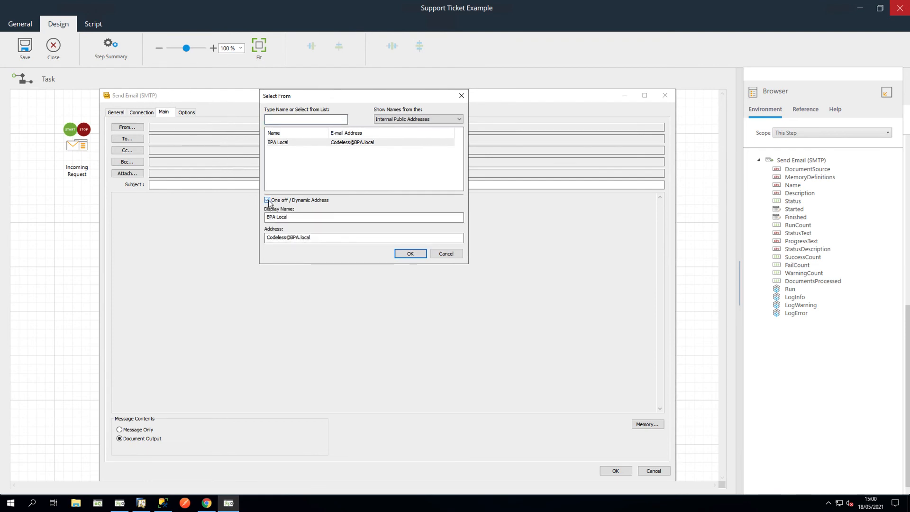
{"action": "left_click_drag", "start_coordinate": [296, 217], "coordinate": [258, 218]}
{"action": "key", "text": "ctrl+v"}
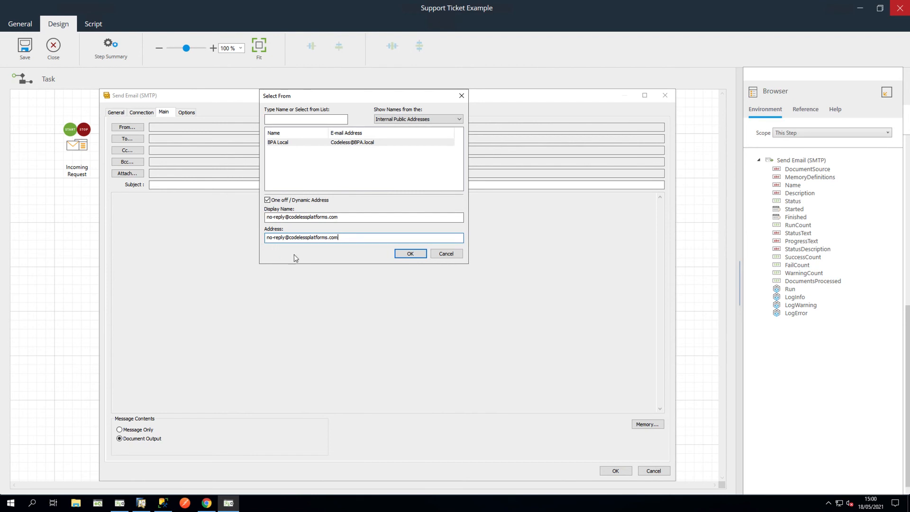
{"action": "left_click", "coordinate": [408, 254]}
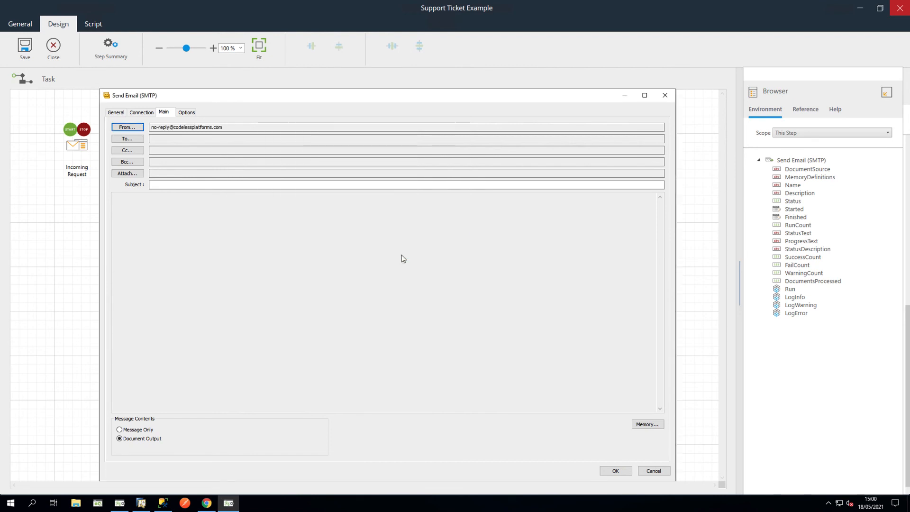
Make the task's CleanEmail variable the To recipient
{"action": "left_click", "coordinate": [136, 141]}
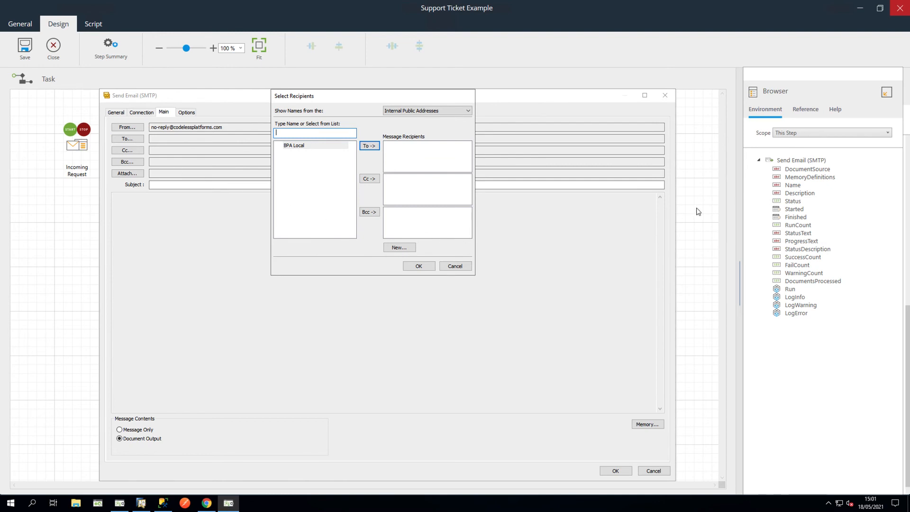
{"action": "left_click", "coordinate": [815, 137]}
{"action": "left_click", "coordinate": [815, 142]}
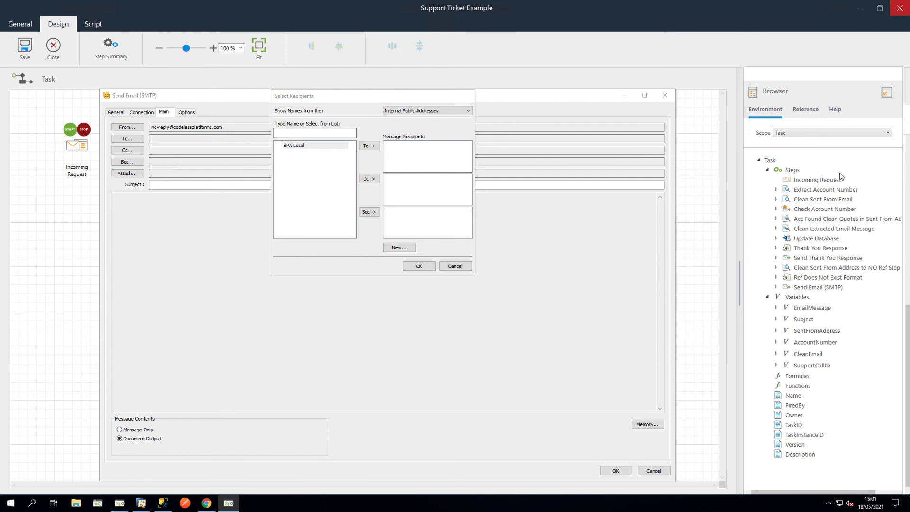
{"action": "left_click", "coordinate": [809, 359]}
{"action": "left_click_drag", "start_coordinate": [809, 359], "coordinate": [428, 159]}
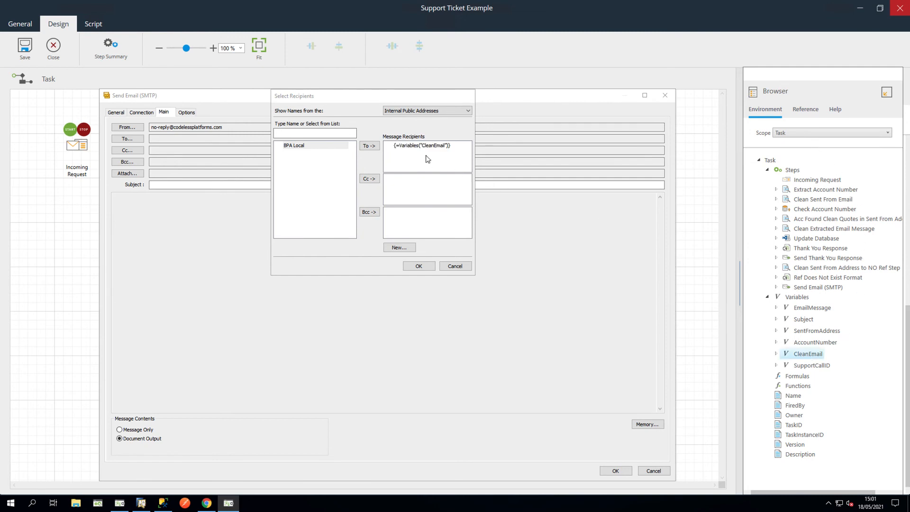
{"action": "left_click", "coordinate": [417, 266]}
Set the subject to 'Your Account Reference' + AccountNumber + 'is not Recognised'
{"action": "left_click", "coordinate": [353, 185]}
{"action": "type", "text": "Your Account Reference"}
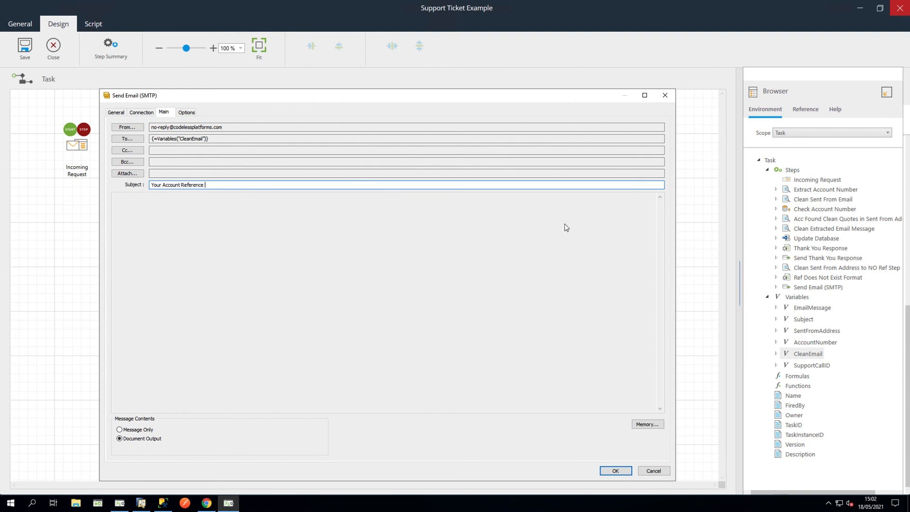
{"action": "left_click", "coordinate": [812, 343]}
{"action": "left_click_drag", "start_coordinate": [815, 345], "coordinate": [244, 187]}
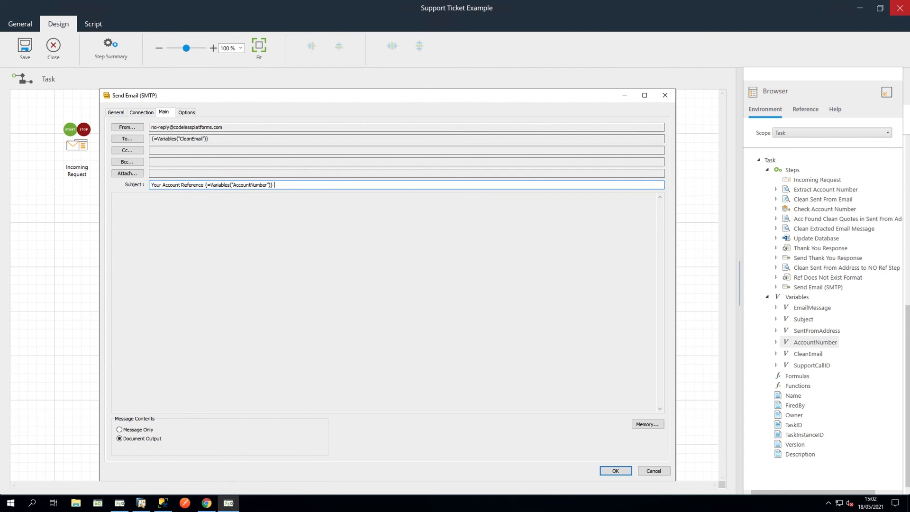
{"action": "type", "text": "is not Recognised"}
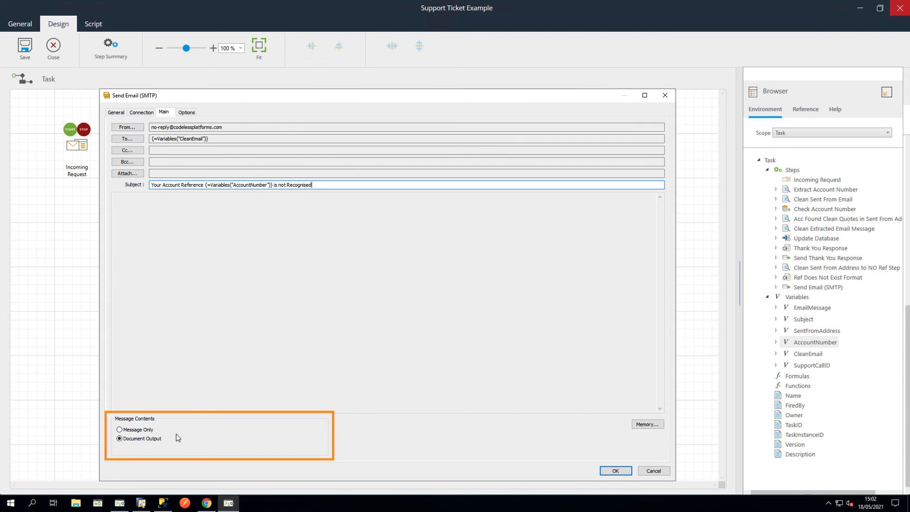
Save the notification email step and place a Decision step on the canvas
{"action": "left_click", "coordinate": [614, 469]}
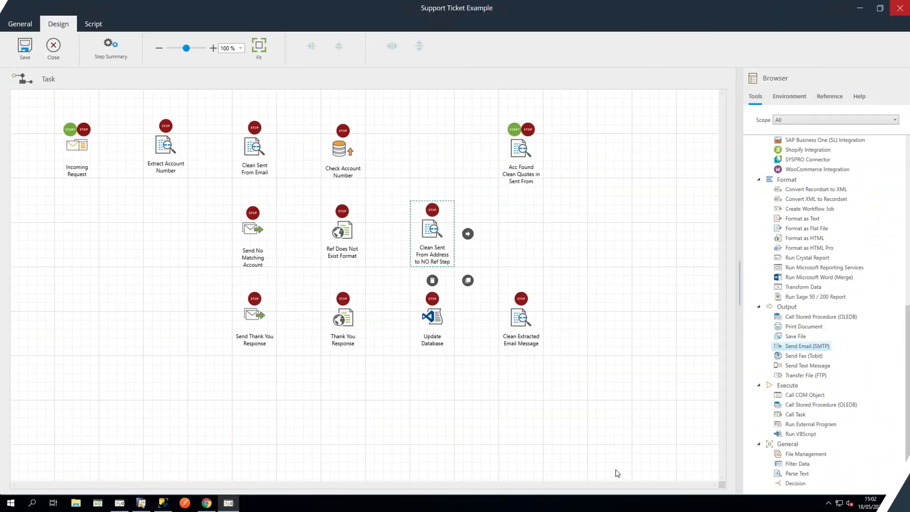
{"action": "left_click", "coordinate": [801, 484]}
{"action": "left_click_drag", "start_coordinate": [802, 487], "coordinate": [433, 155]}
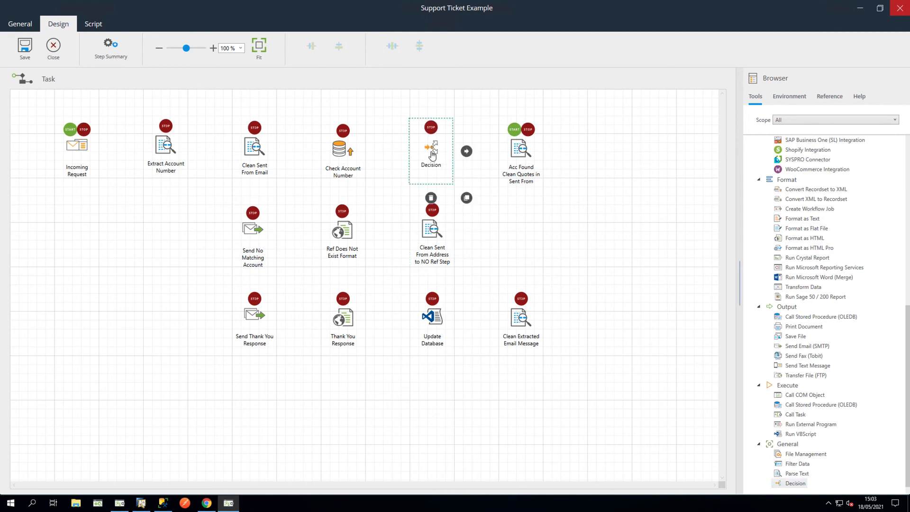
Rename the Decision step to 'Does Account Number Exist'
{"action": "double_click", "coordinate": [432, 153]}
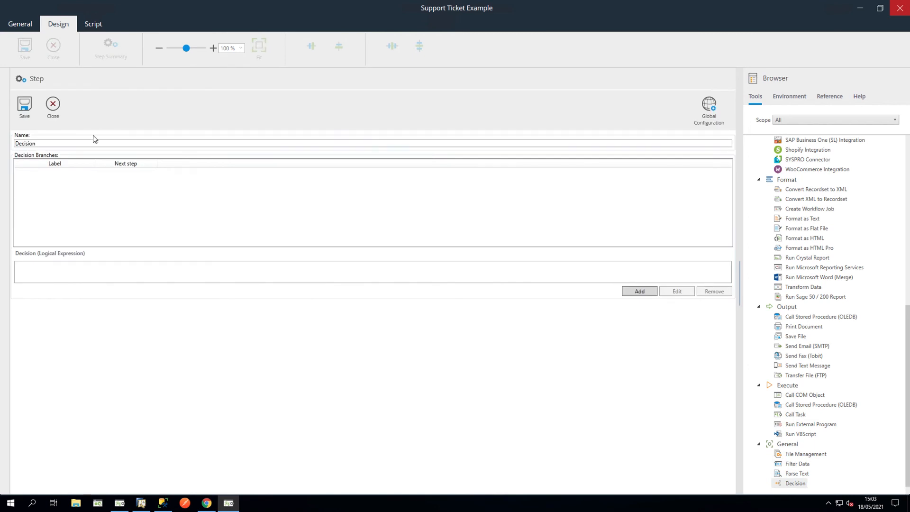
{"action": "left_click_drag", "start_coordinate": [63, 144], "coordinate": [10, 149]}
{"action": "type", "text": "Does Account Number Exist"}
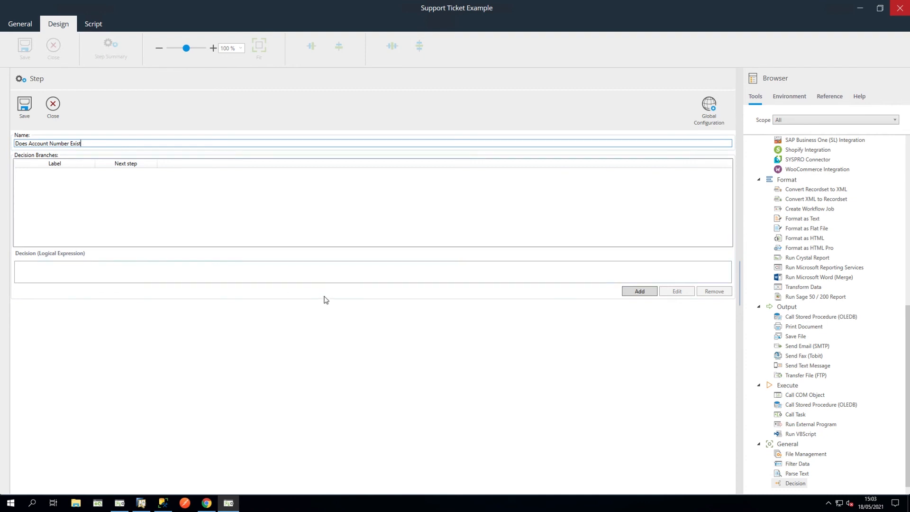
{"action": "left_click", "coordinate": [640, 292]}
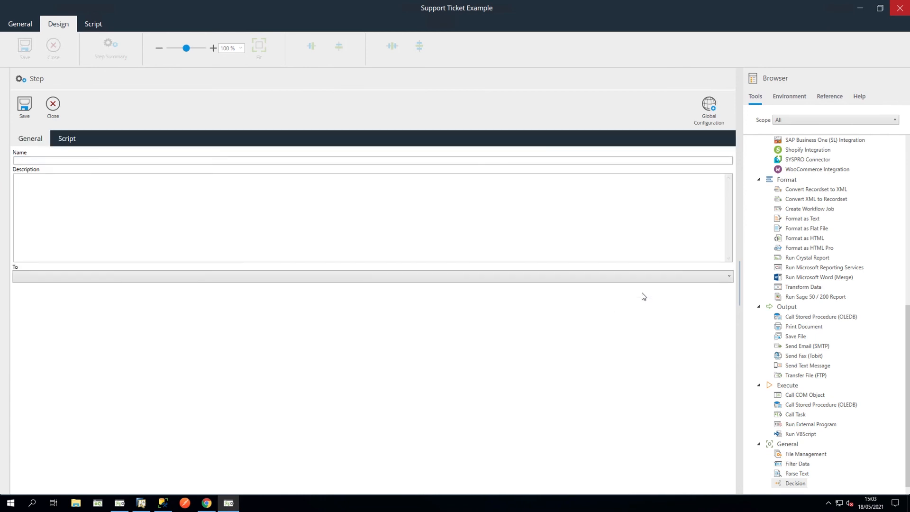
Name the branch 'Account Exists' and route it to Acc Found Clean Quotes in Sent From Address
{"action": "left_click", "coordinate": [178, 160]}
{"action": "type", "text": "Account Exists"}
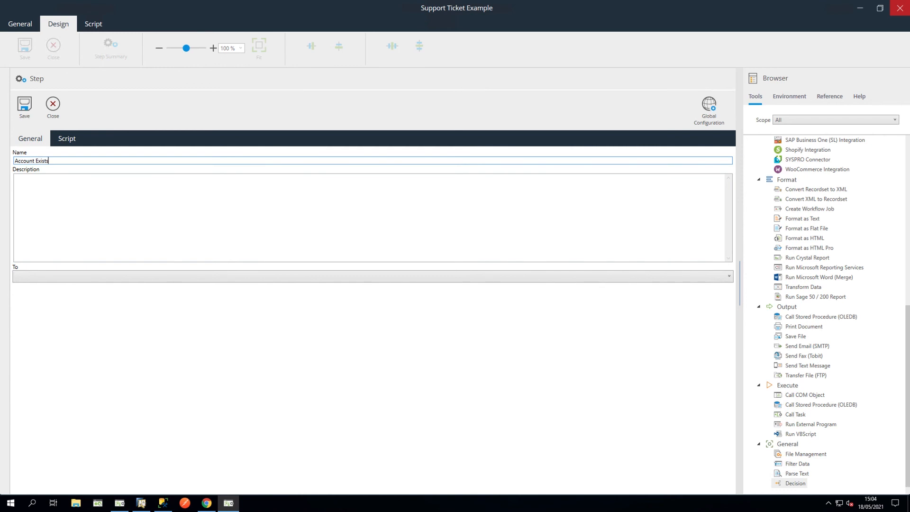
{"action": "left_click", "coordinate": [707, 276]}
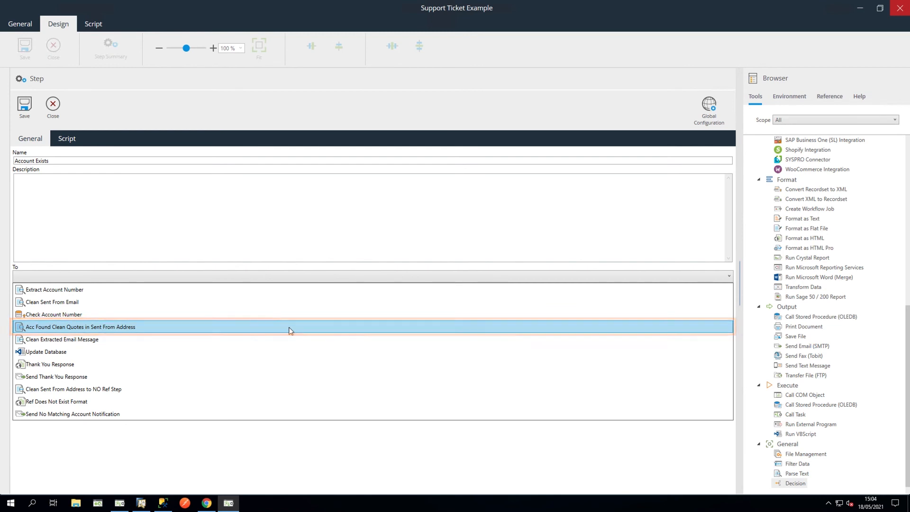
{"action": "left_click", "coordinate": [290, 331]}
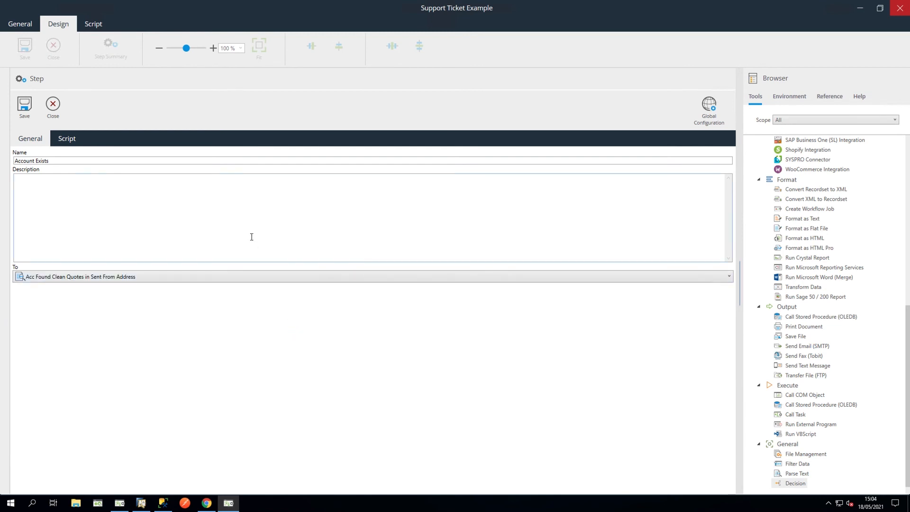
Give the branch the expression Check Account Number RowCount>0 and save it
{"action": "left_click", "coordinate": [62, 140]}
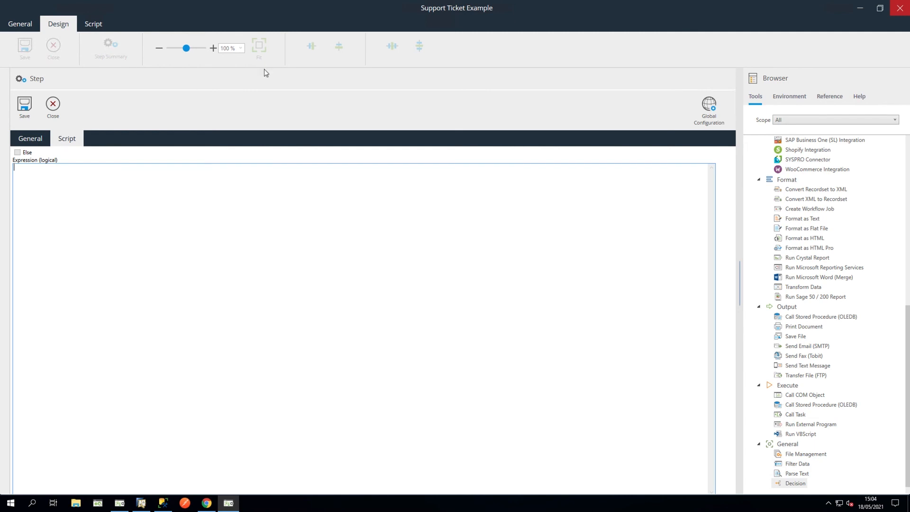
{"action": "left_click", "coordinate": [785, 97]}
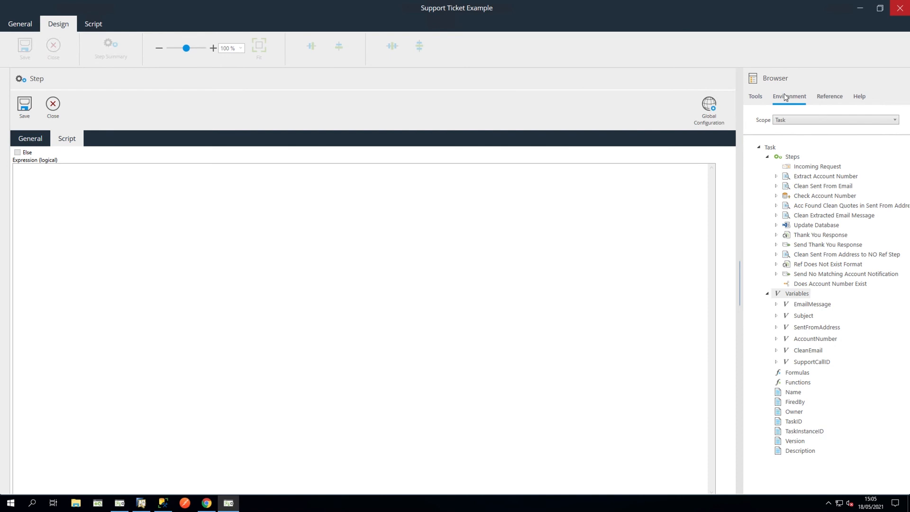
{"action": "left_click", "coordinate": [777, 195]}
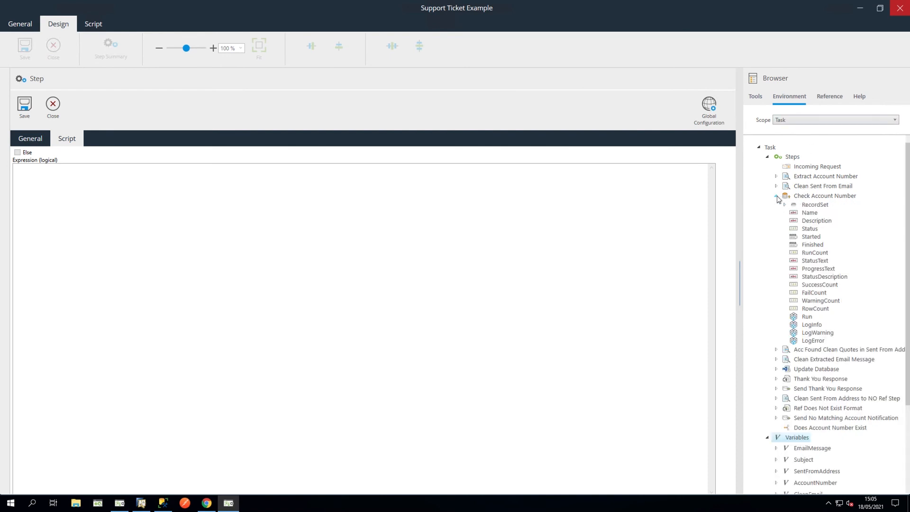
{"action": "left_click", "coordinate": [824, 311]}
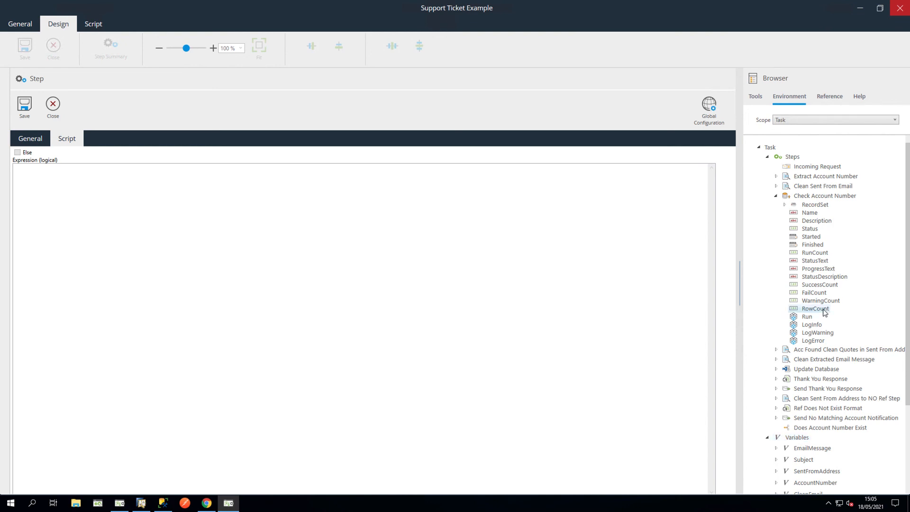
{"action": "left_click_drag", "start_coordinate": [825, 312], "coordinate": [259, 182]}
{"action": "left_click", "coordinate": [180, 168]}
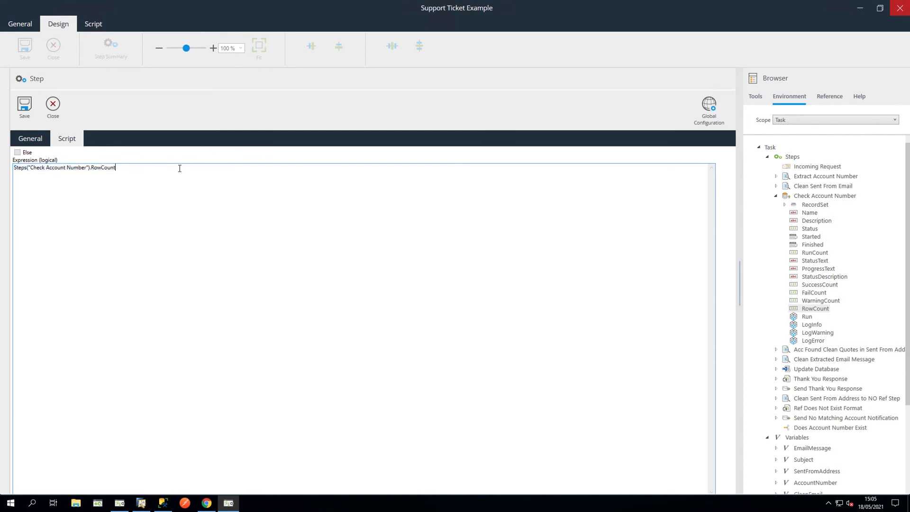
{"action": "type", "text": ">0"}
{"action": "left_click", "coordinate": [26, 105]}
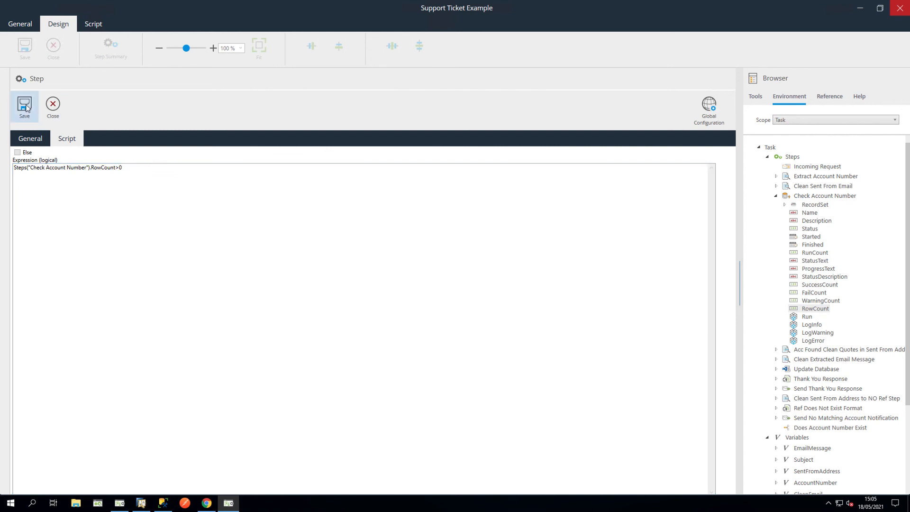
{"action": "left_click", "coordinate": [53, 105]}
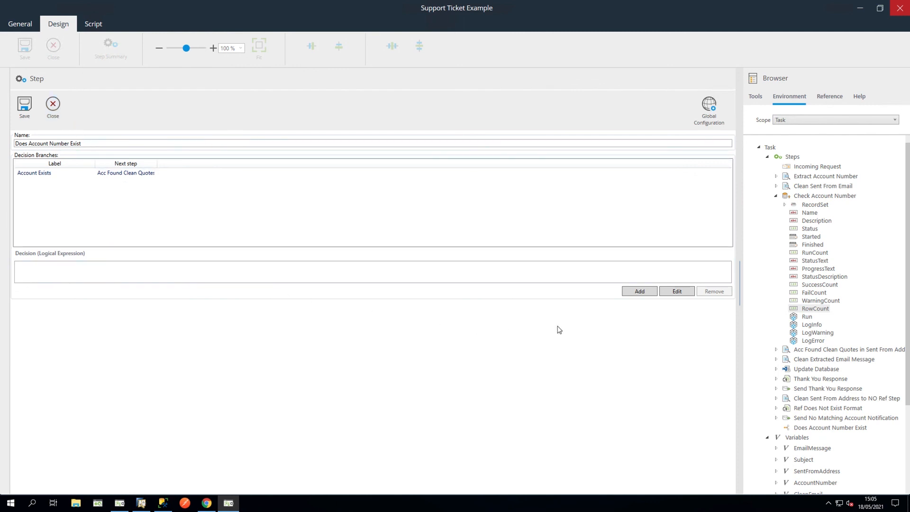
Add an Else branch 'Account Not Found' leading to Clean Sent From Address to NO Ref Step
{"action": "left_click", "coordinate": [630, 293]}
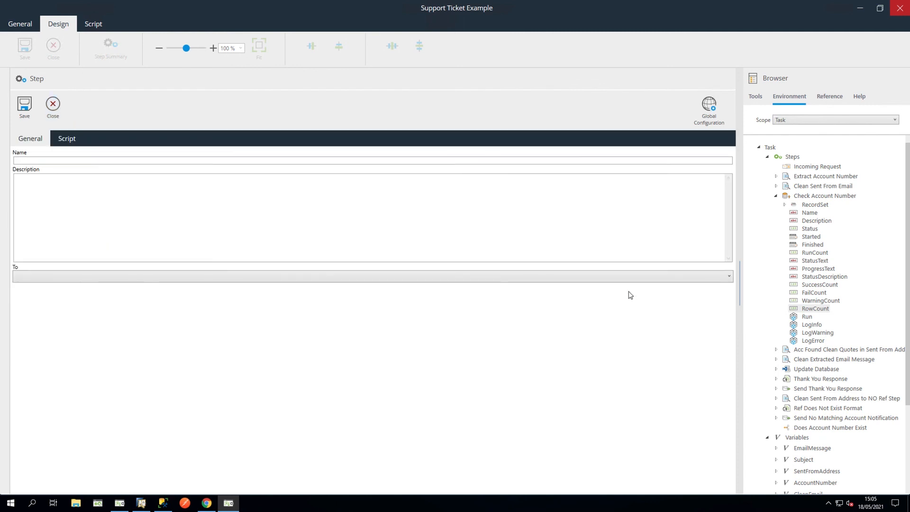
{"action": "left_click", "coordinate": [514, 161]}
{"action": "type", "text": "Account Not Found"}
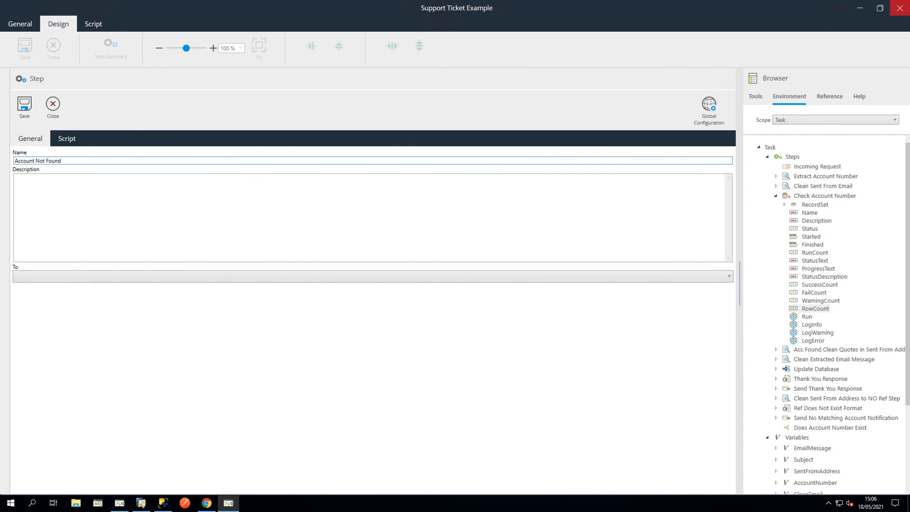
{"action": "left_click", "coordinate": [702, 278]}
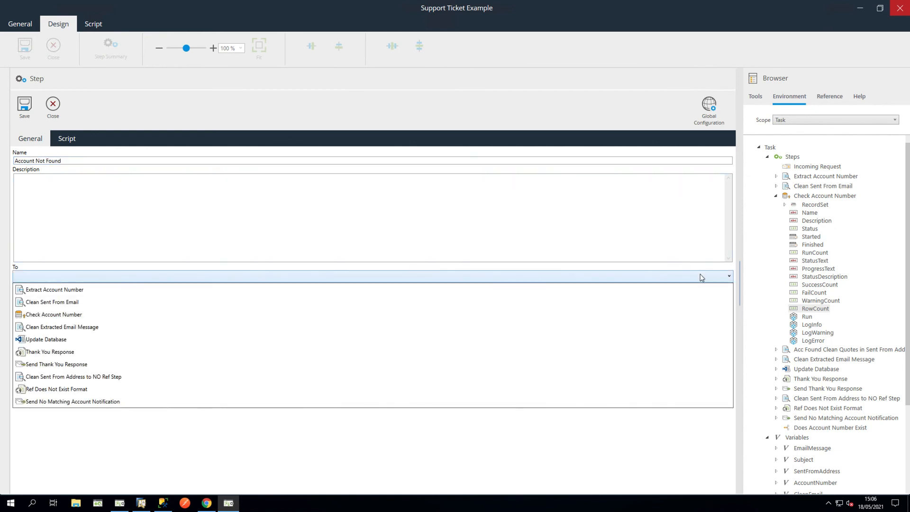
{"action": "left_click", "coordinate": [712, 382]}
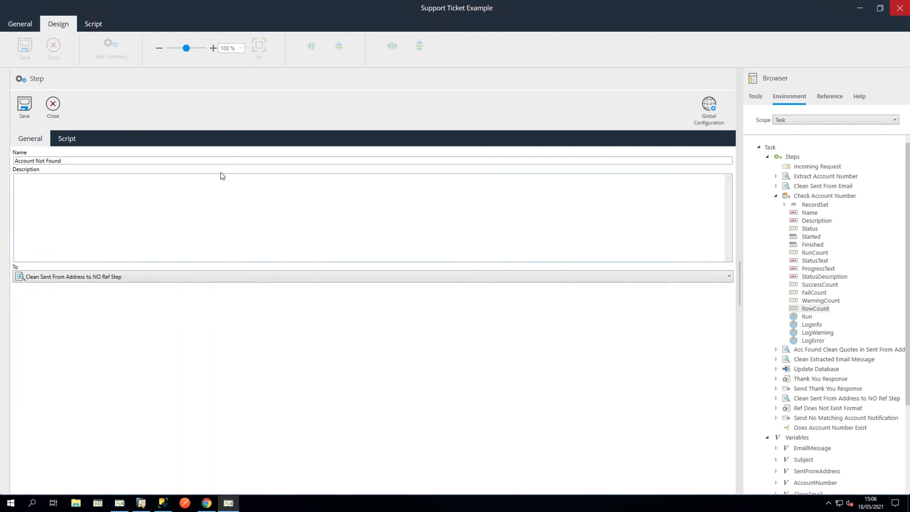
{"action": "left_click", "coordinate": [67, 138]}
{"action": "left_click", "coordinate": [17, 153]}
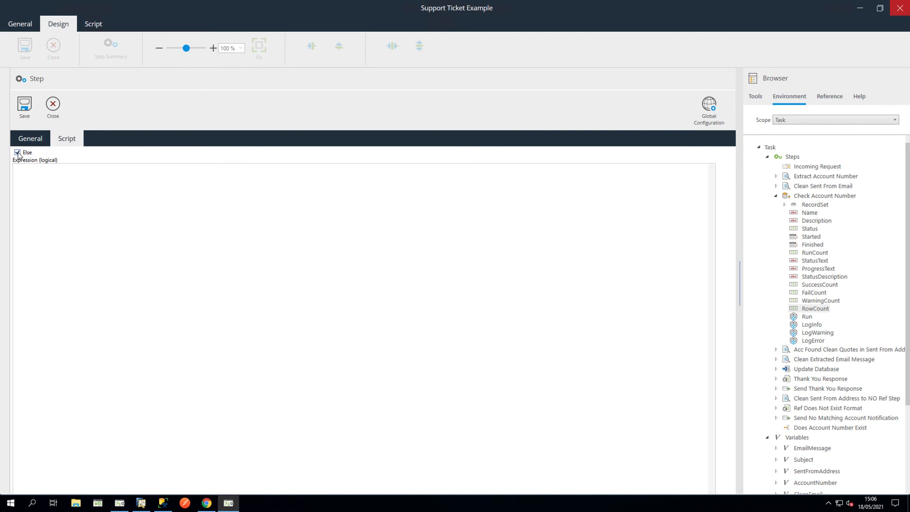
{"action": "left_click", "coordinate": [24, 107]}
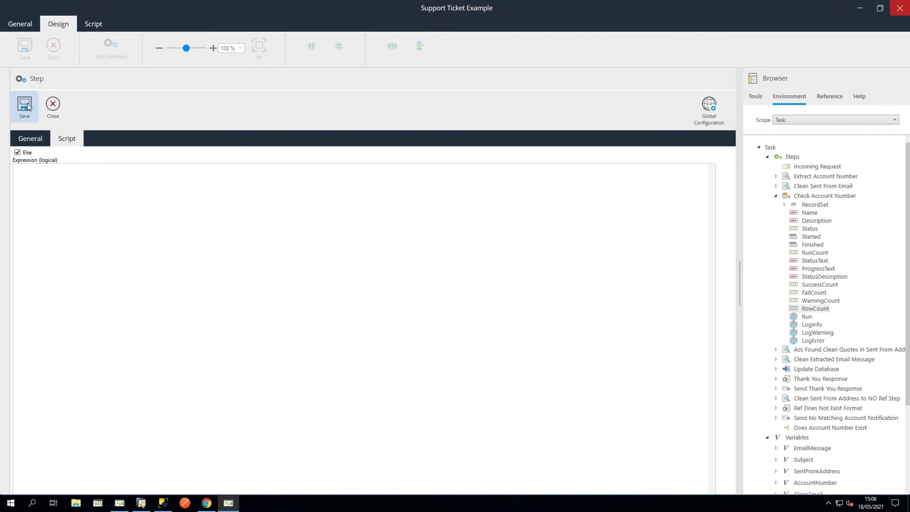
{"action": "left_click", "coordinate": [54, 106]}
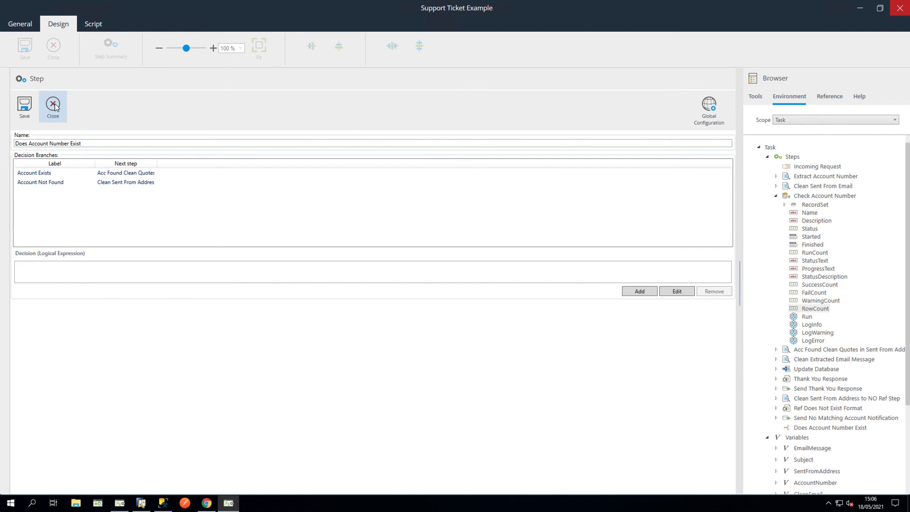
{"action": "left_click", "coordinate": [54, 105]}
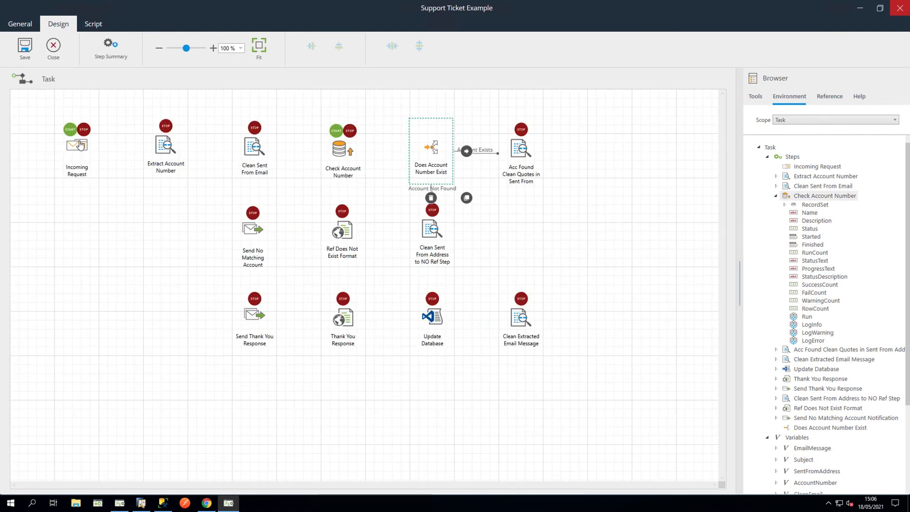
Connect Incoming Request to Extract Account Number, then save and close the Support Ticket Example workflow
{"action": "left_click", "coordinate": [79, 146]}
{"action": "left_click_drag", "start_coordinate": [134, 151], "coordinate": [164, 153]}
{"action": "left_click", "coordinate": [166, 155]}
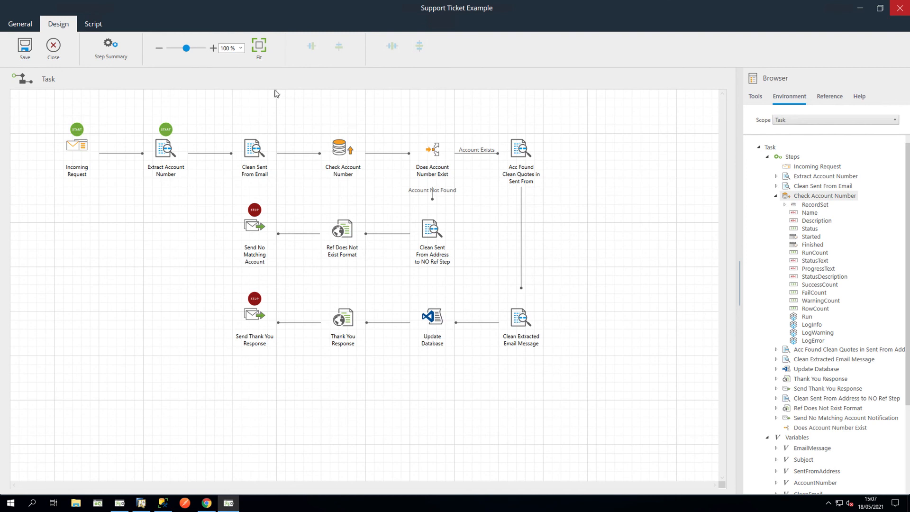
{"action": "left_click", "coordinate": [26, 49]}
{"action": "left_click", "coordinate": [53, 45]}
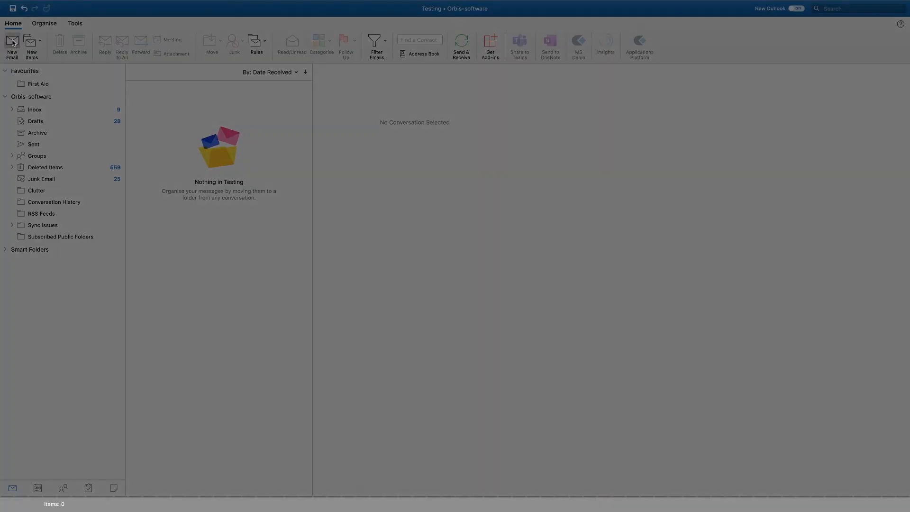
Send Training Demo a support ticket email with the account reference and body 'Network appears to be down'
{"action": "left_click", "coordinate": [12, 43]}
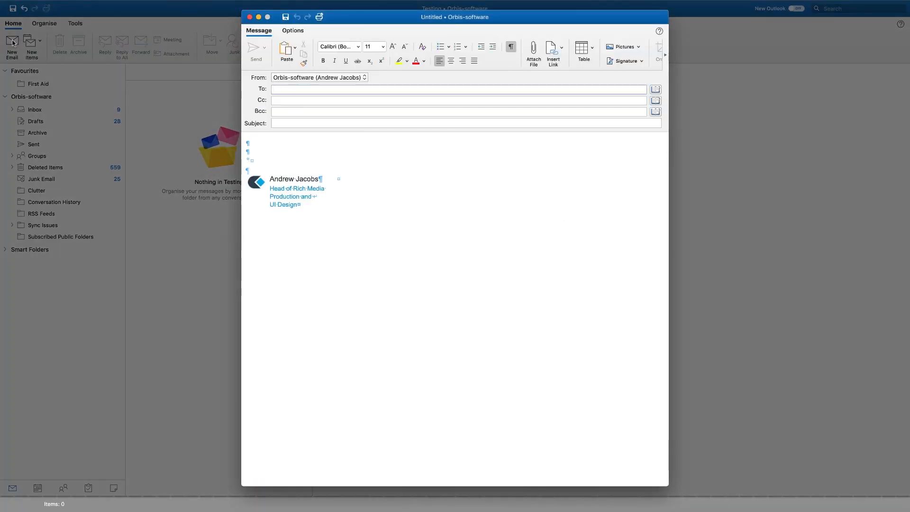
{"action": "type", "text": "training"}
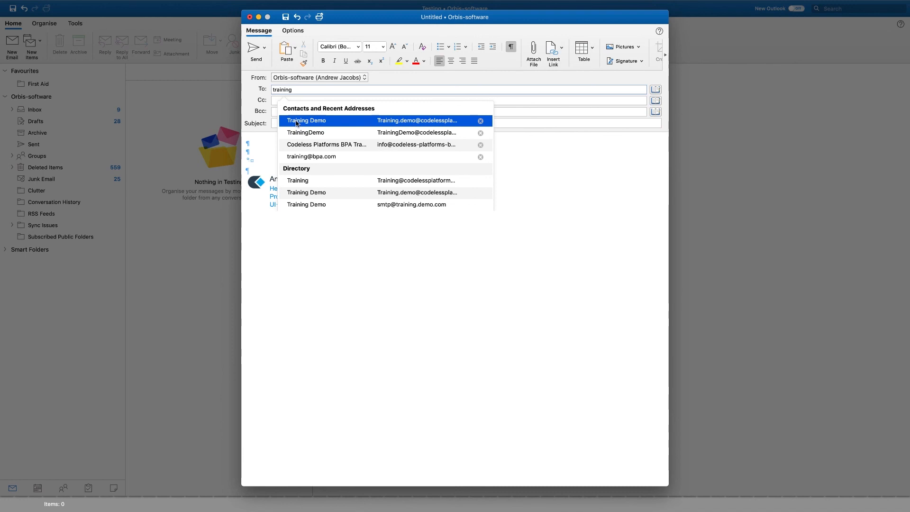
{"action": "left_click", "coordinate": [297, 122]}
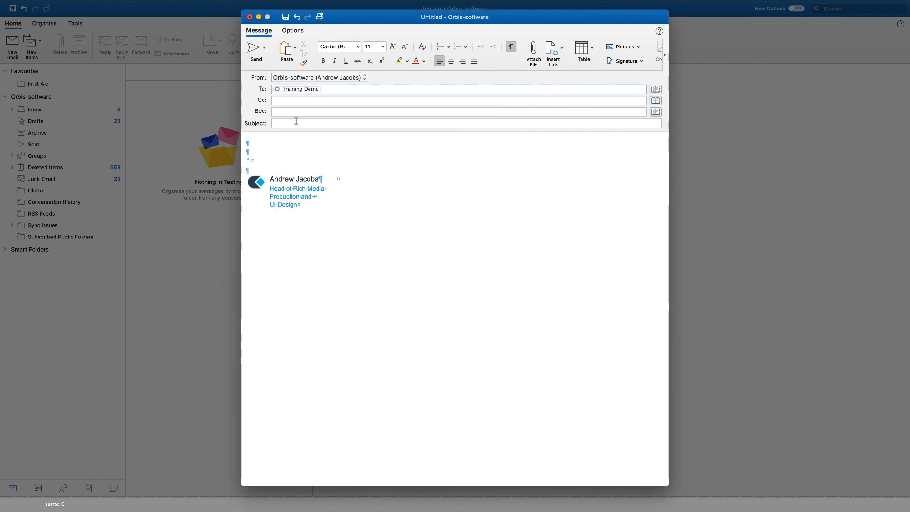
{"action": "left_click", "coordinate": [319, 122]}
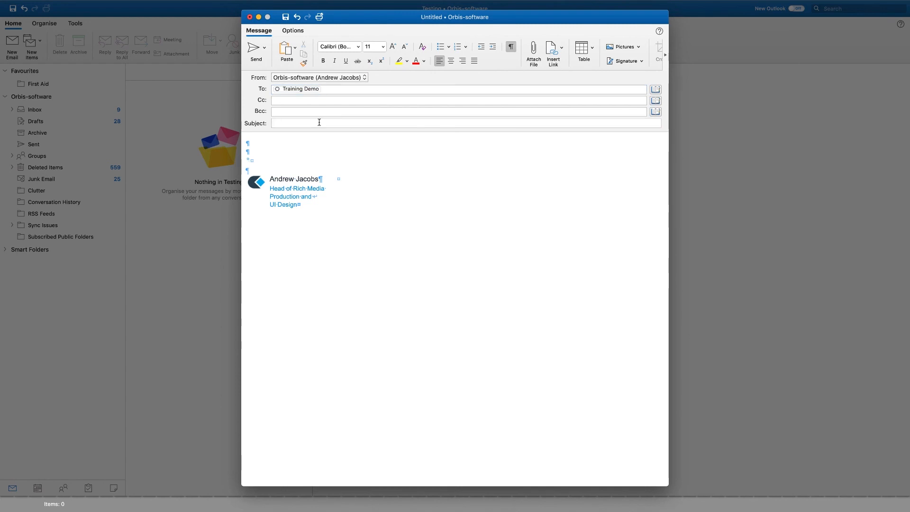
{"action": "type", "text": "support ticket css001"}
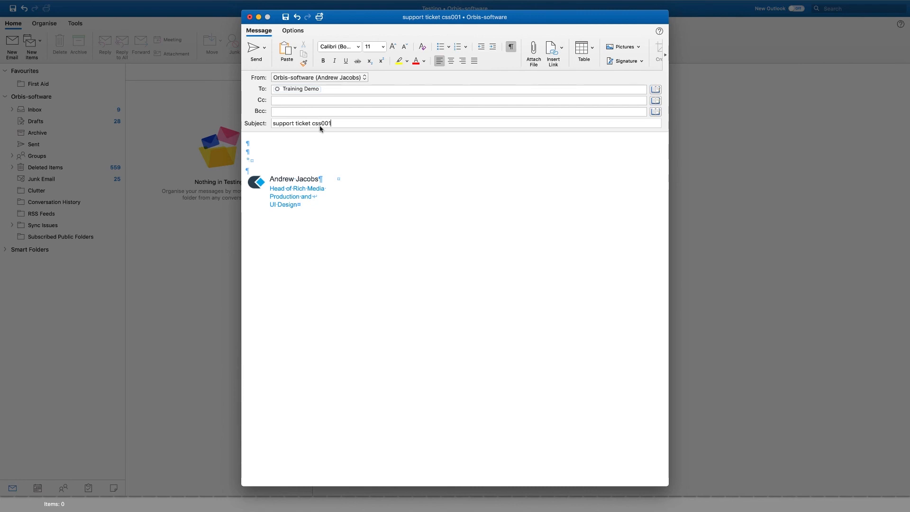
{"action": "left_click", "coordinate": [305, 145]}
{"action": "type", "text": "Network appears to be dow"}
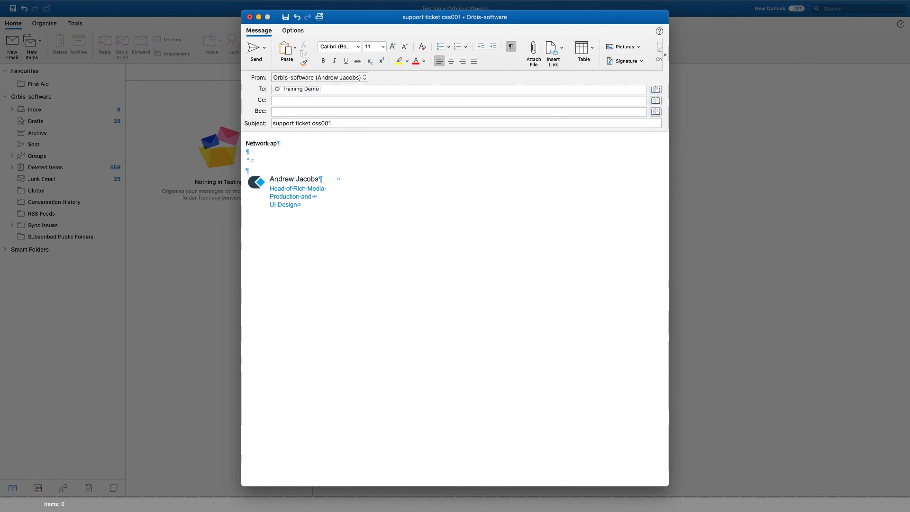
{"action": "type", "text": "n"}
{"action": "left_click", "coordinate": [255, 51]}
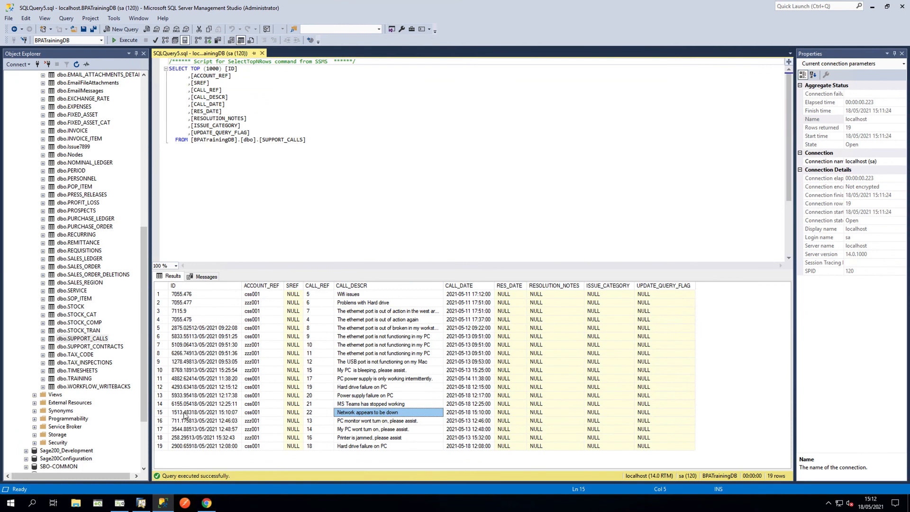
Select row 15 in the SUPPORT_CALLS results to confirm the 'Network appears to be down' ticket
{"action": "left_click", "coordinate": [162, 413]}
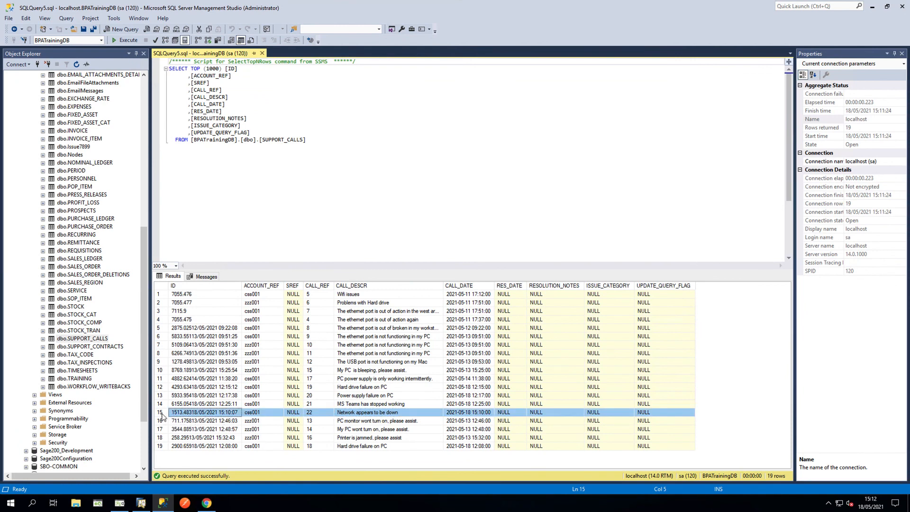